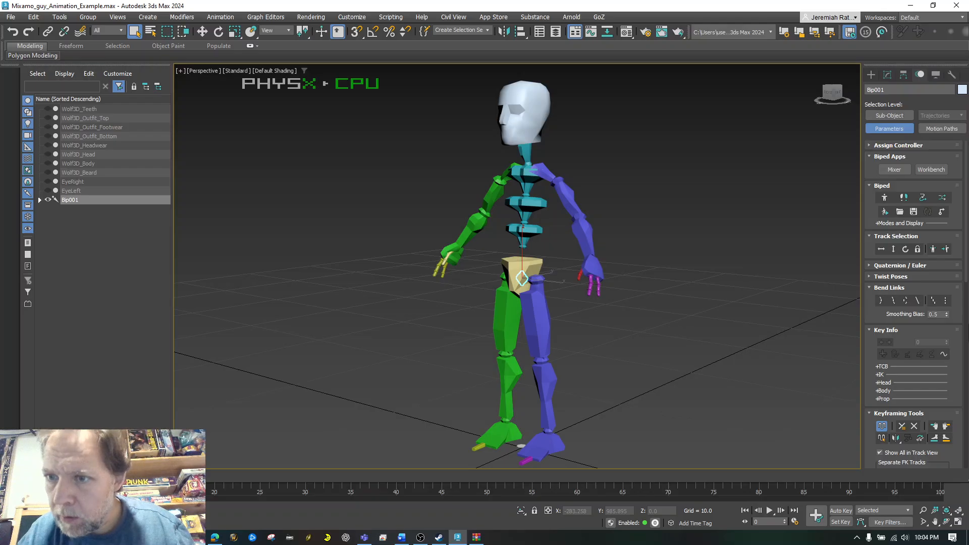
Activate Footstep mode for the Bip001 biped
{"action": "mouse_move", "coordinate": [965, 273]}
{"action": "left_mouse_down"}
{"action": "mouse_move", "coordinate": [968, 392]}
{"action": "mouse_move", "coordinate": [968, 275]}
{"action": "left_mouse_up"}
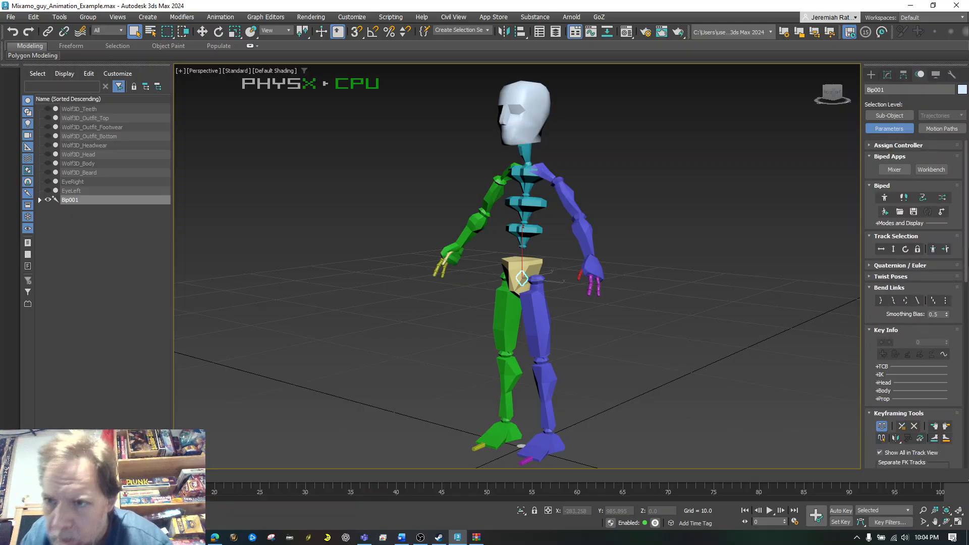
{"action": "left_click", "coordinate": [900, 198]}
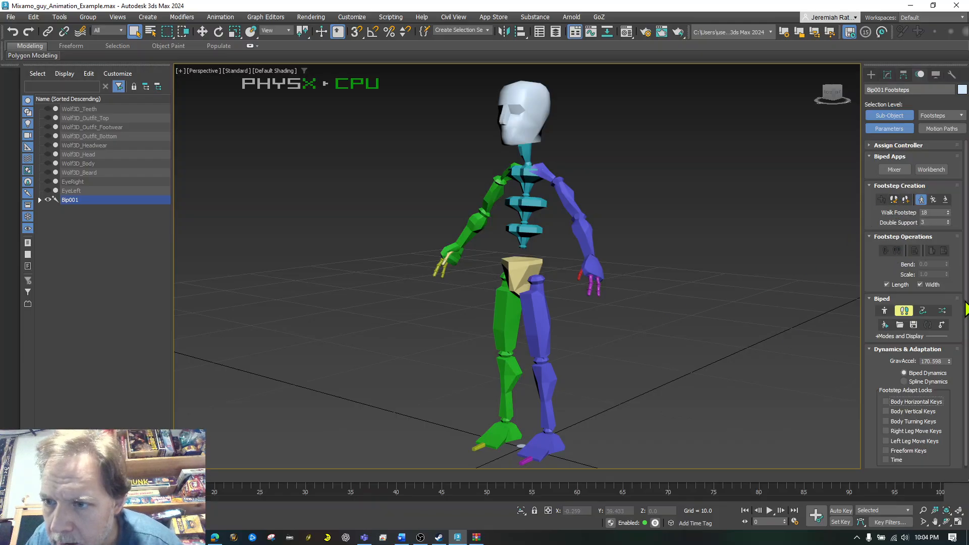
{"action": "left_click_drag", "start_coordinate": [965, 296], "coordinate": [967, 327]}
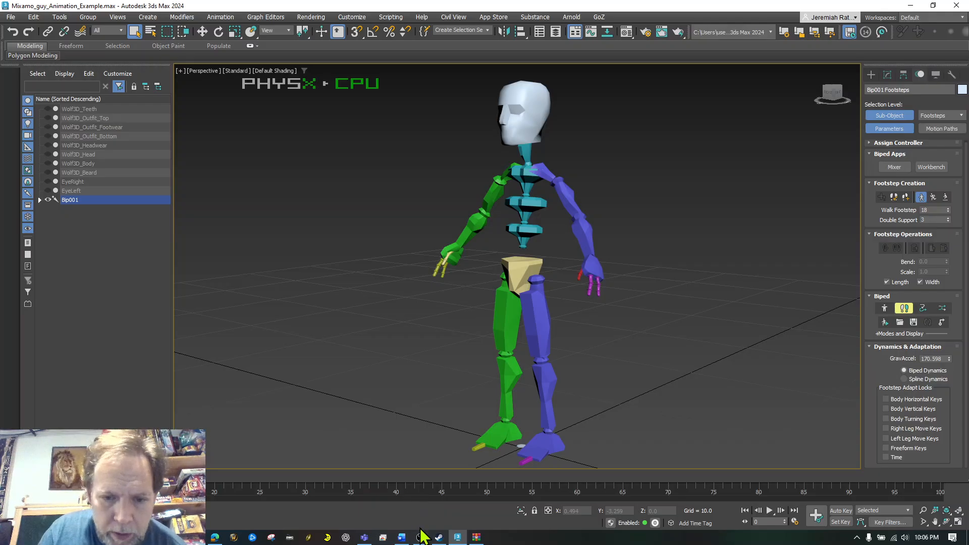
{"action": "left_click", "coordinate": [420, 537]}
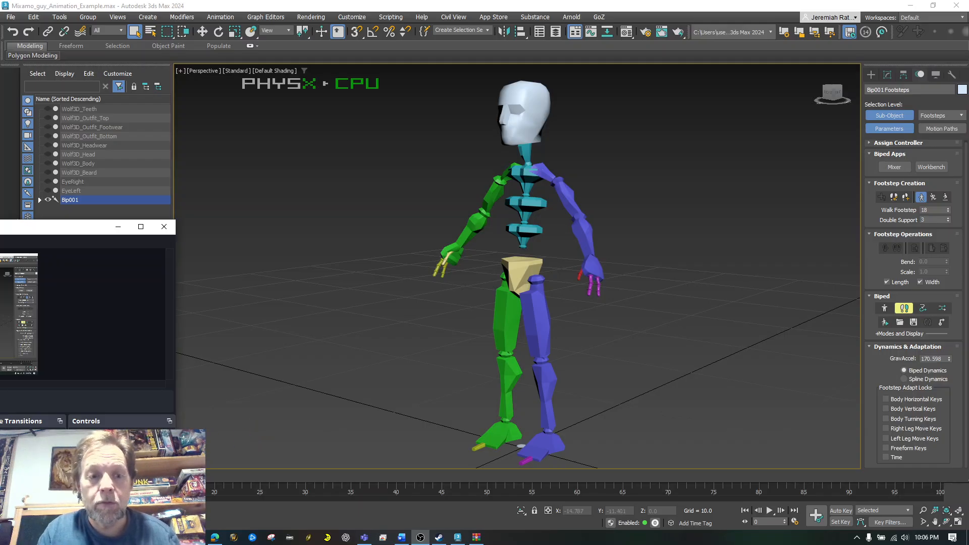
{"action": "left_click", "coordinate": [609, 6]}
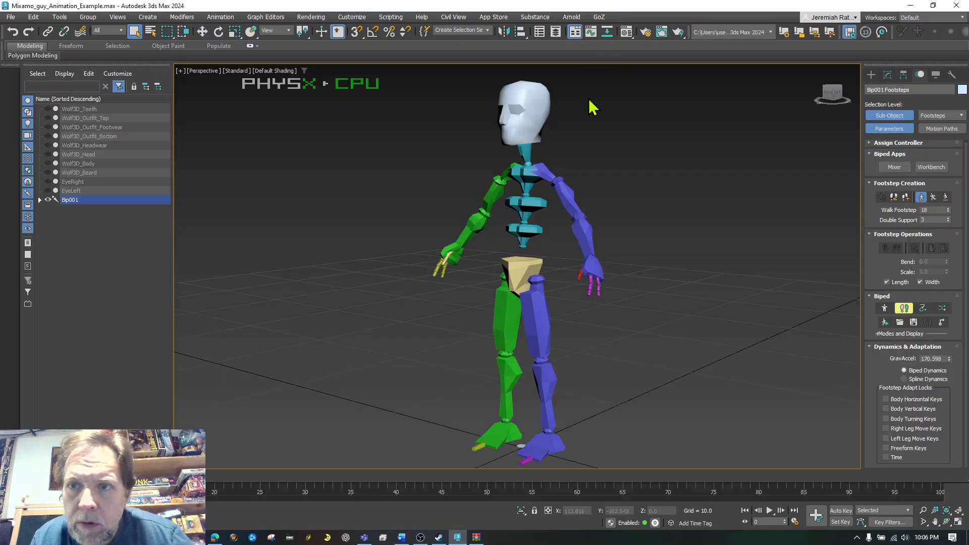
Create multiple walk footsteps for the biped, setting the number of footsteps to 15, and frame the whole footstep path
{"action": "left_click", "coordinate": [907, 196]}
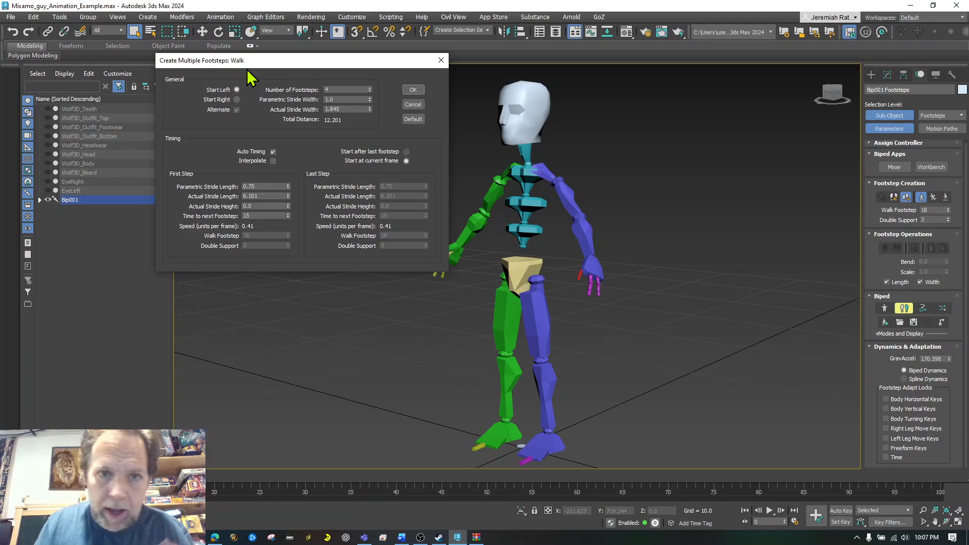
{"action": "double_click", "coordinate": [332, 89]}
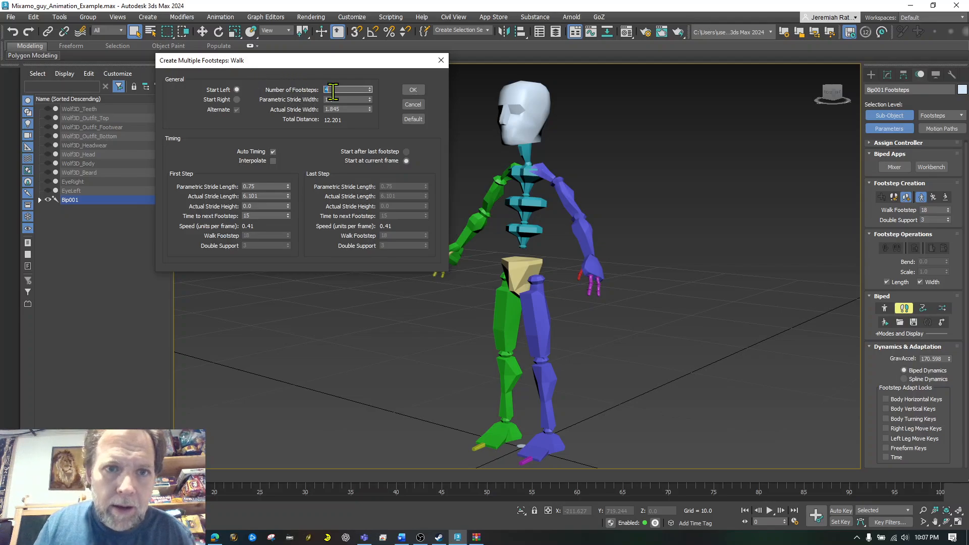
{"action": "type", "text": "15"}
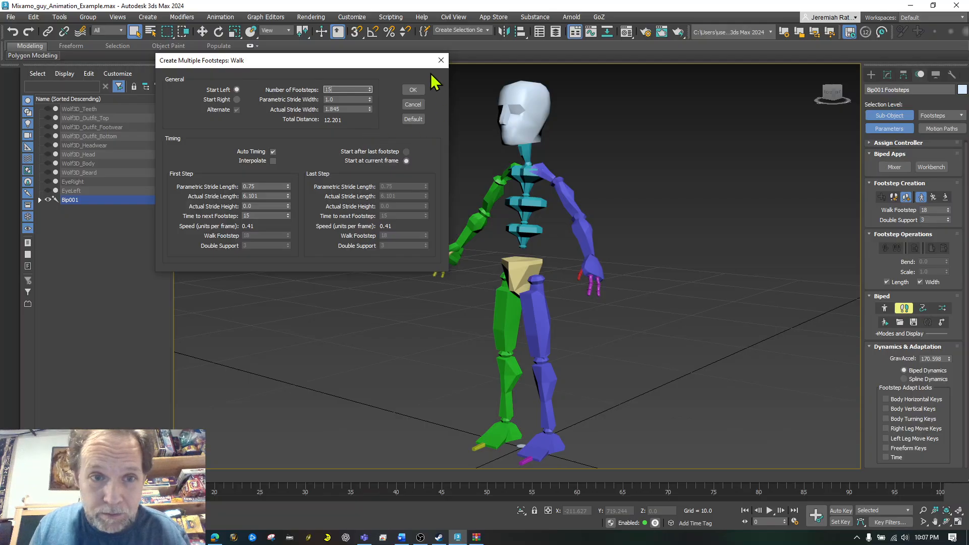
{"action": "left_click", "coordinate": [417, 93]}
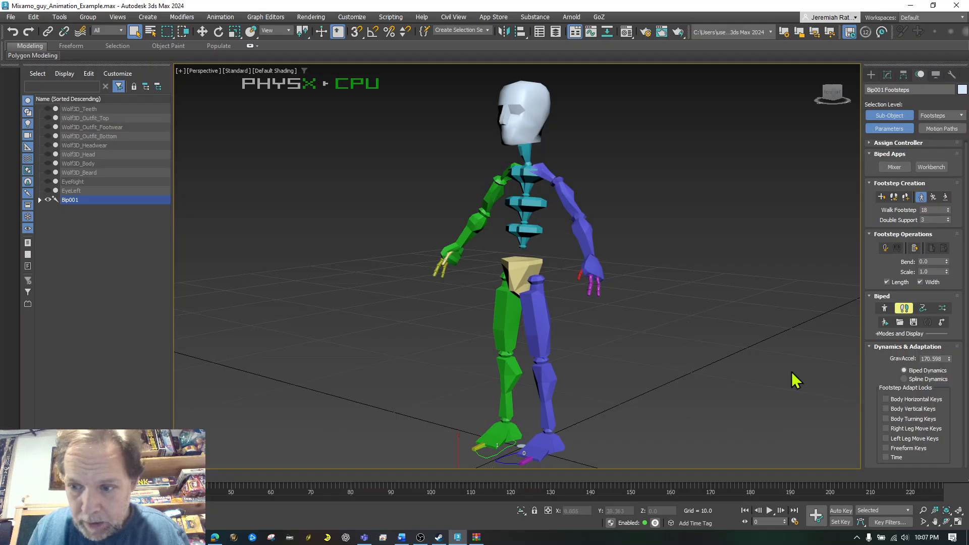
{"action": "left_click", "coordinate": [958, 510]}
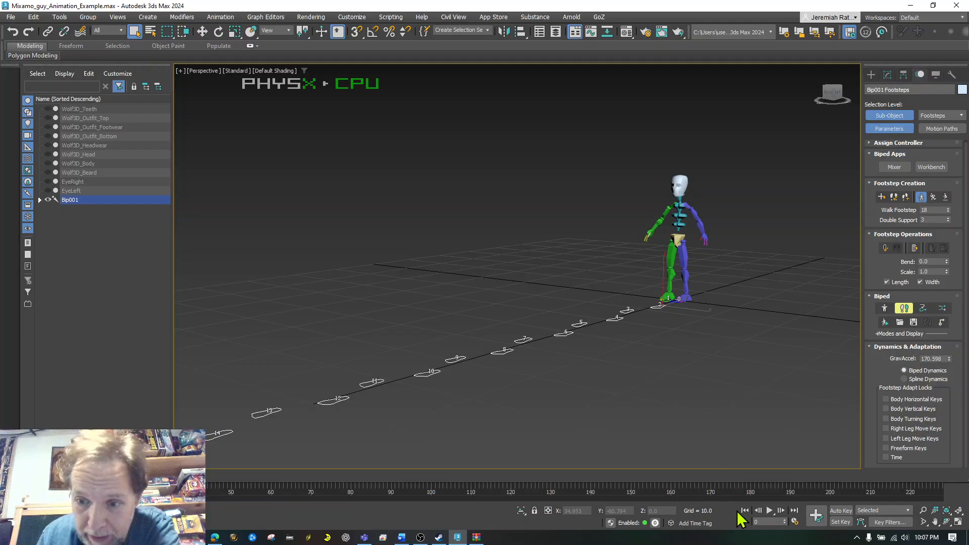
Play the animation to check the biped's movement, stop it, and return the timeline to its start
{"action": "left_click", "coordinate": [769, 511]}
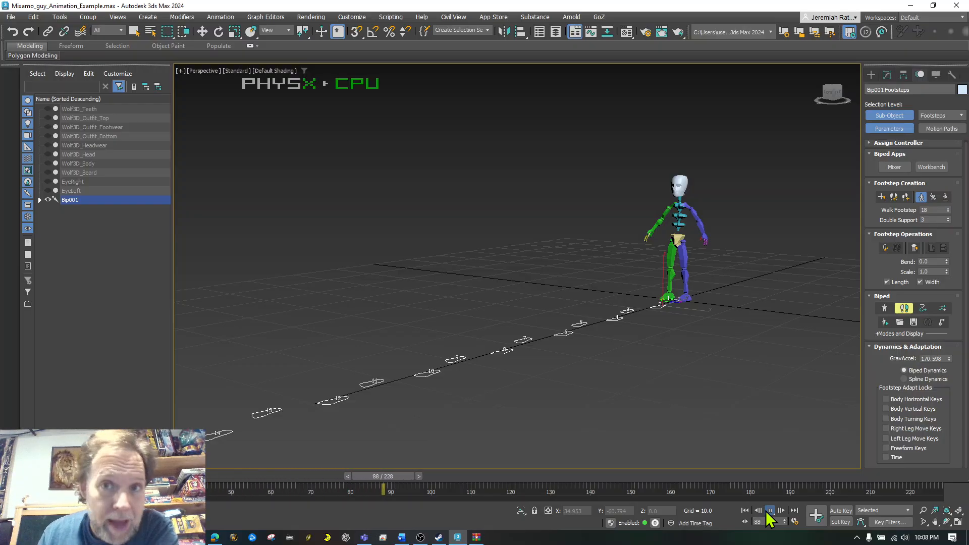
{"action": "left_click", "coordinate": [769, 512]}
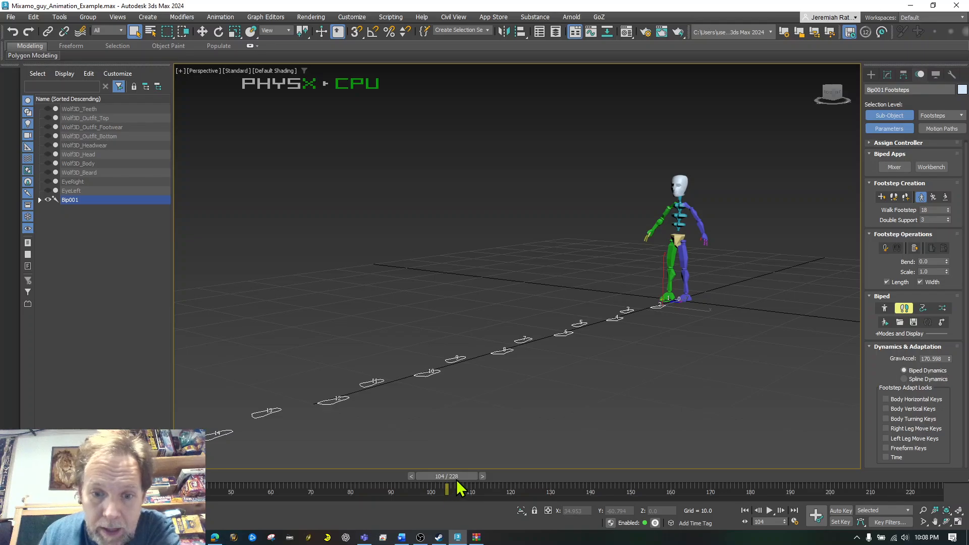
{"action": "left_click_drag", "start_coordinate": [461, 479], "coordinate": [169, 477]}
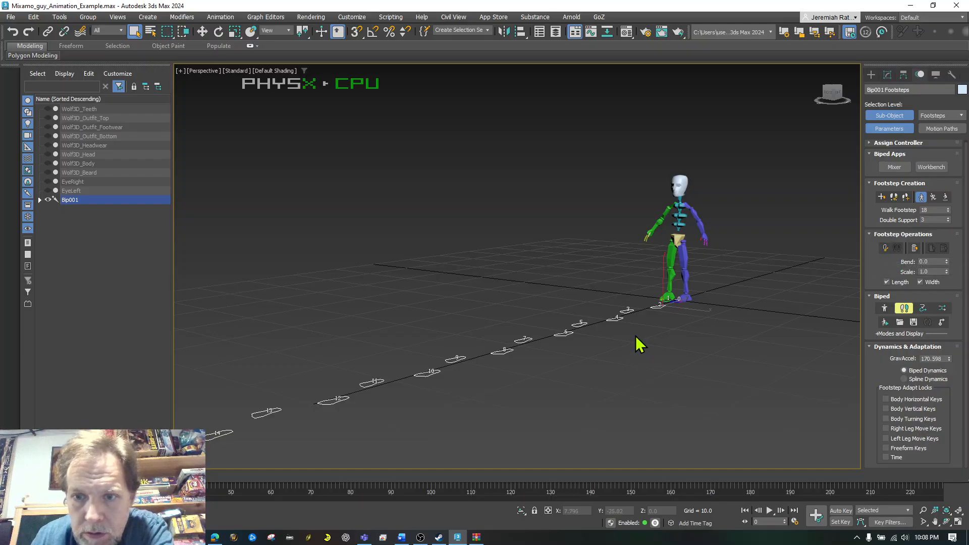
Deselect the footsteps and create keys for all inactive footsteps
{"action": "left_click", "coordinate": [626, 360]}
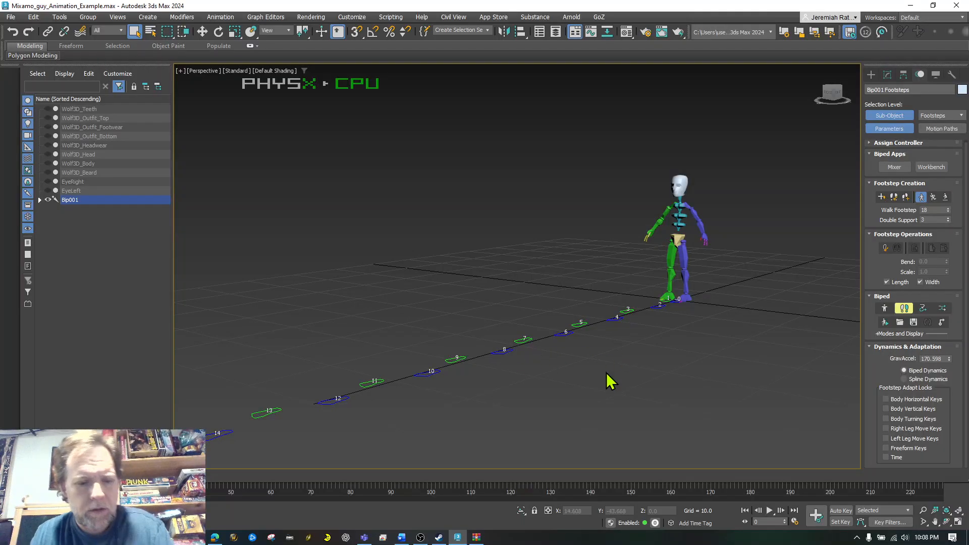
{"action": "left_click", "coordinate": [885, 248]}
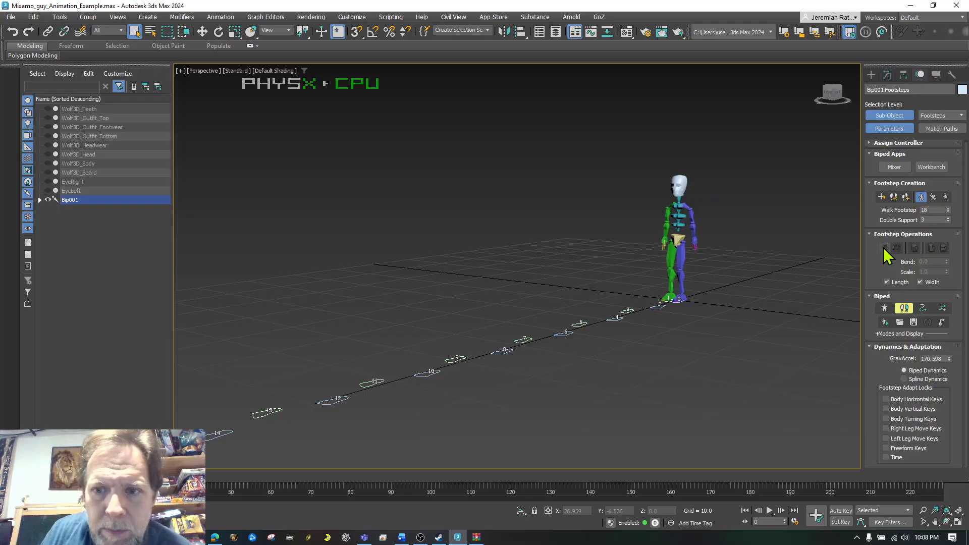
Play back the biped's walk along the footsteps from a slightly rotated view and stop it partway
{"action": "left_click", "coordinate": [770, 510]}
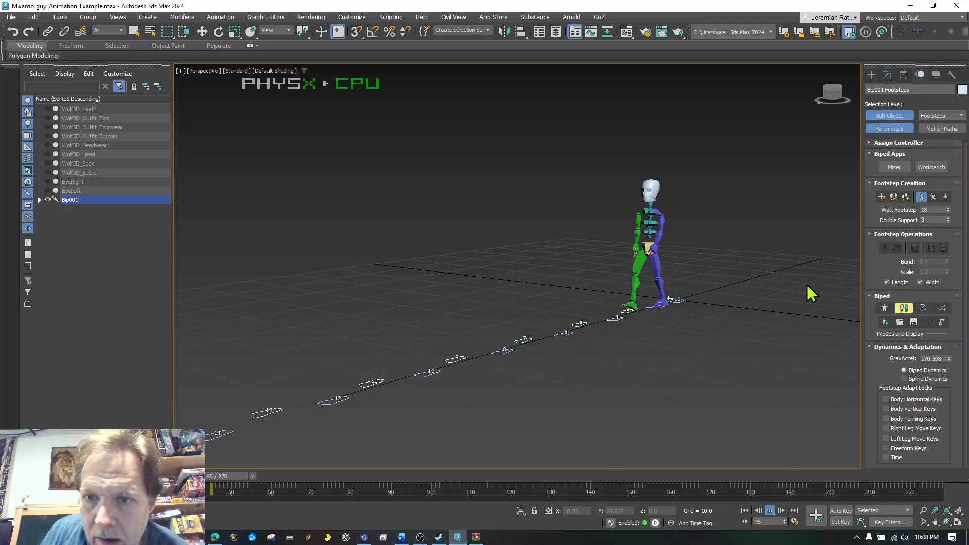
{"action": "mouse_move", "coordinate": [834, 93]}
{"action": "left_mouse_down"}
{"action": "mouse_move", "coordinate": [843, 87]}
{"action": "mouse_move", "coordinate": [833, 99]}
{"action": "mouse_move", "coordinate": [832, 92]}
{"action": "left_mouse_up"}
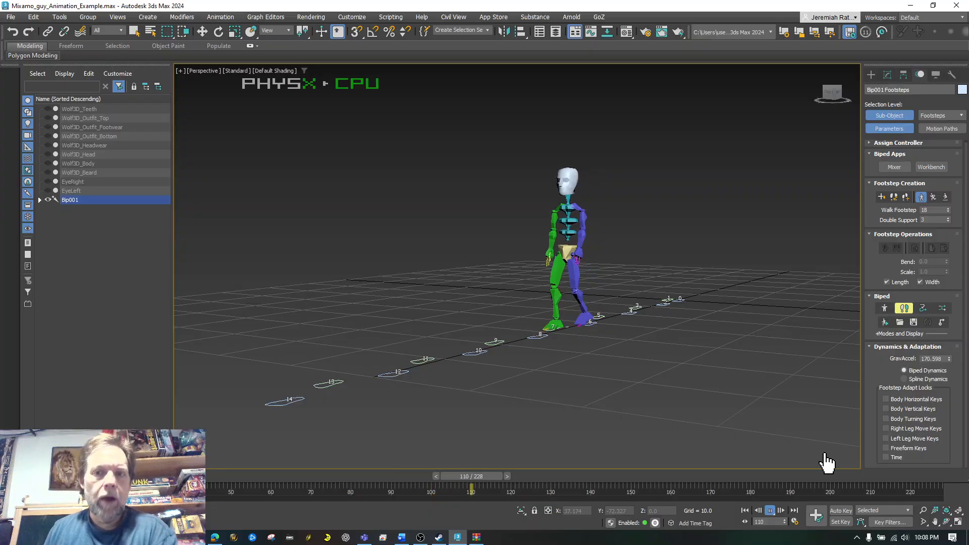
{"action": "left_click", "coordinate": [771, 512]}
{"action": "left_click_drag", "start_coordinate": [525, 296], "coordinate": [553, 362]}
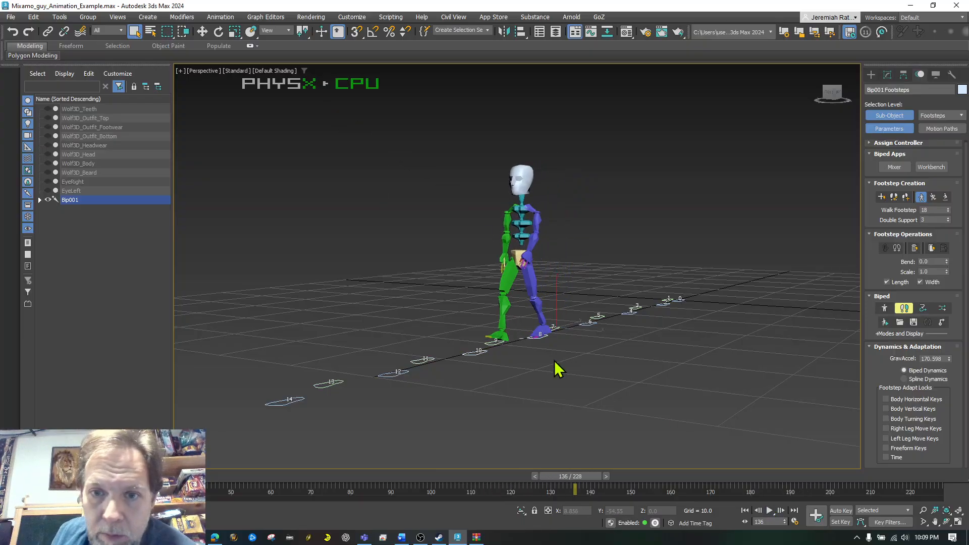
Unhide all hidden character meshes in the scene
{"action": "right_click", "coordinate": [336, 220]}
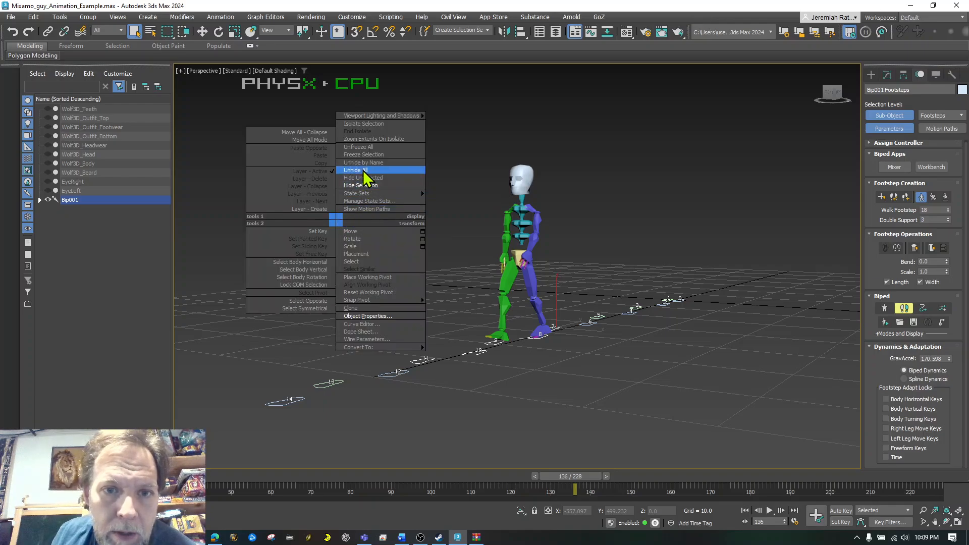
{"action": "left_click", "coordinate": [364, 172]}
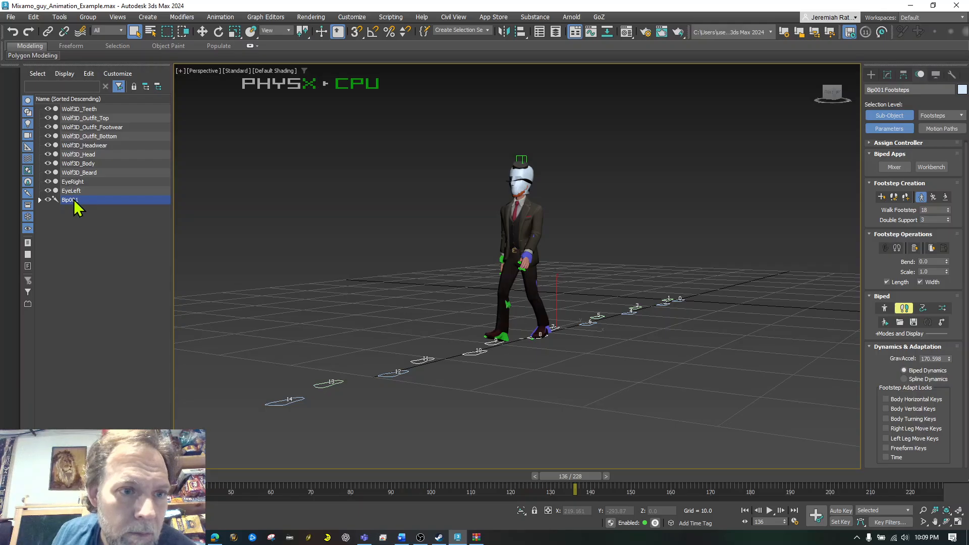
Select Bip001 together with all its child nodes and hide them so only the character meshes are displayed
{"action": "right_click", "coordinate": [101, 200]}
{"action": "left_click", "coordinate": [113, 207]}
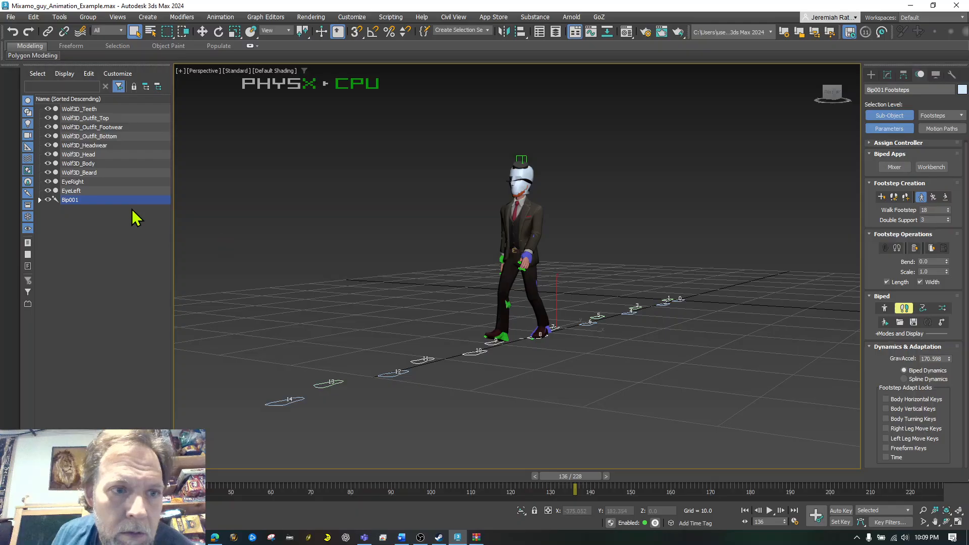
{"action": "left_click", "coordinate": [40, 201]}
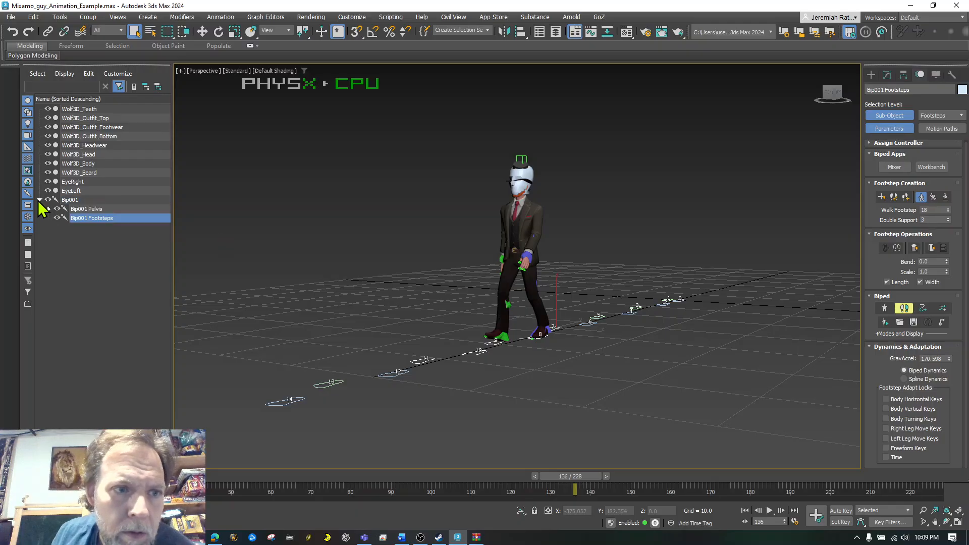
{"action": "left_click", "coordinate": [76, 200]}
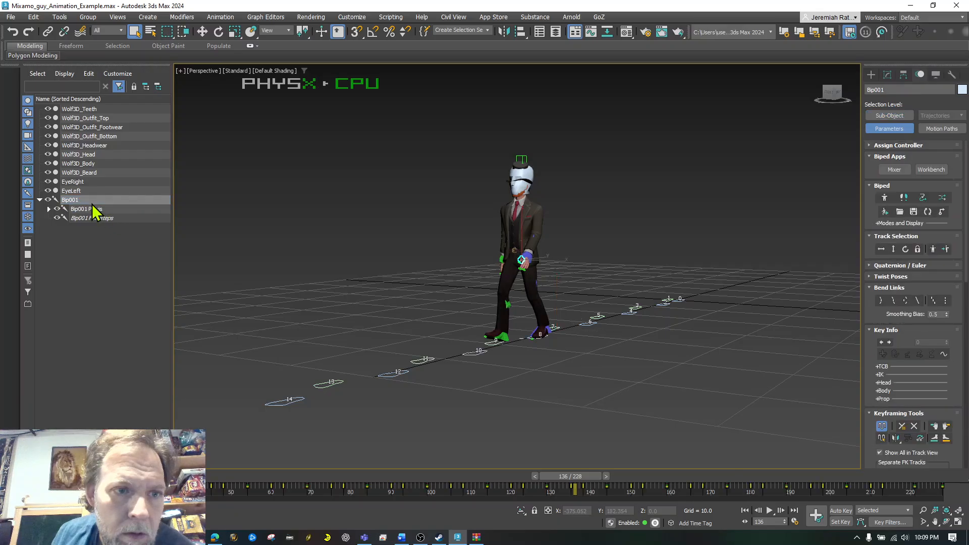
{"action": "right_click", "coordinate": [92, 203]}
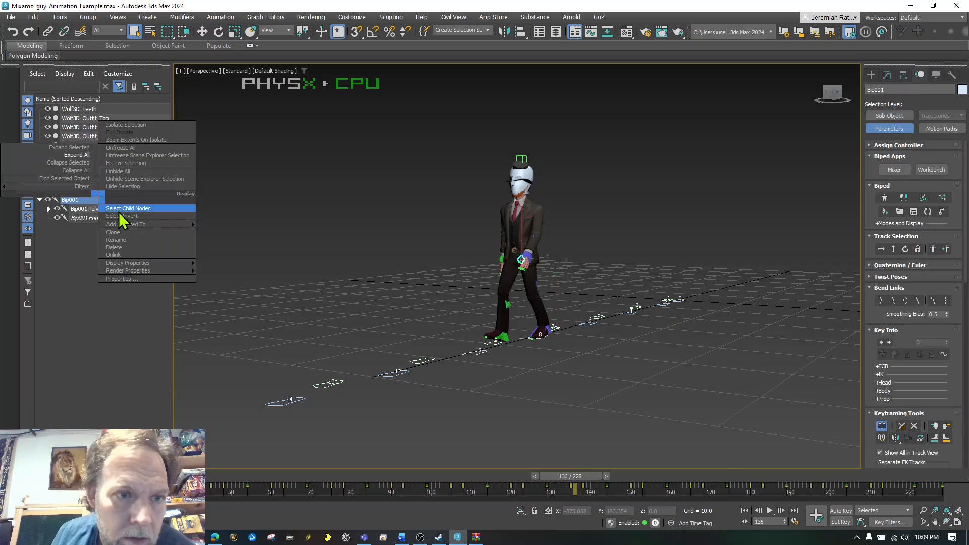
{"action": "left_click", "coordinate": [113, 217]}
{"action": "right_click", "coordinate": [101, 210]}
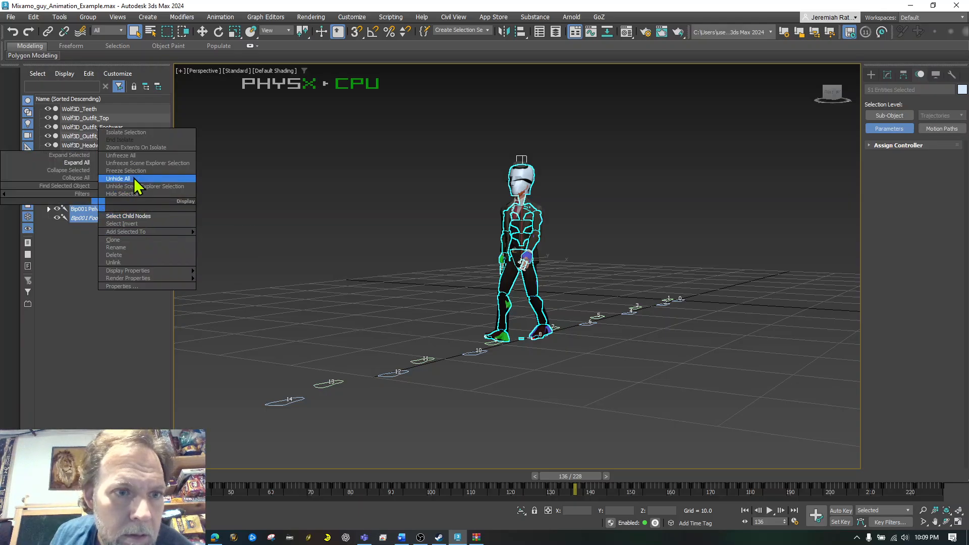
{"action": "left_click", "coordinate": [136, 194]}
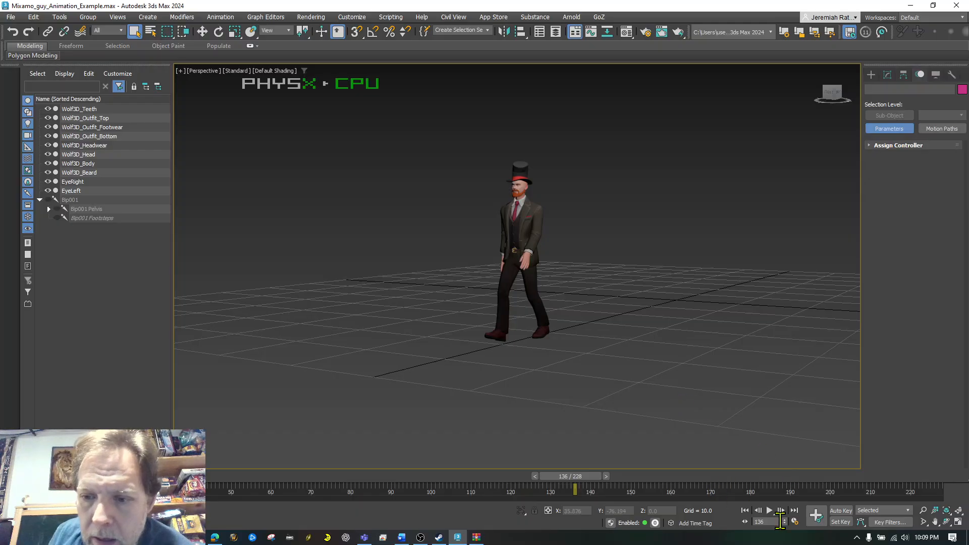
Play back the clothed character's walk, examine it up close from the front, and stop the playback
{"action": "left_click", "coordinate": [770, 511]}
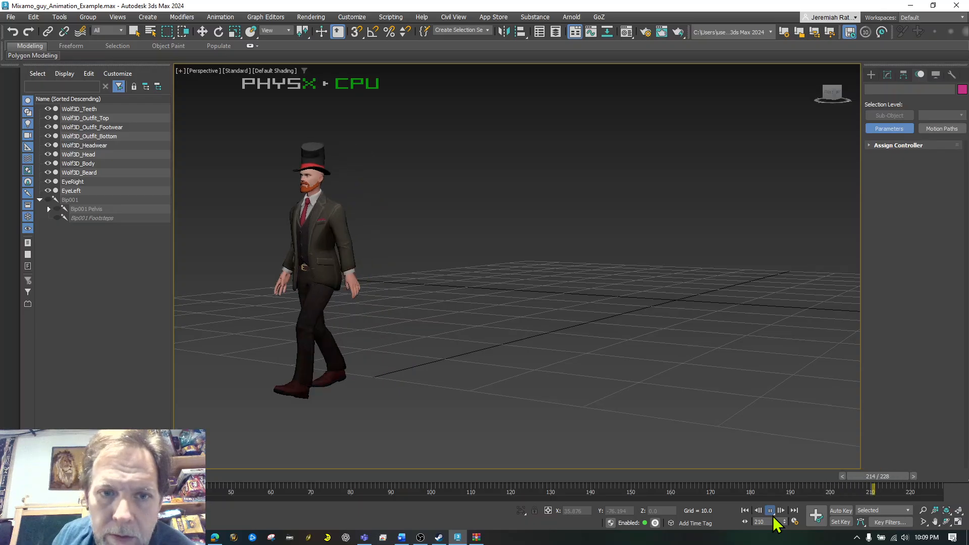
{"action": "left_click", "coordinate": [832, 99]}
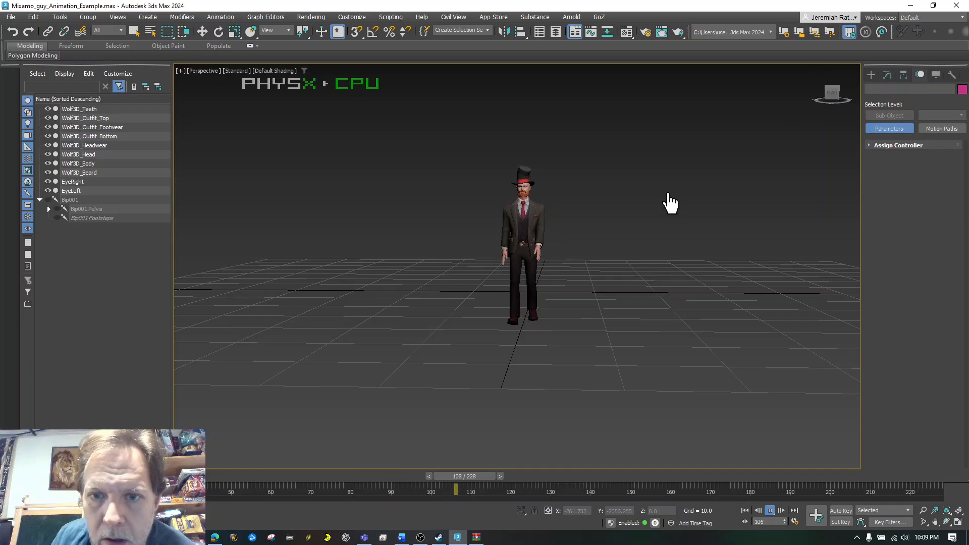
{"action": "scroll", "coordinate": [595, 249], "scroll_direction": "up", "scroll_amount": 3}
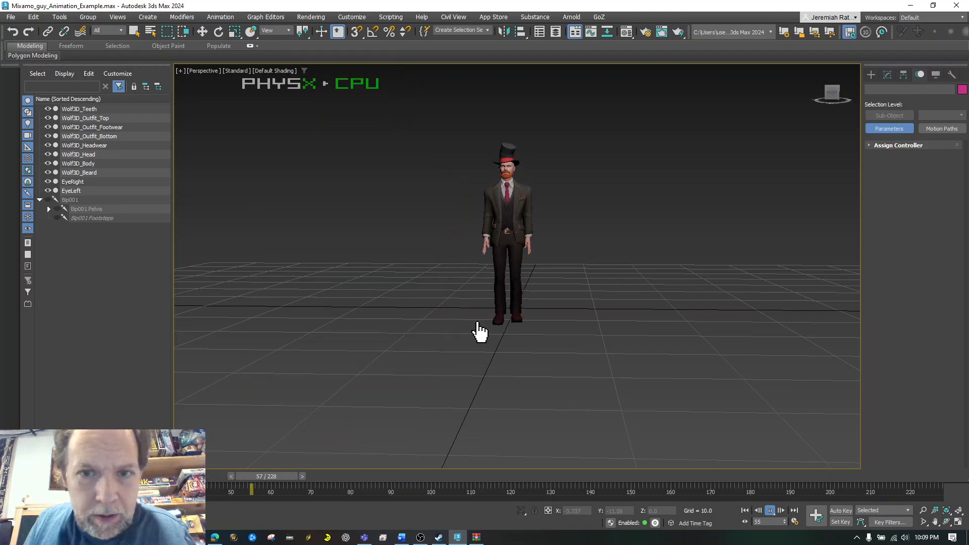
{"action": "left_click", "coordinate": [771, 511]}
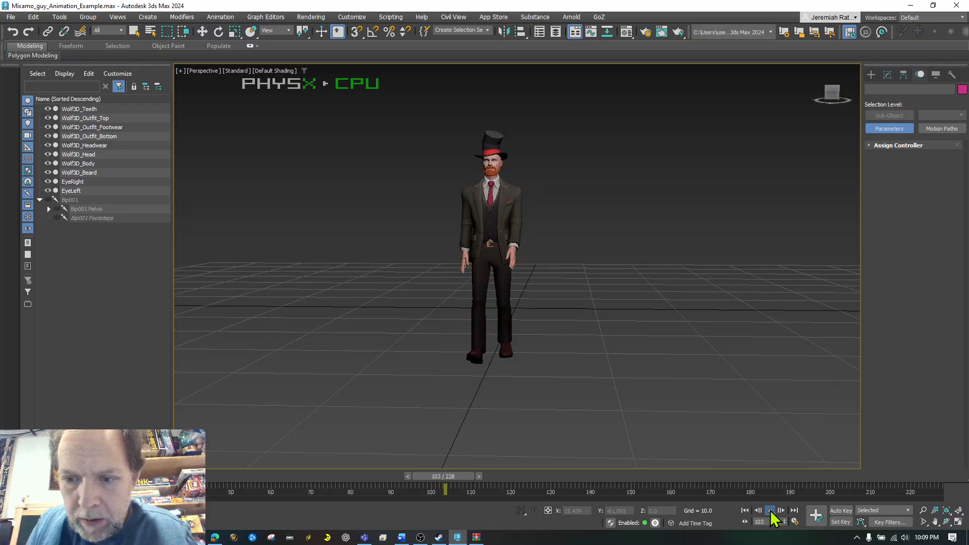
Unhide all objects to bring back the biped skeleton and its footsteps
{"action": "right_click", "coordinate": [568, 253]}
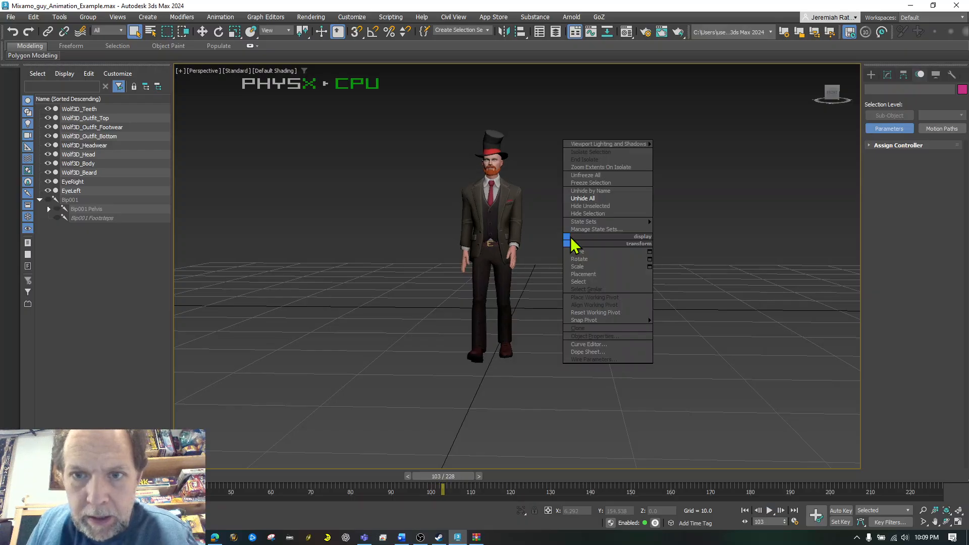
{"action": "left_click", "coordinate": [585, 199]}
Freeze all the character meshes from Wolf3D_Teeth to EyeLeft through their object properties, with Show Frozen in Gray turned off
{"action": "left_click", "coordinate": [79, 109]}
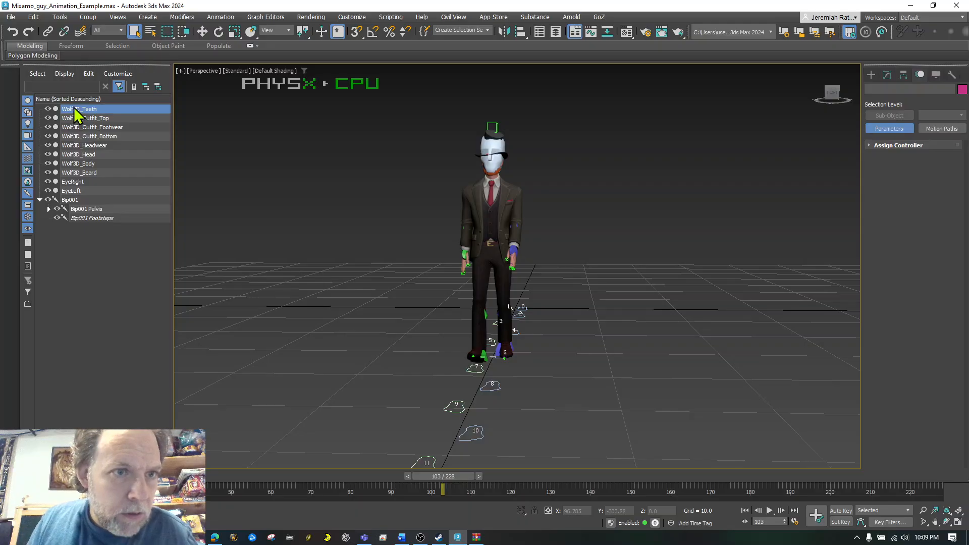
{"action": "left_click", "coordinate": [86, 192], "text": "shift"}
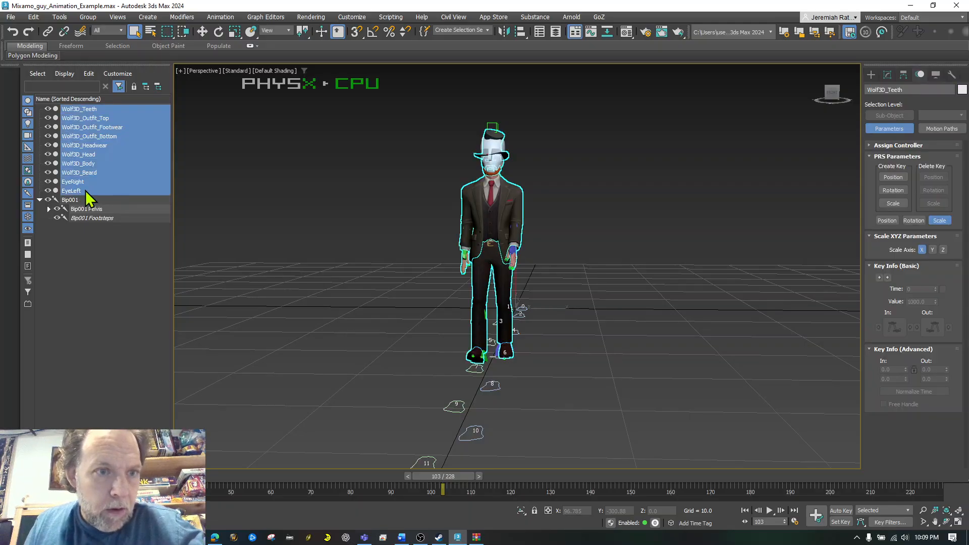
{"action": "right_click", "coordinate": [114, 159]}
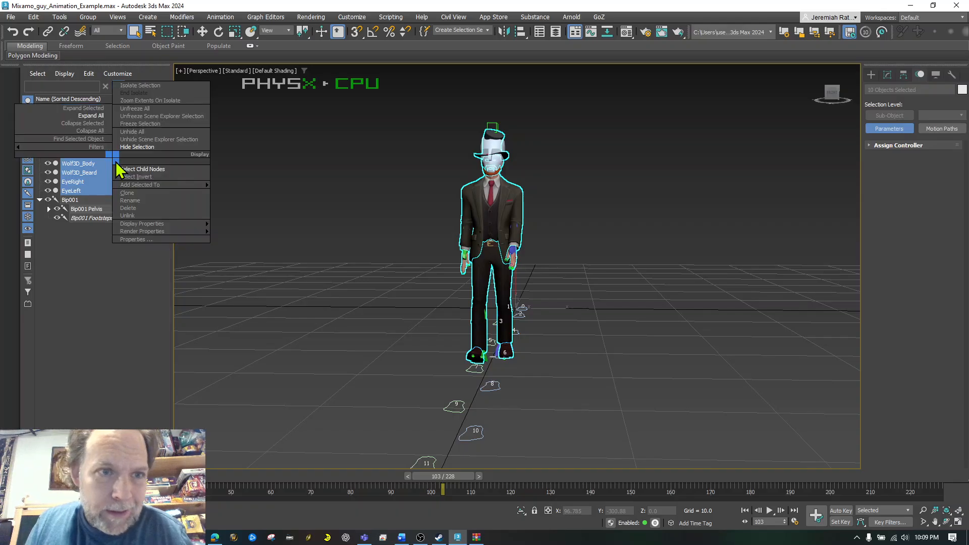
{"action": "mouse_move", "coordinate": [162, 225]}
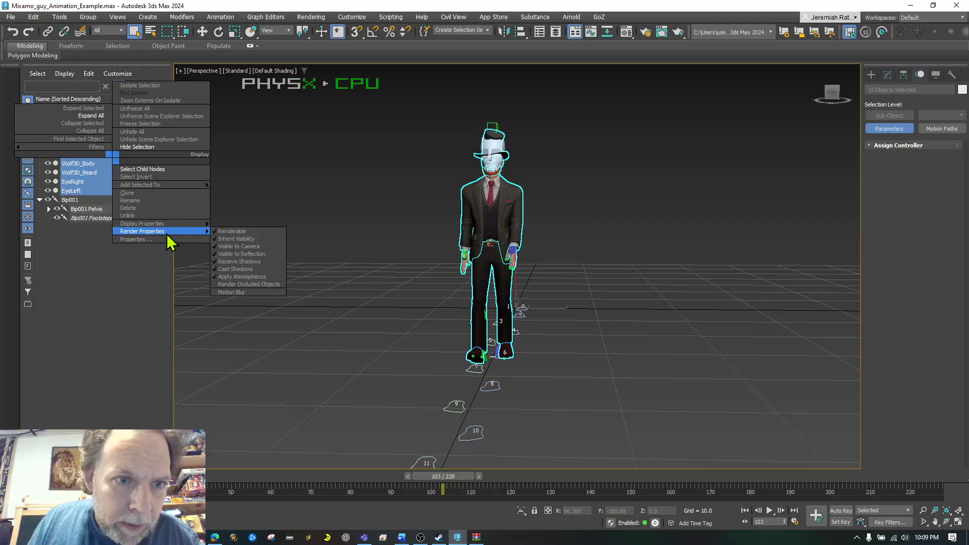
{"action": "left_click", "coordinate": [299, 207]}
{"action": "right_click", "coordinate": [299, 206]}
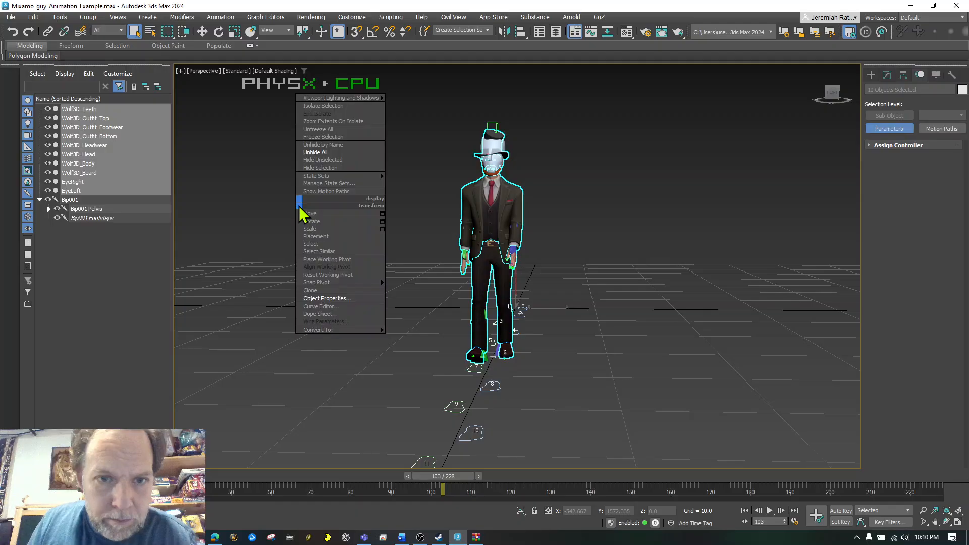
{"action": "left_click", "coordinate": [355, 291]}
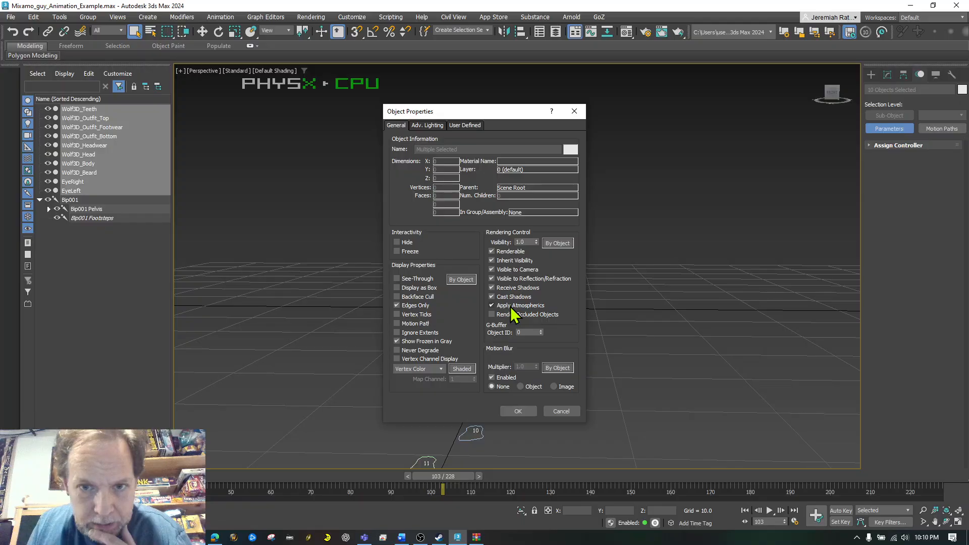
{"action": "left_click", "coordinate": [396, 251]}
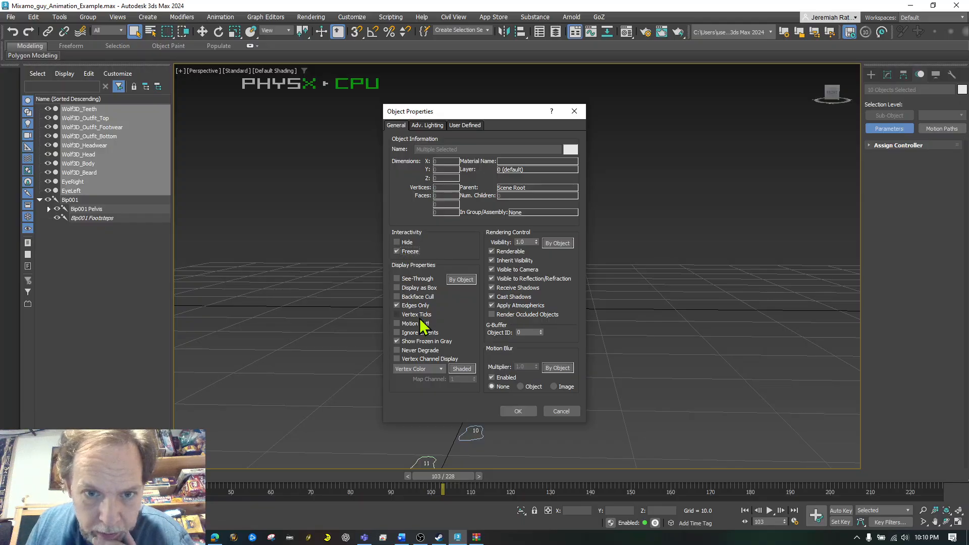
{"action": "left_click", "coordinate": [397, 342]}
{"action": "left_click", "coordinate": [526, 411]}
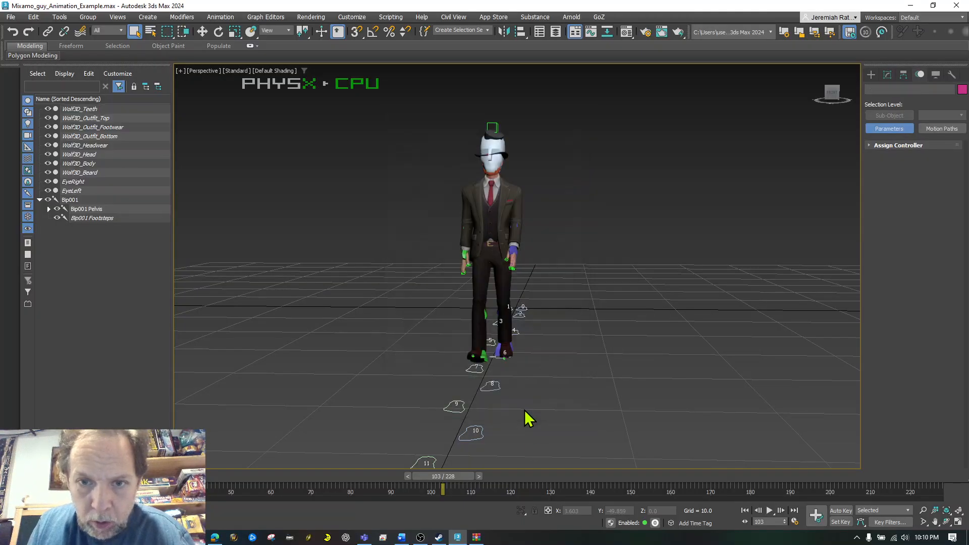
Make Bip001 and all its child nodes non-renderable through their object properties, and clear the selection
{"action": "left_click", "coordinate": [70, 200]}
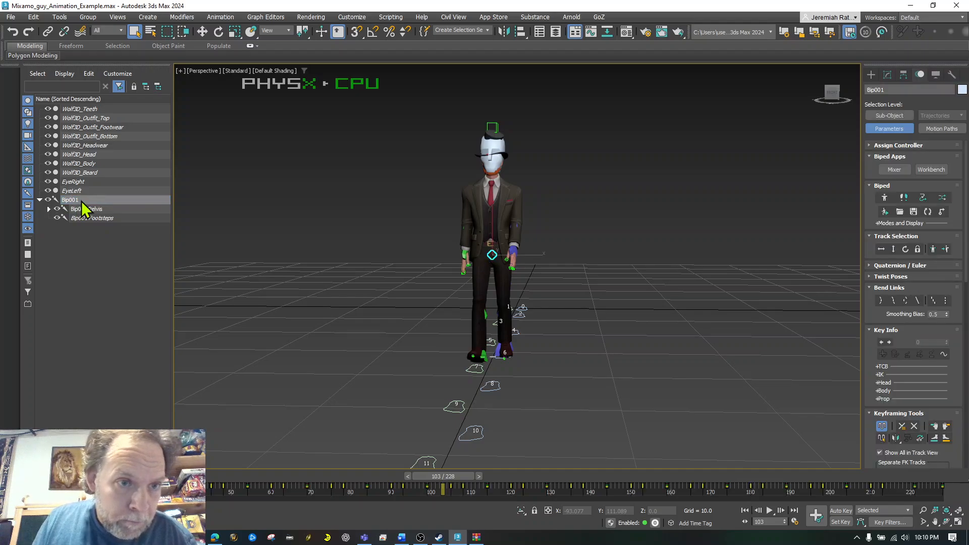
{"action": "right_click", "coordinate": [101, 199]}
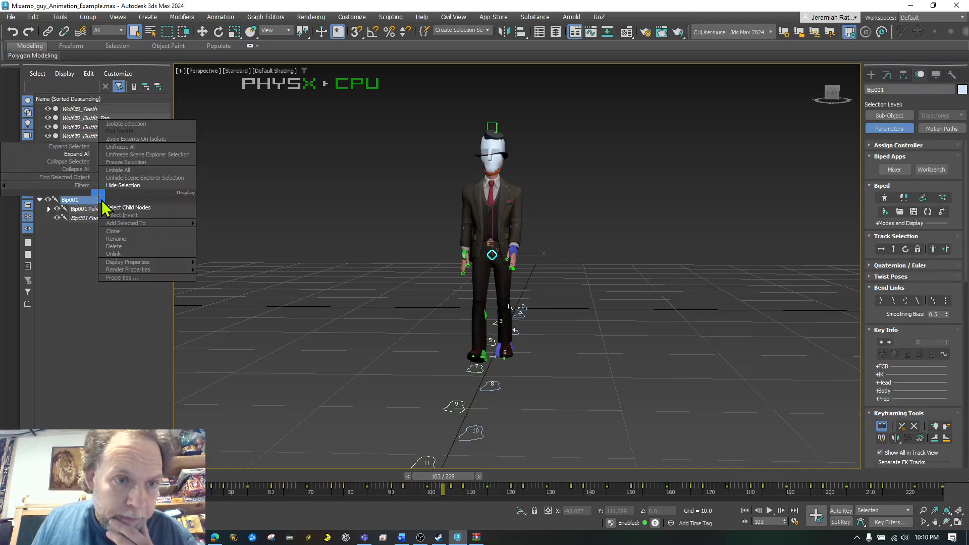
{"action": "left_click", "coordinate": [132, 208]}
{"action": "right_click", "coordinate": [260, 239]}
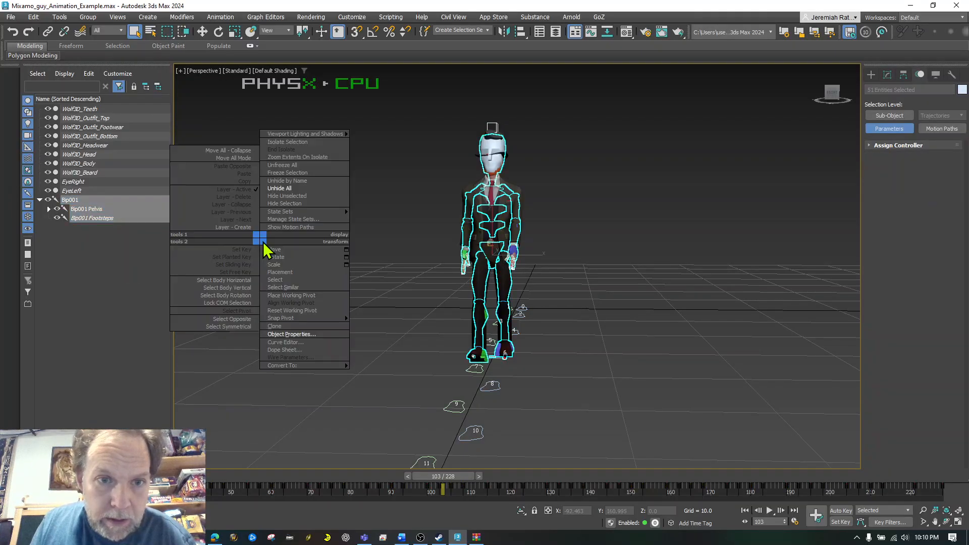
{"action": "left_click", "coordinate": [310, 335]}
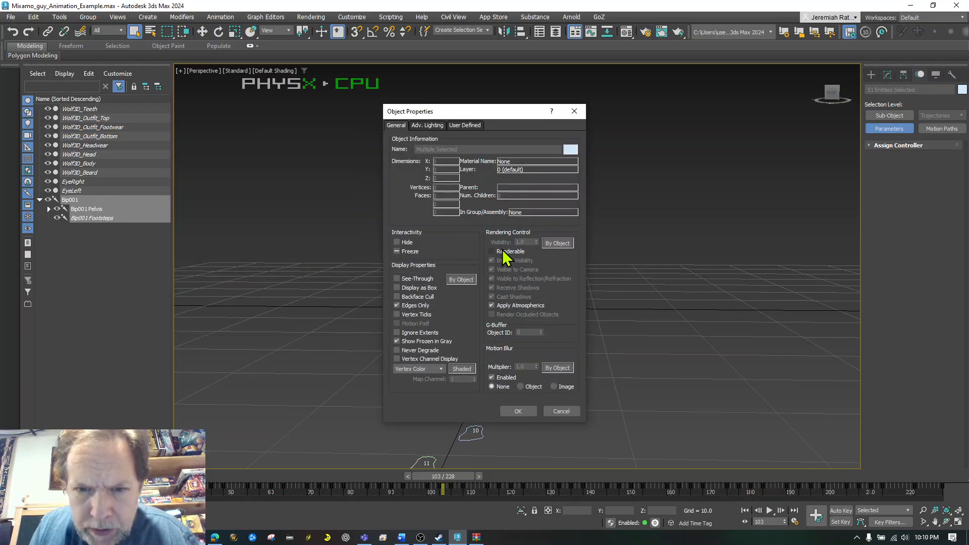
{"action": "left_click", "coordinate": [530, 412]}
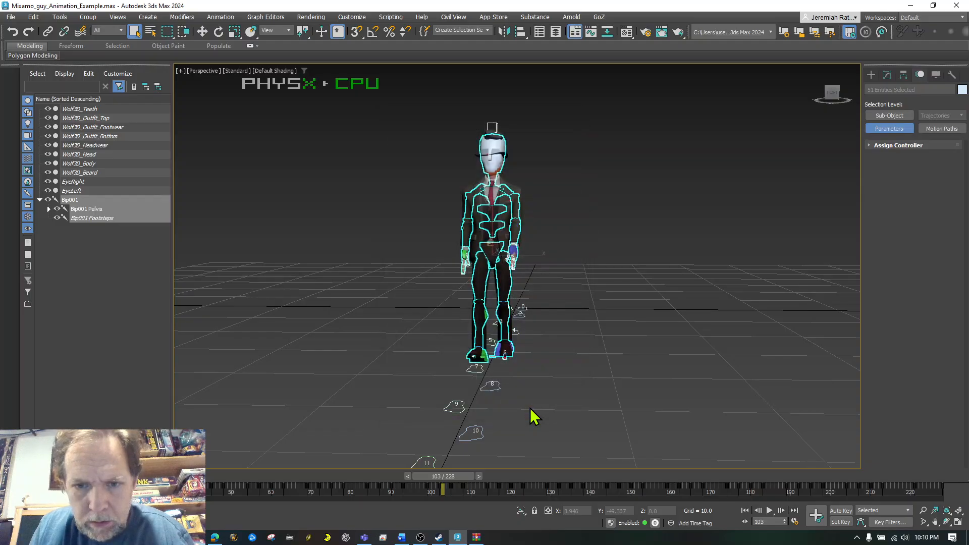
{"action": "left_click", "coordinate": [634, 389]}
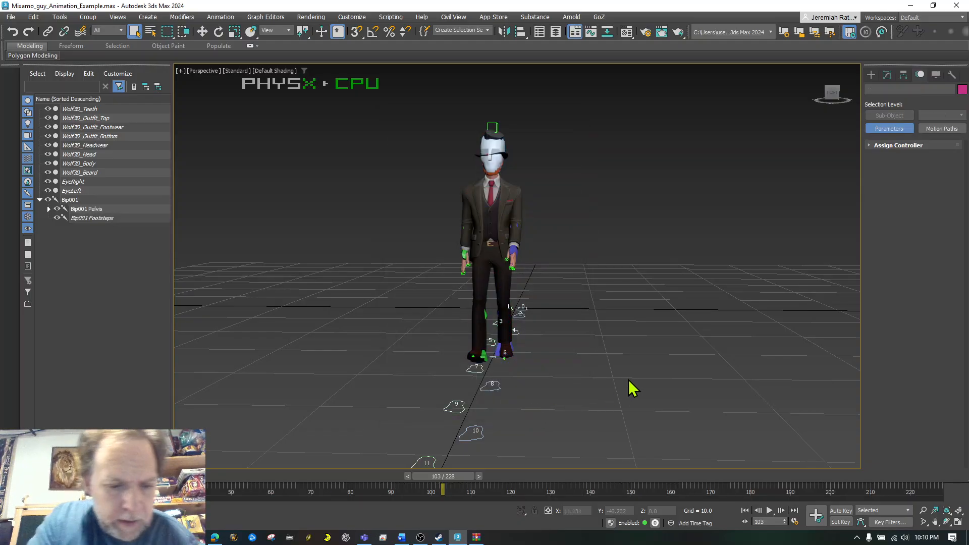
Render the current frame from the perspective view to check the character without its biped, and close the render view
{"action": "key", "text": "shift+q"}
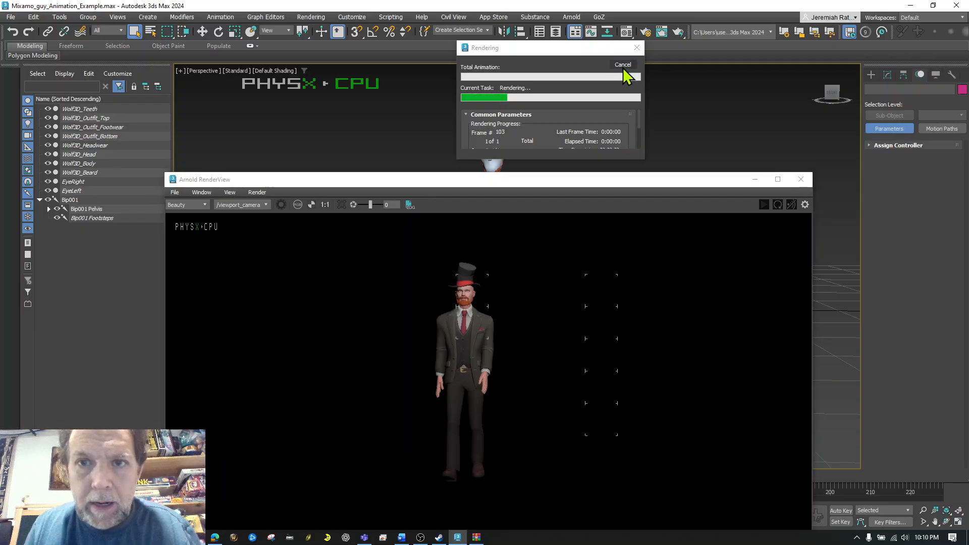
{"action": "left_click", "coordinate": [802, 182]}
{"action": "left_click_drag", "start_coordinate": [830, 93], "coordinate": [792, 92]}
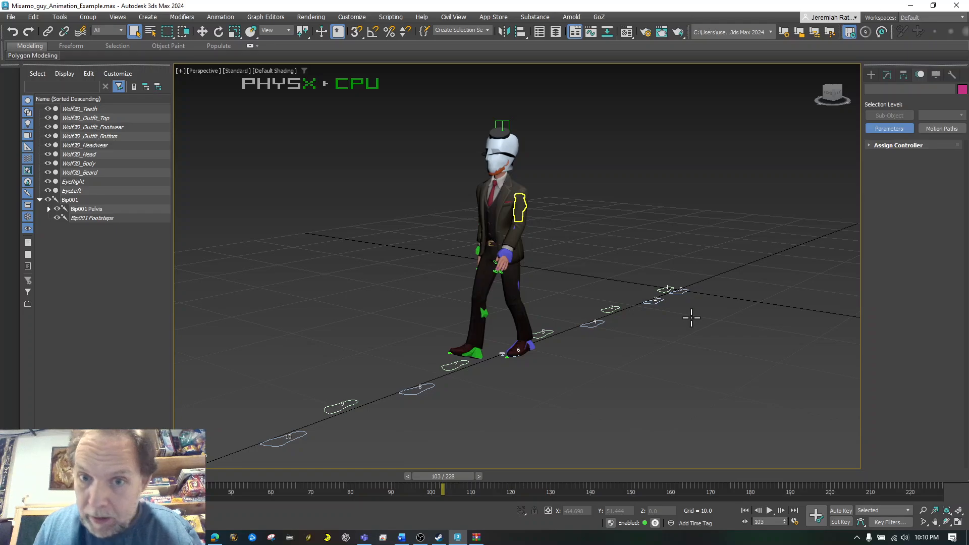
{"action": "left_click_drag", "start_coordinate": [835, 96], "coordinate": [836, 94]}
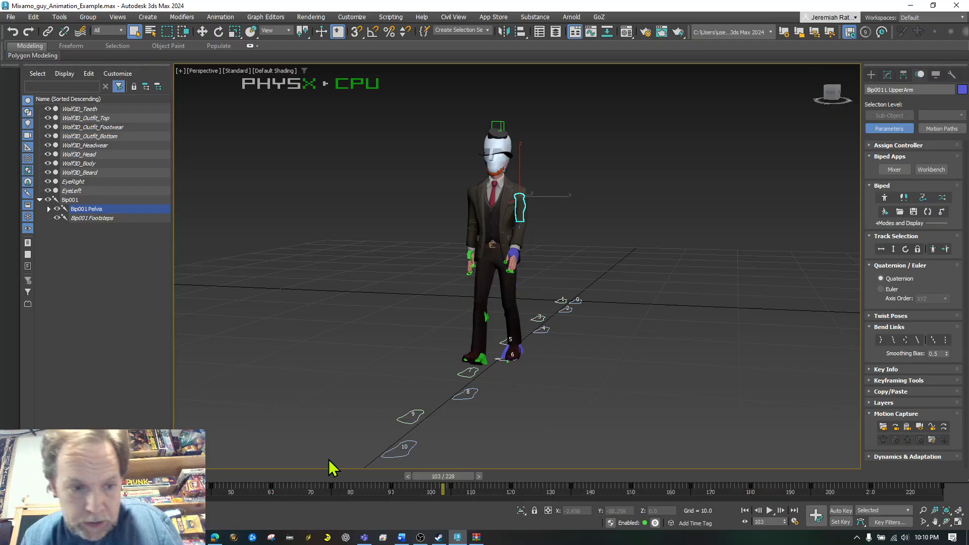
Select Bip001, turn on Auto Key, and go to frame 0
{"action": "left_click", "coordinate": [77, 200]}
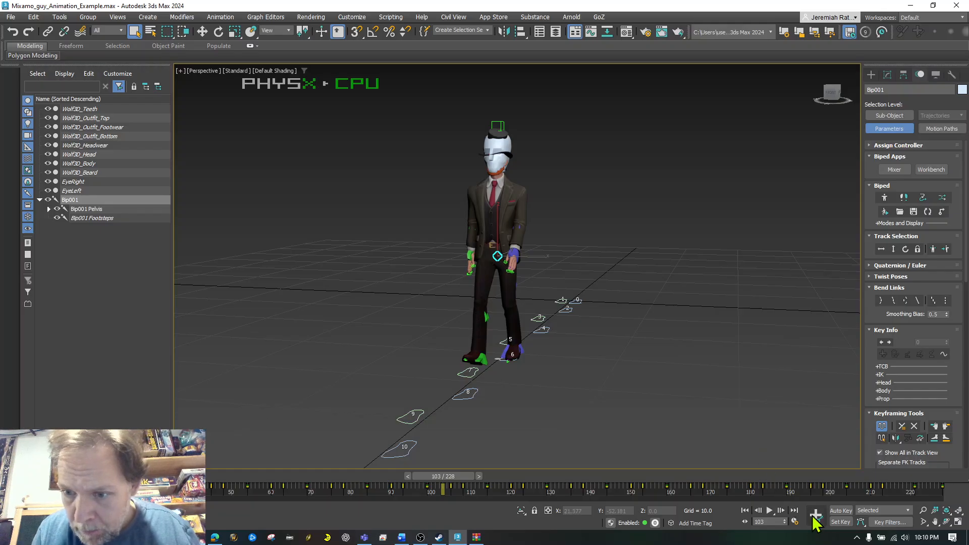
{"action": "left_click", "coordinate": [838, 512]}
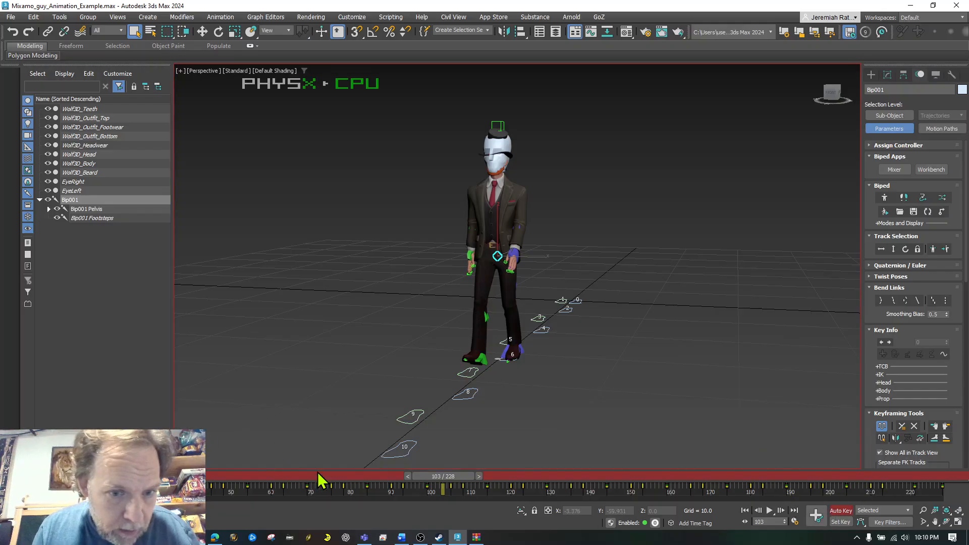
{"action": "left_click_drag", "start_coordinate": [456, 478], "coordinate": [28, 477]}
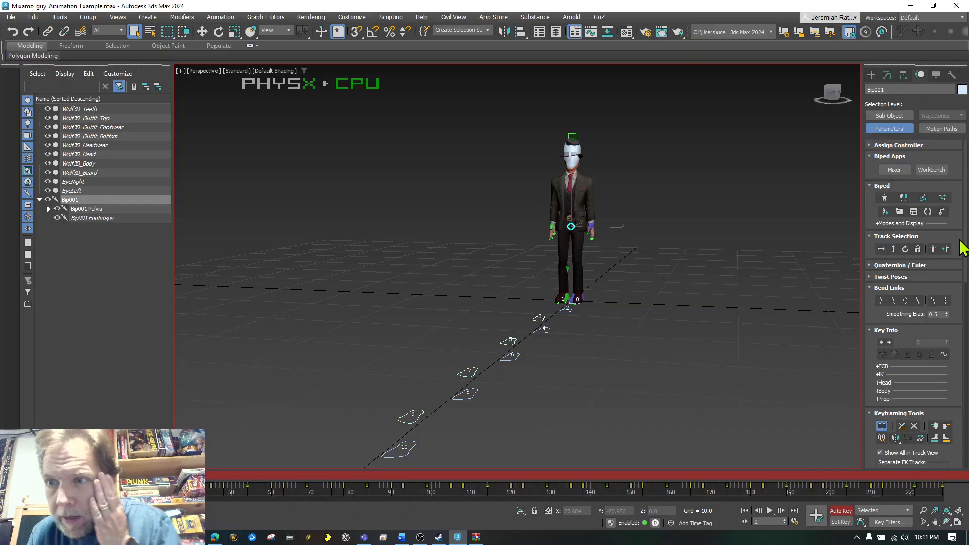
Examine Bip001's Motion Paths settings, including the path display options, conversion tools and sub-object level
{"action": "left_click", "coordinate": [942, 129]}
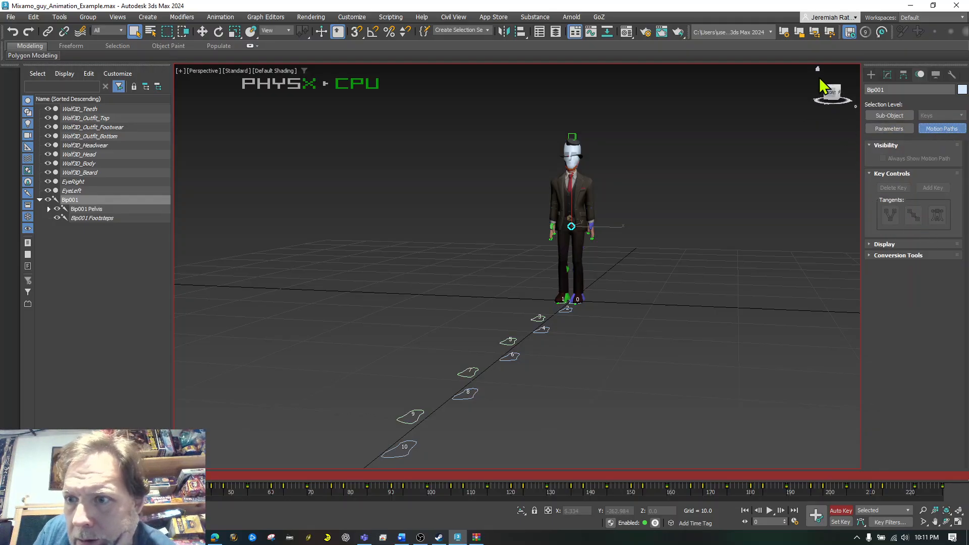
{"action": "left_click", "coordinate": [830, 91]}
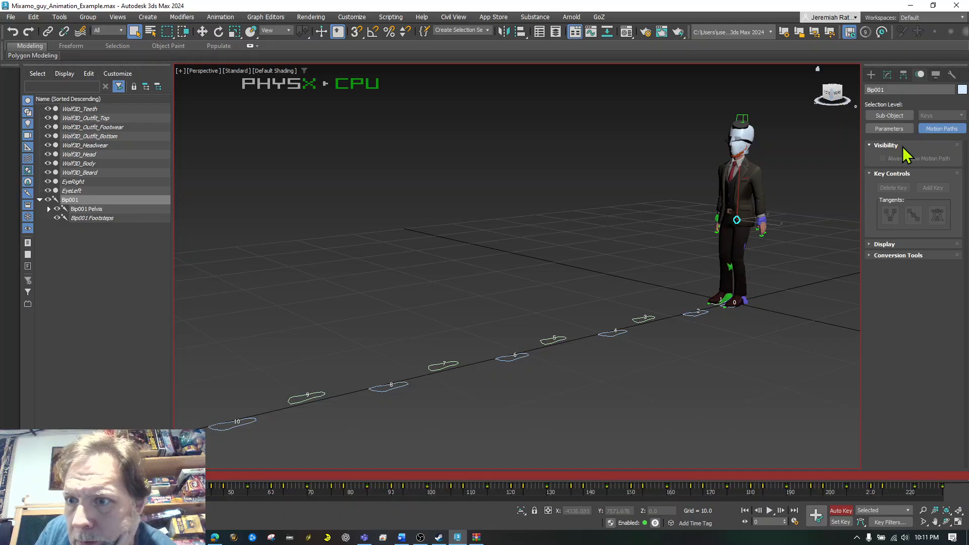
{"action": "left_click", "coordinate": [871, 246]}
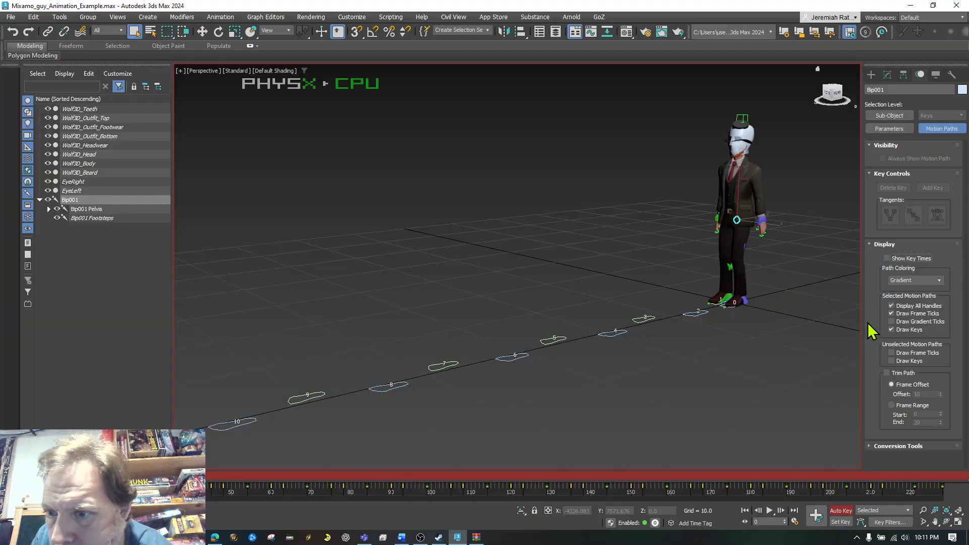
{"action": "left_click", "coordinate": [871, 447]}
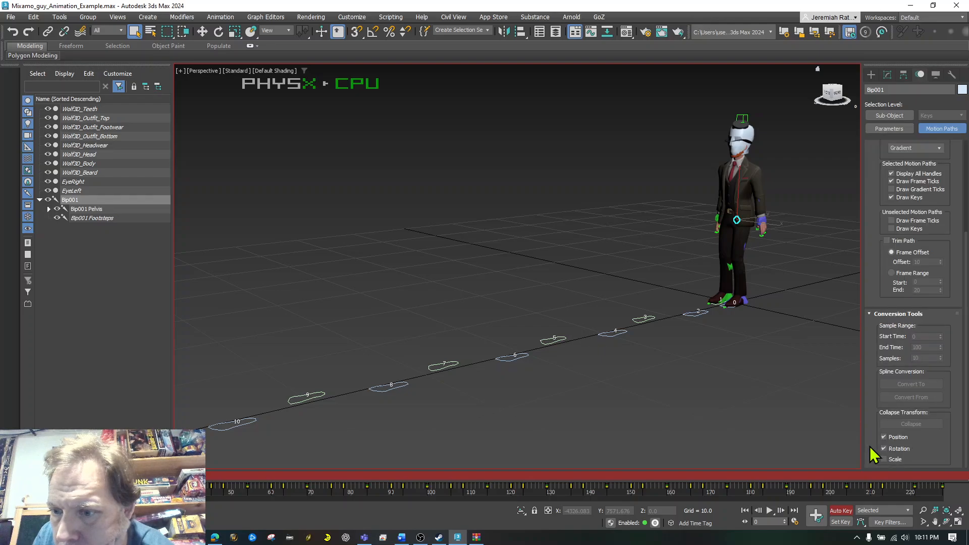
{"action": "left_click", "coordinate": [932, 126]}
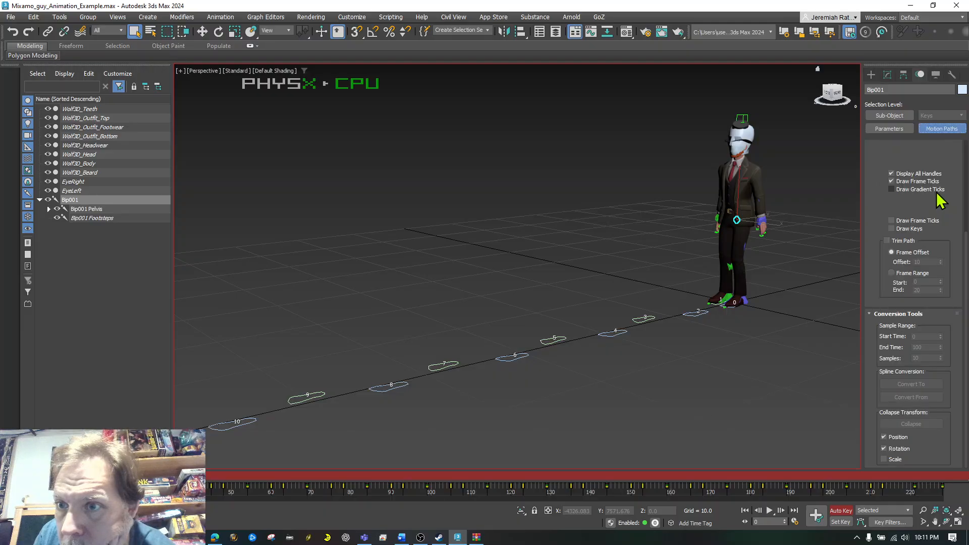
{"action": "left_click", "coordinate": [892, 116]}
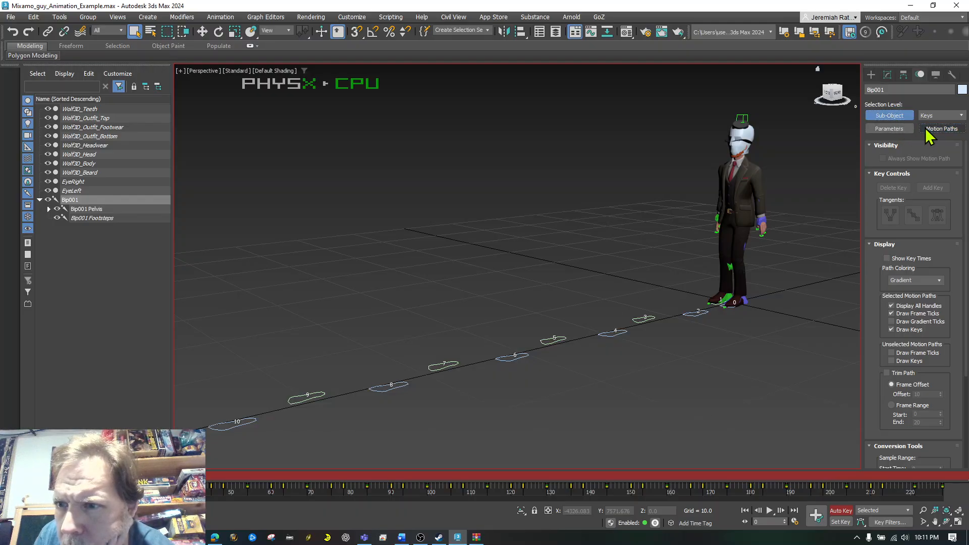
{"action": "left_click", "coordinate": [901, 117]}
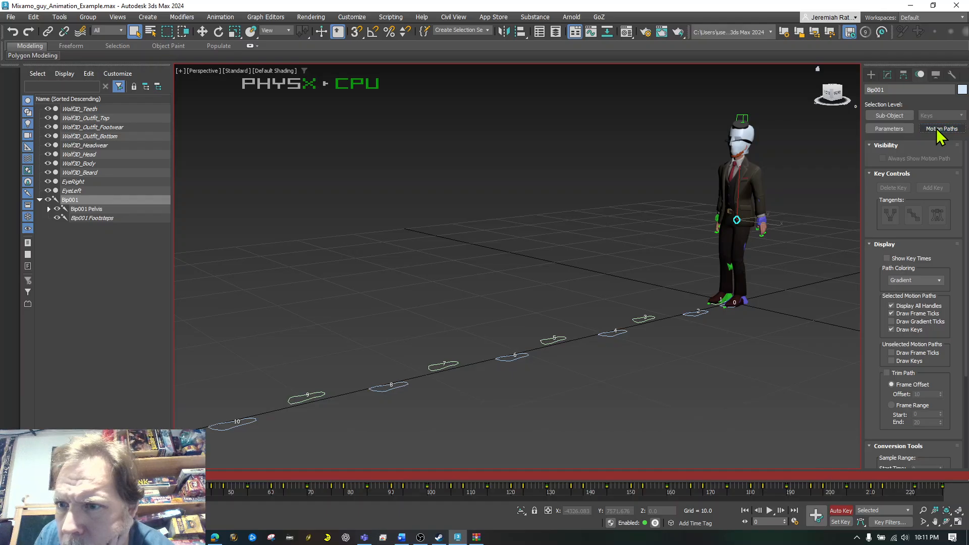
{"action": "scroll", "coordinate": [947, 189], "scroll_direction": "down", "scroll_amount": 5}
{"action": "scroll", "coordinate": [946, 182], "scroll_direction": "up", "scroll_amount": 5}
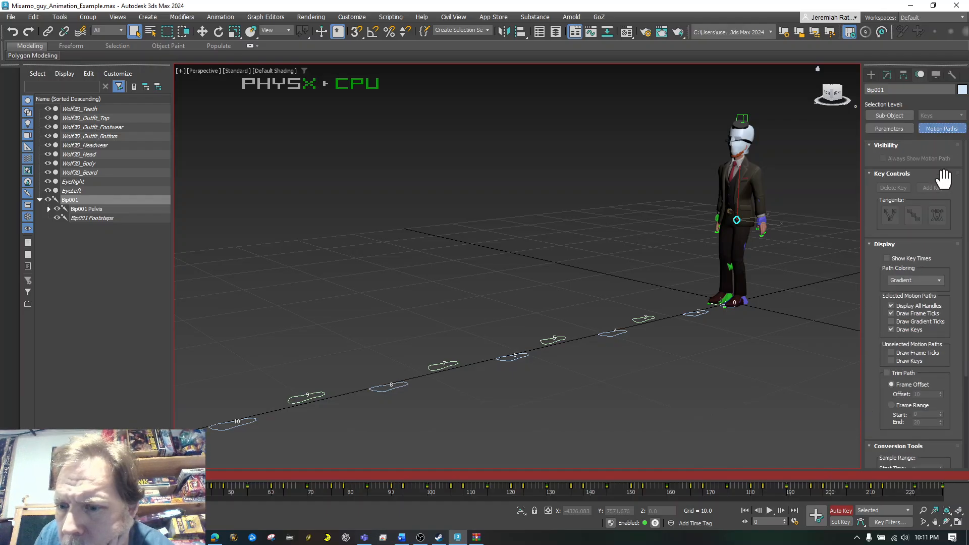
Return to Bip001's biped parameters and display its trajectory along the walk
{"action": "left_click", "coordinate": [888, 132]}
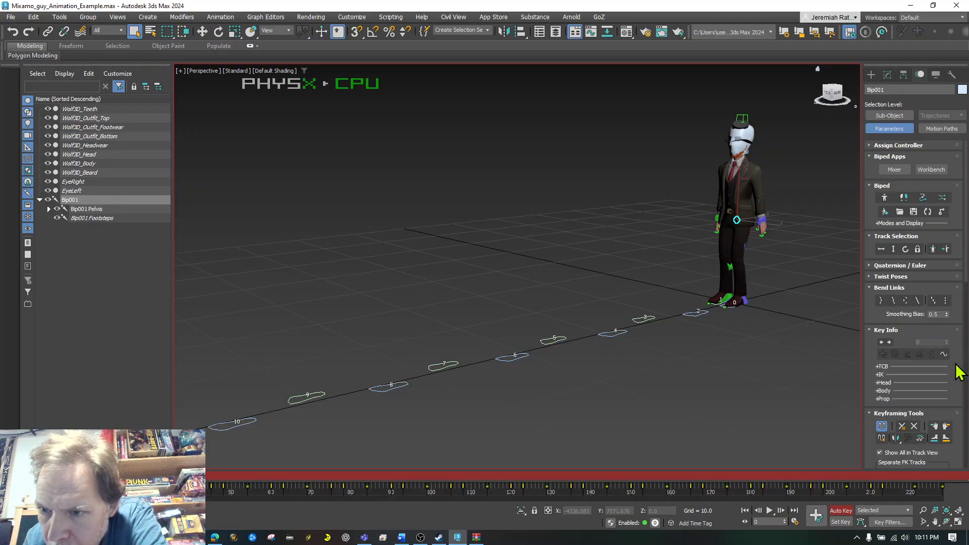
{"action": "scroll", "coordinate": [960, 373], "scroll_direction": "down", "scroll_amount": 2}
{"action": "left_click", "coordinate": [944, 324]}
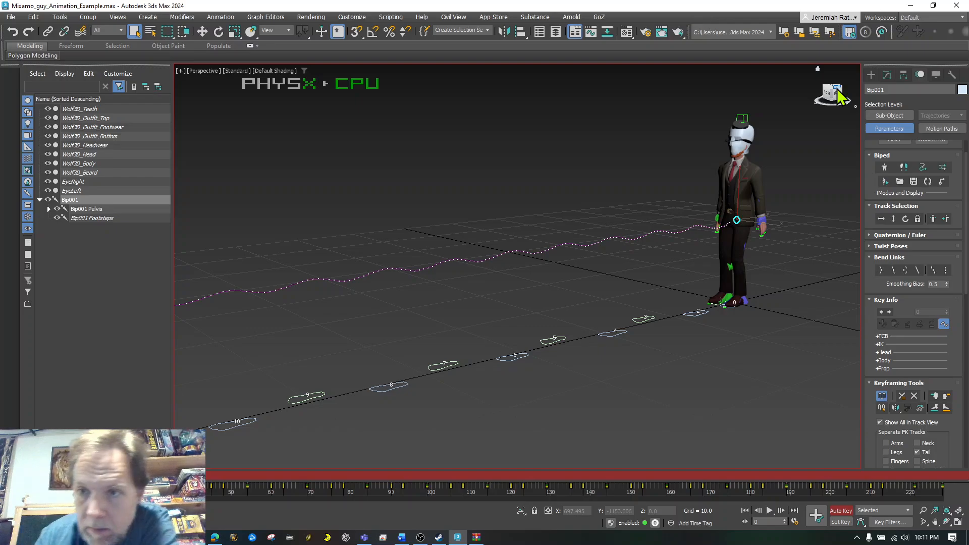
{"action": "mouse_move", "coordinate": [837, 90]}
{"action": "left_mouse_down"}
{"action": "mouse_move", "coordinate": [824, 85]}
{"action": "mouse_move", "coordinate": [837, 89]}
{"action": "left_mouse_up"}
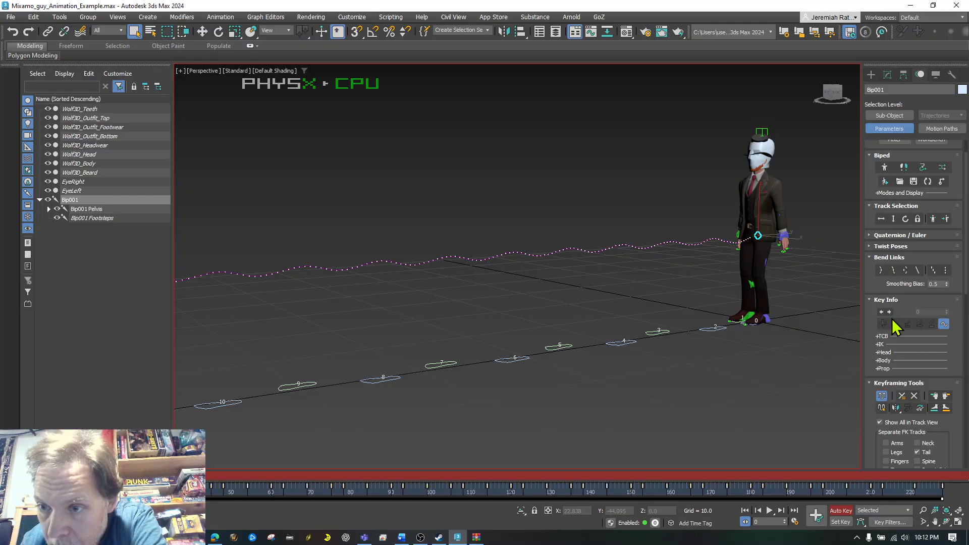
Examine Bip001's Keyframing Tools, the Biped Multiple Keys dialog, and the Layers, Motion Capture and Dynamics & Adaptation settings
{"action": "left_click_drag", "start_coordinate": [962, 362], "coordinate": [963, 258]}
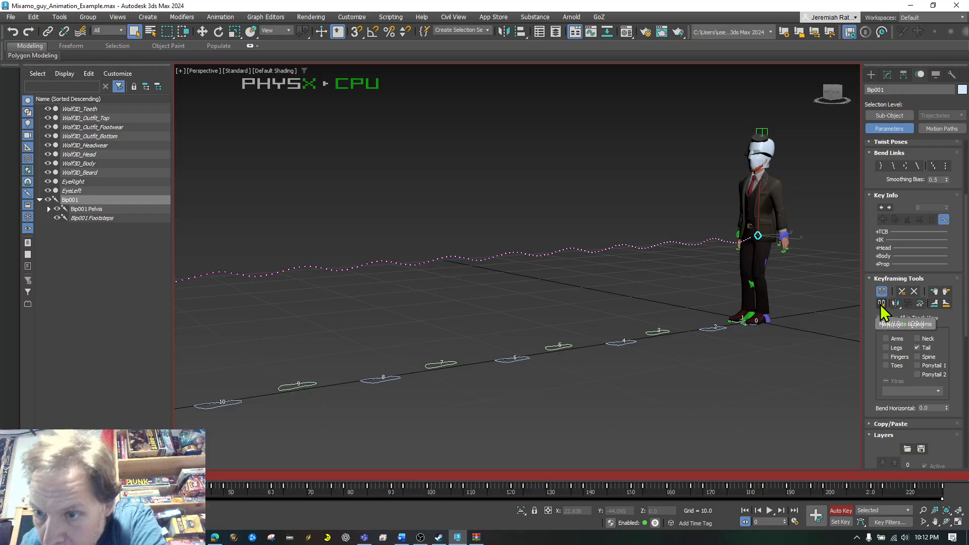
{"action": "left_click", "coordinate": [919, 304]}
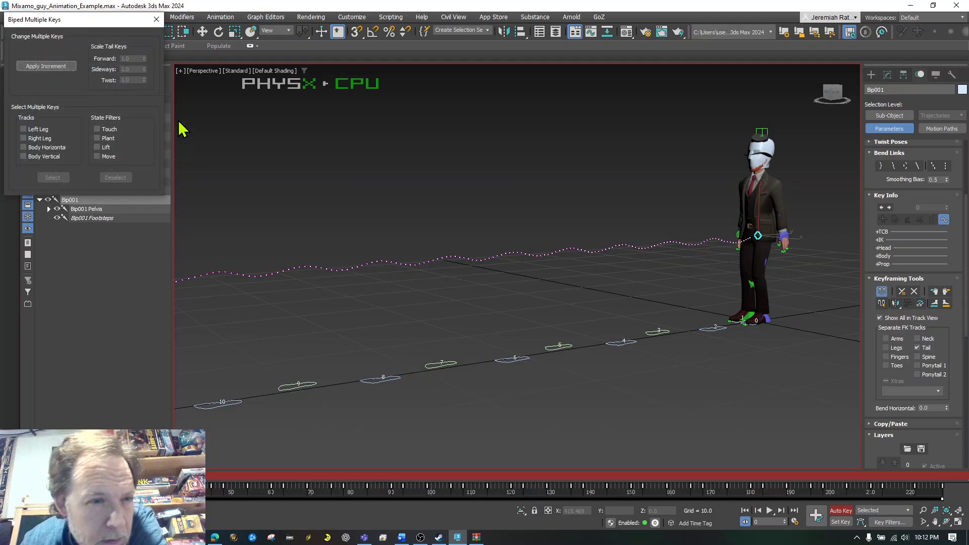
{"action": "left_click", "coordinate": [156, 19]}
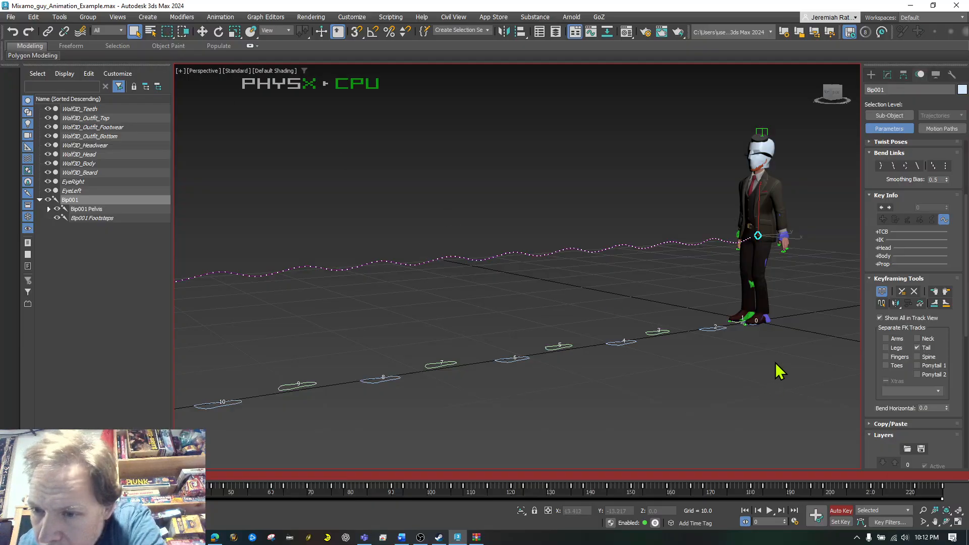
{"action": "left_click_drag", "start_coordinate": [959, 379], "coordinate": [953, 322]}
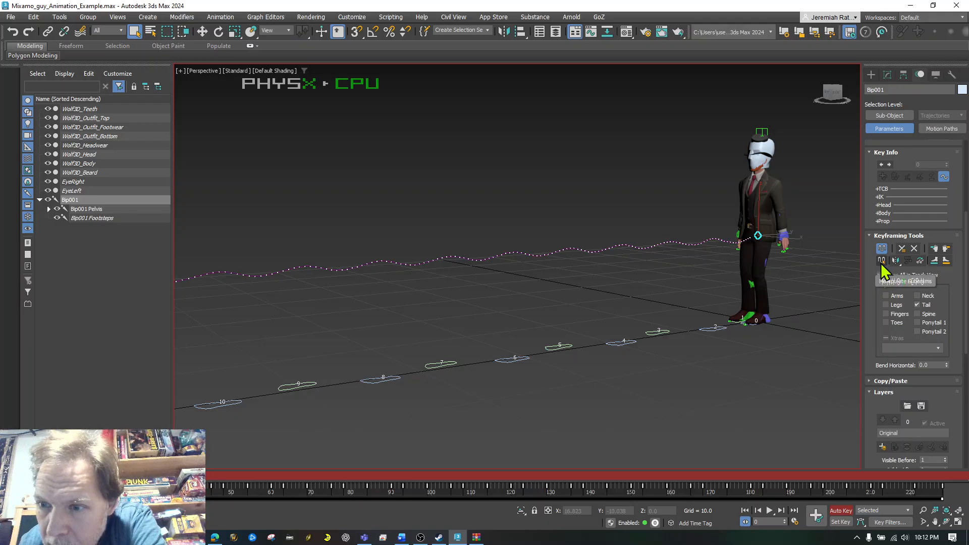
{"action": "scroll", "coordinate": [881, 263], "scroll_direction": "up", "scroll_amount": 5}
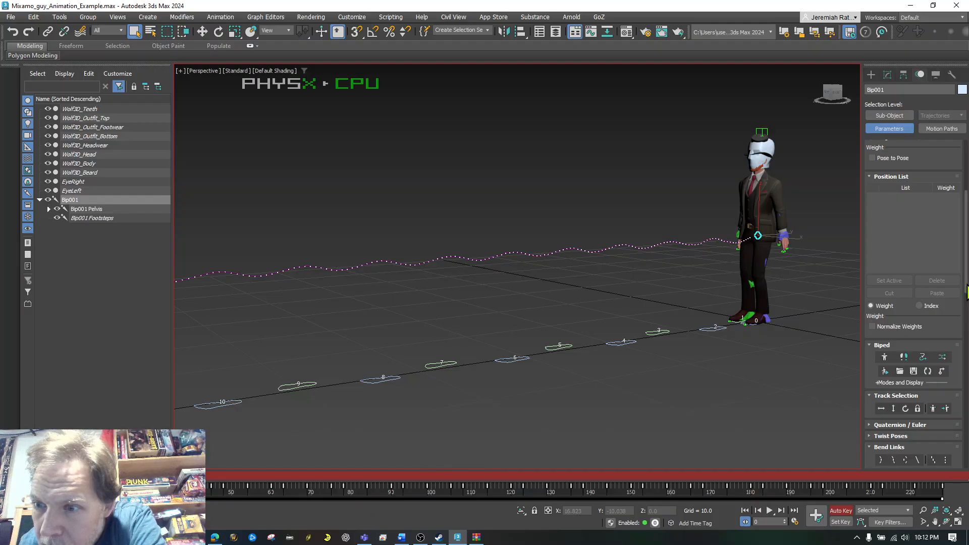
{"action": "scroll", "coordinate": [966, 292], "scroll_direction": "up", "scroll_amount": 3}
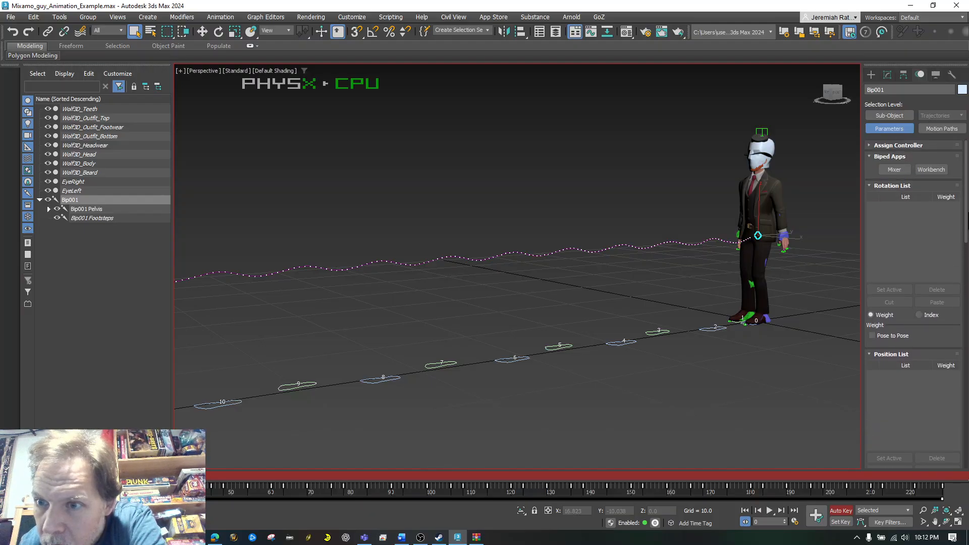
{"action": "scroll", "coordinate": [966, 194], "scroll_direction": "down", "scroll_amount": 8}
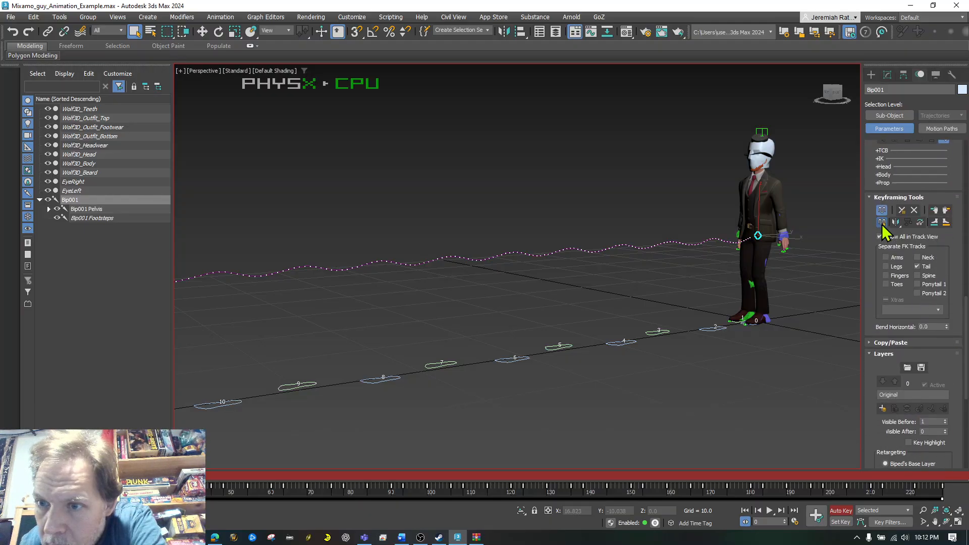
{"action": "scroll", "coordinate": [880, 227], "scroll_direction": "down", "scroll_amount": 4}
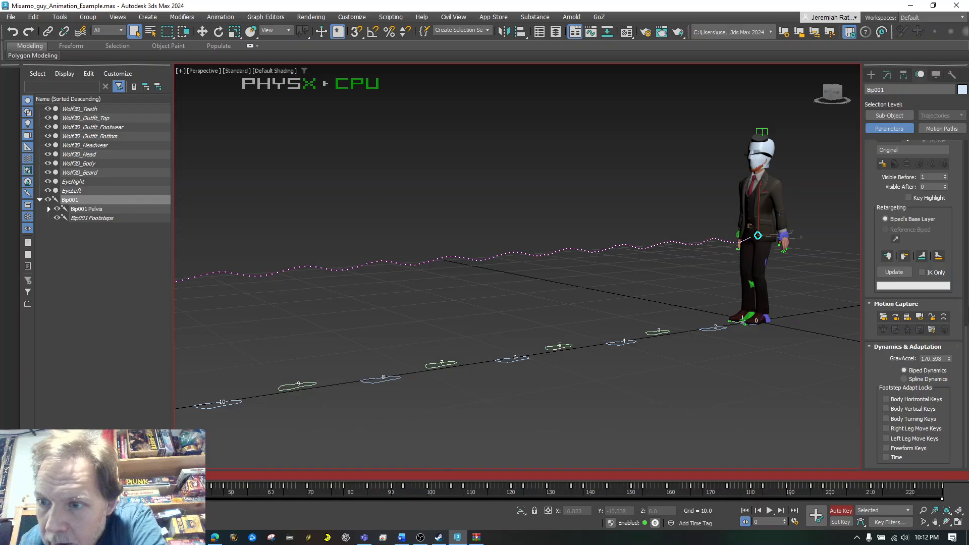
{"action": "scroll", "coordinate": [965, 268], "scroll_direction": "up", "scroll_amount": 4}
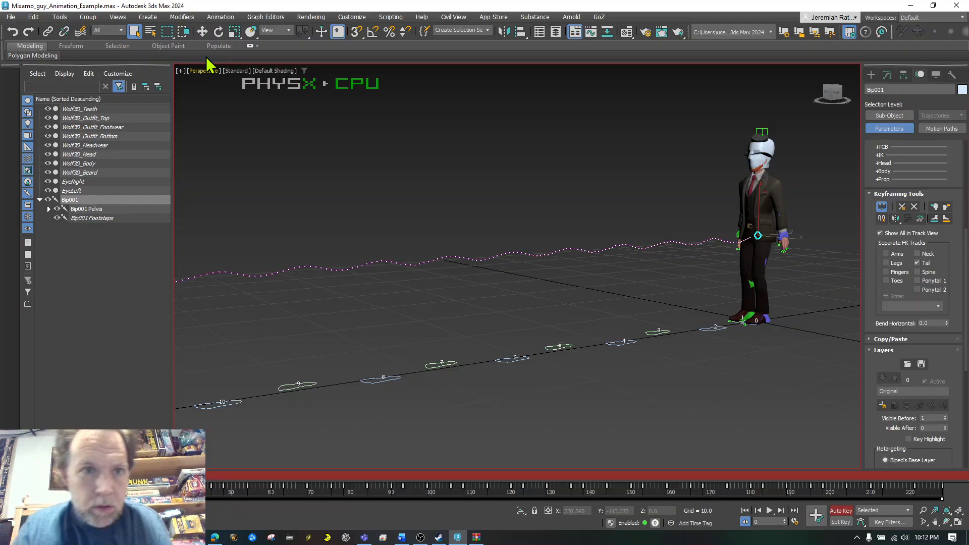
Adjust Bip001's height at frame 0 with the Move tool, comparing it against the following keys and leaving it at about Z 9.28
{"action": "left_click", "coordinate": [202, 31]}
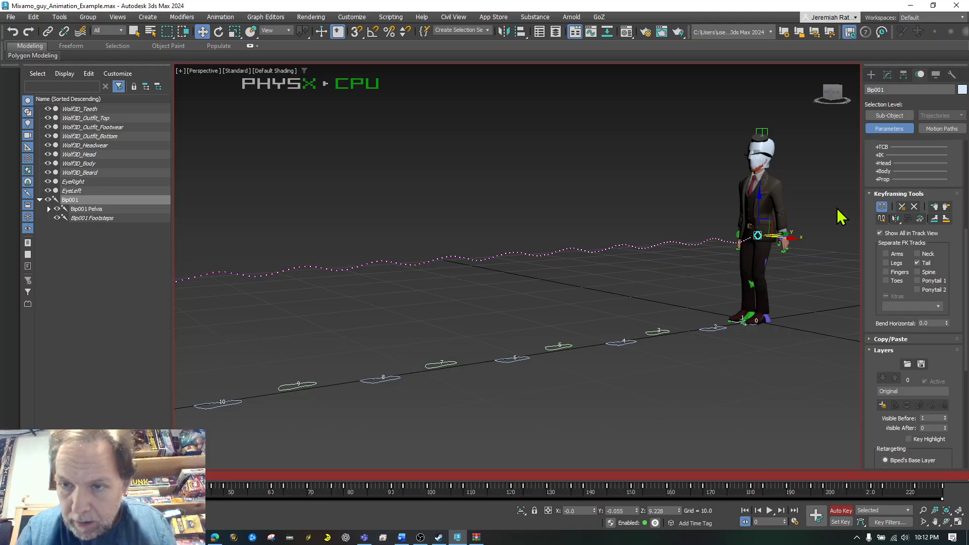
{"action": "left_click_drag", "start_coordinate": [761, 197], "coordinate": [761, 201]}
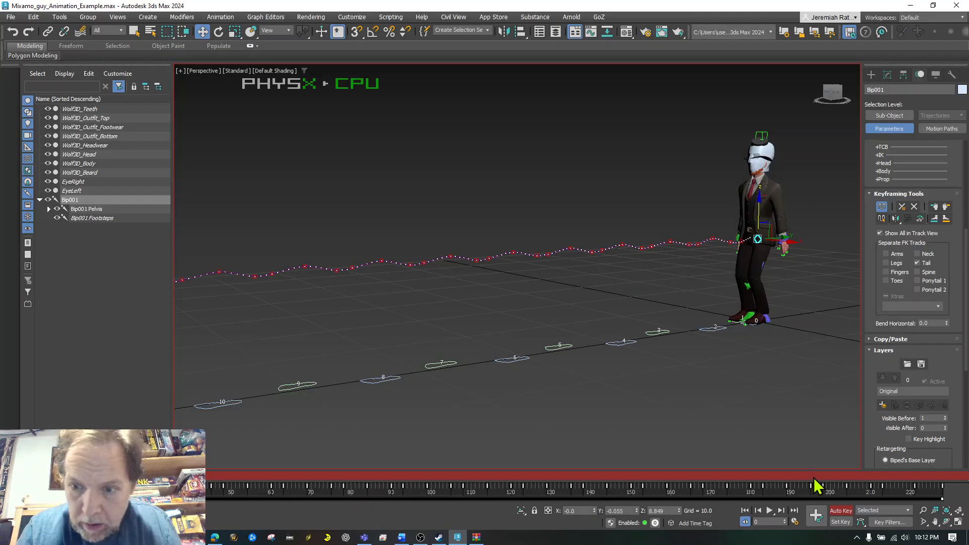
{"action": "left_click", "coordinate": [781, 511]}
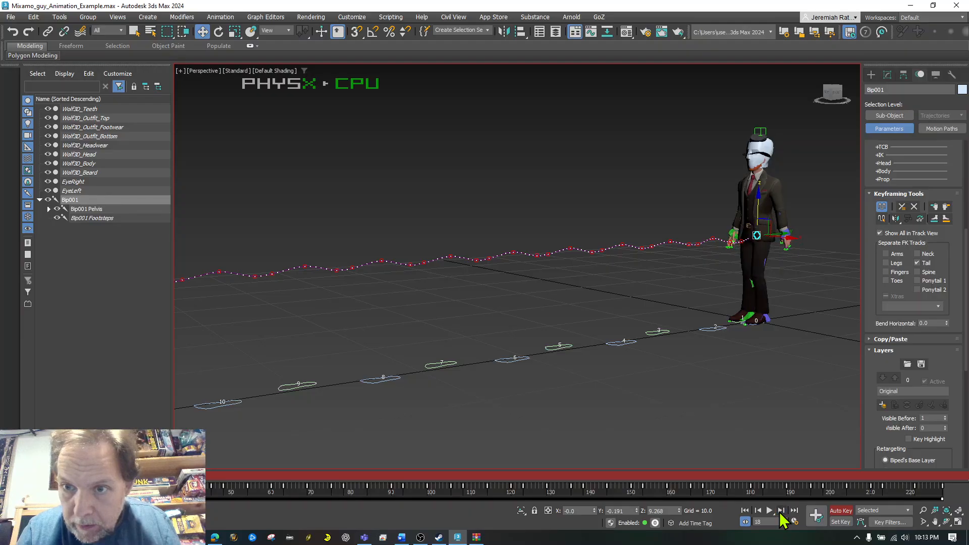
{"action": "left_click", "coordinate": [781, 511]}
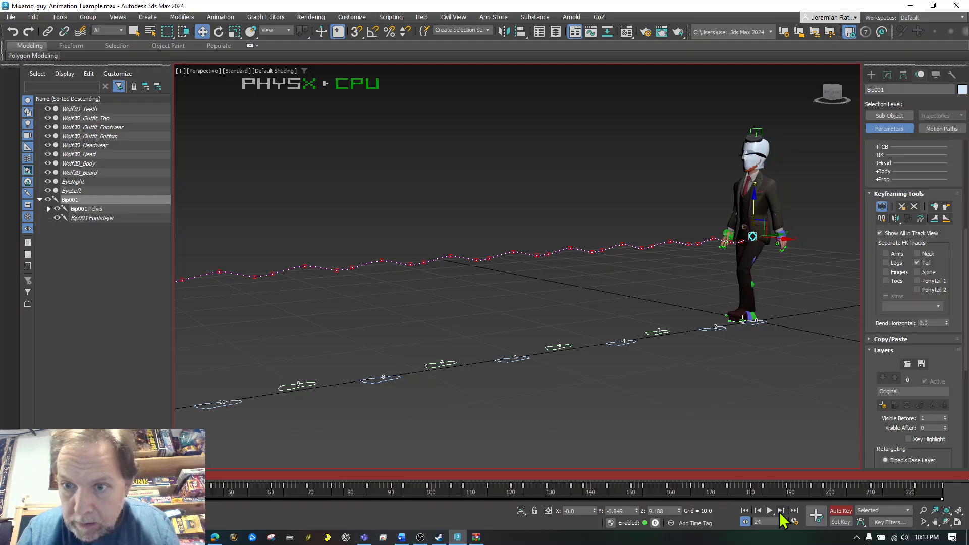
{"action": "left_click", "coordinate": [781, 511]}
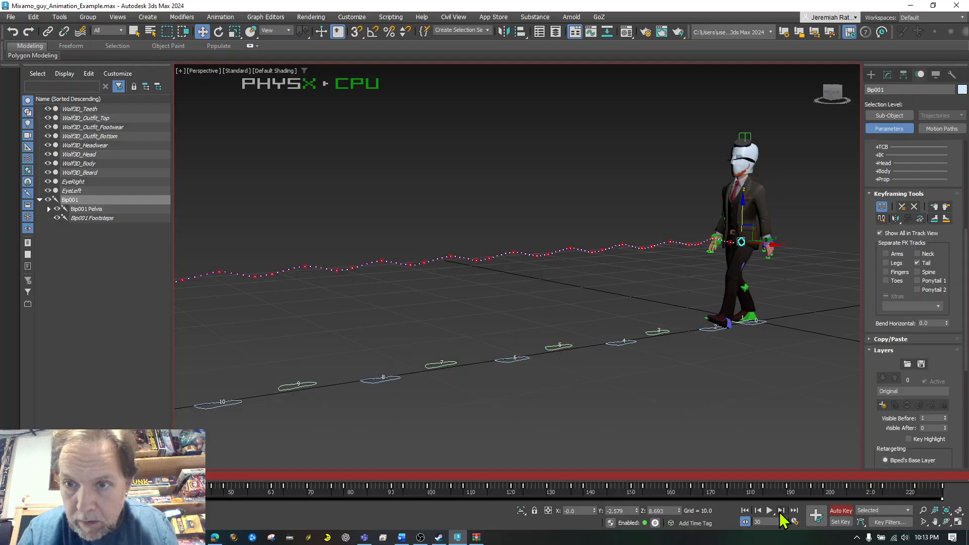
{"action": "left_click", "coordinate": [758, 511]}
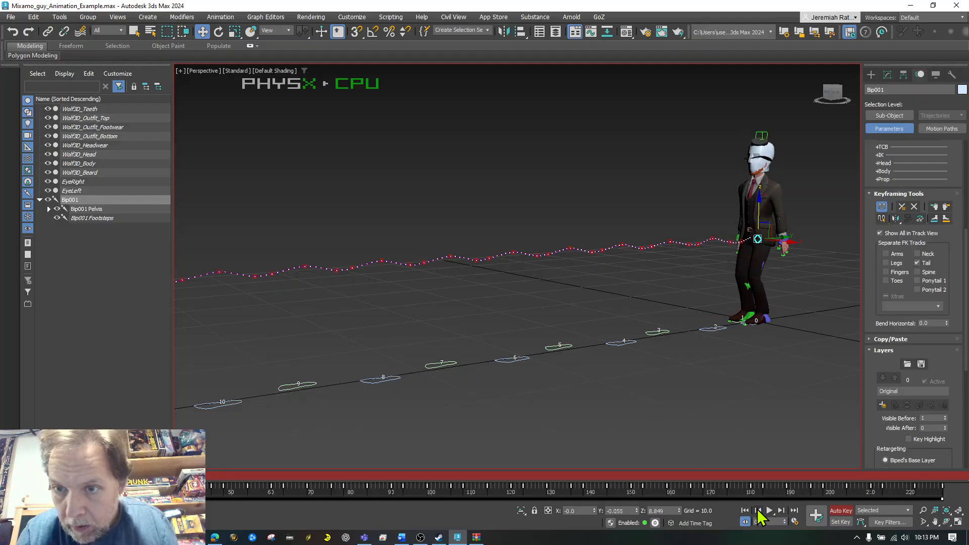
{"action": "mouse_move", "coordinate": [761, 211]}
{"action": "left_mouse_down"}
{"action": "mouse_move", "coordinate": [764, 240]}
{"action": "mouse_move", "coordinate": [760, 204]}
{"action": "left_mouse_up"}
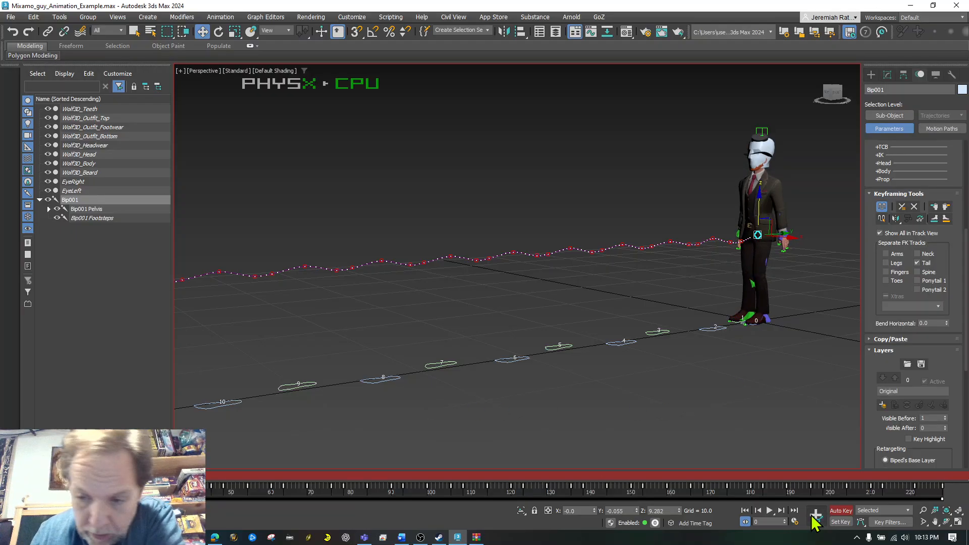
Go to Bip001's key at frame 30 and lower it vertically to about Z 8.43
{"action": "left_click", "coordinate": [781, 511]}
{"action": "left_click", "coordinate": [781, 511]}
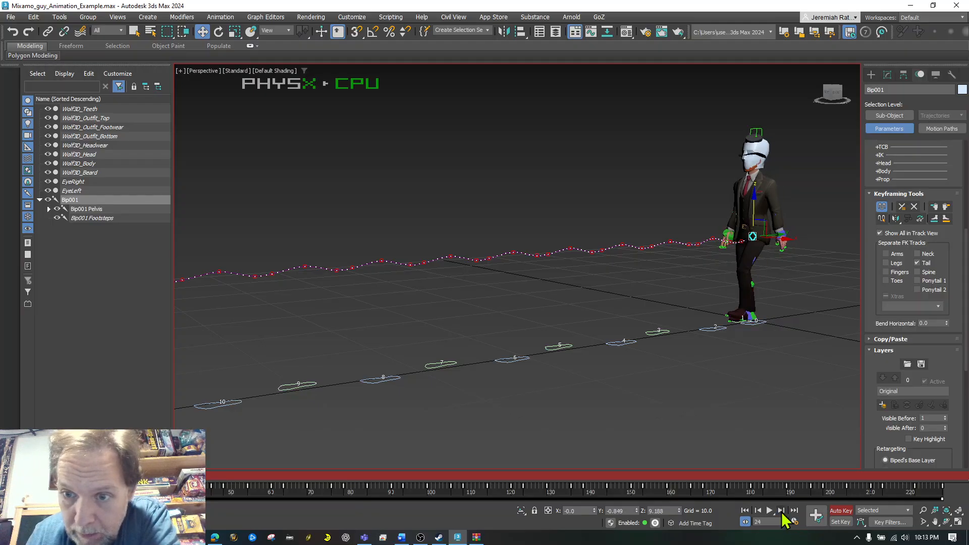
{"action": "left_click", "coordinate": [781, 511]}
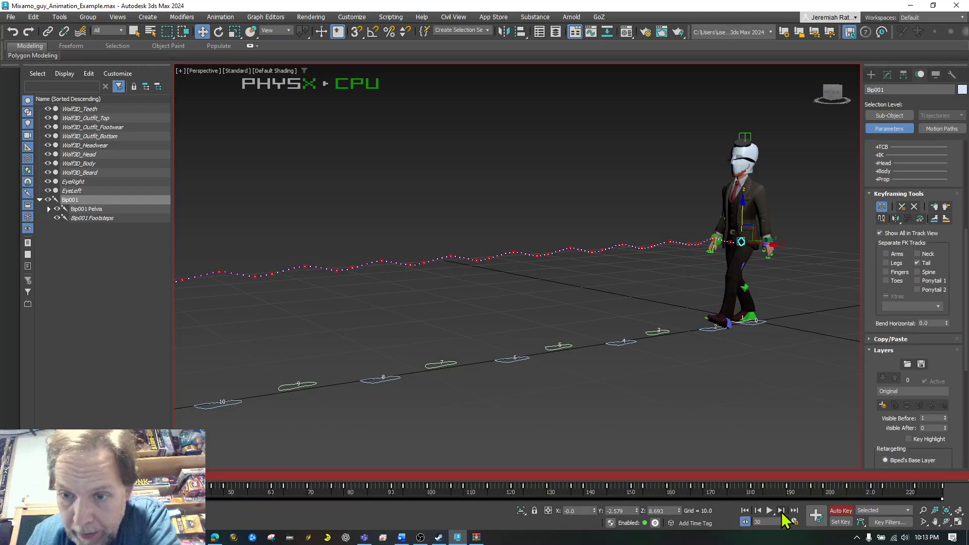
{"action": "left_click", "coordinate": [781, 511]}
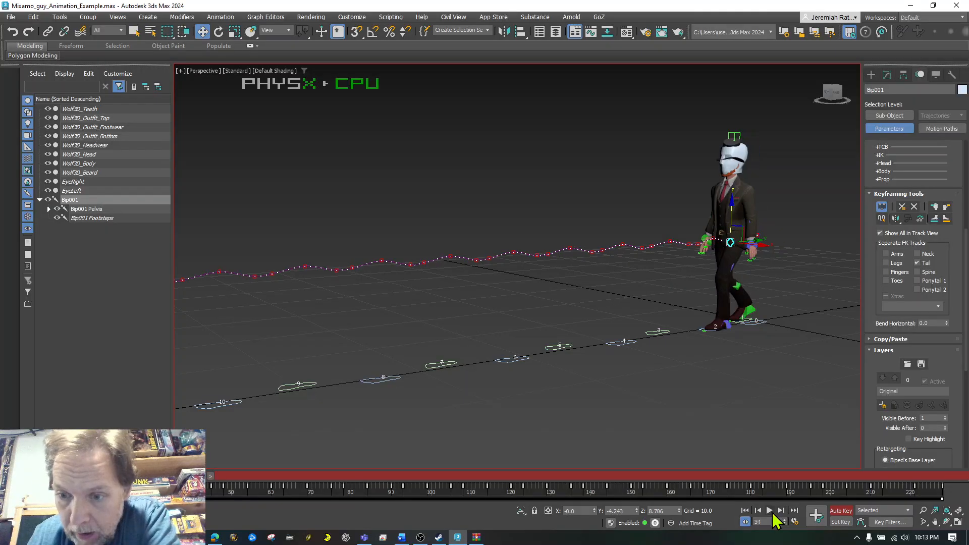
{"action": "left_click", "coordinate": [758, 511]}
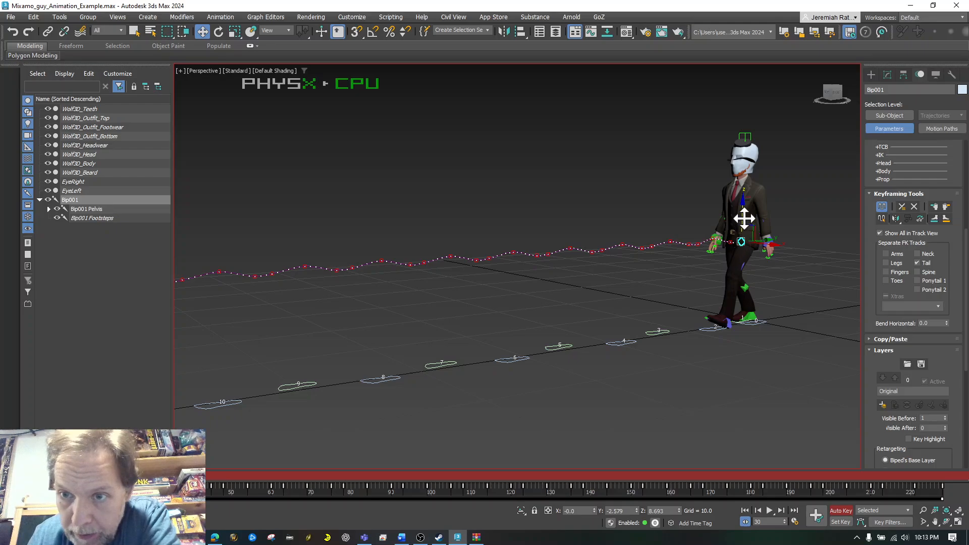
{"action": "left_click_drag", "start_coordinate": [744, 217], "coordinate": [745, 219]}
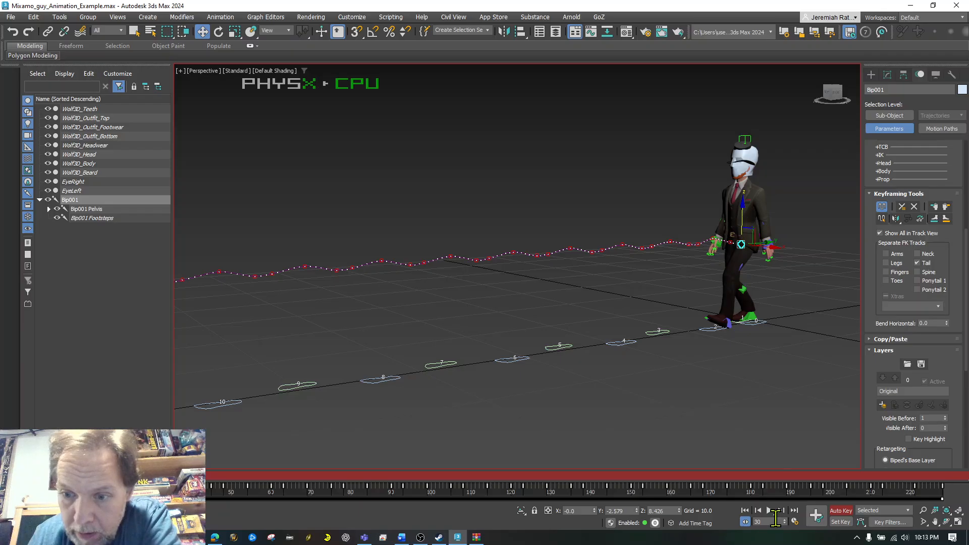
Advance to Bip001's key at frame 45 and lower it vertically to about Z 8.33
{"action": "left_click", "coordinate": [781, 510]}
{"action": "left_click", "coordinate": [781, 511]}
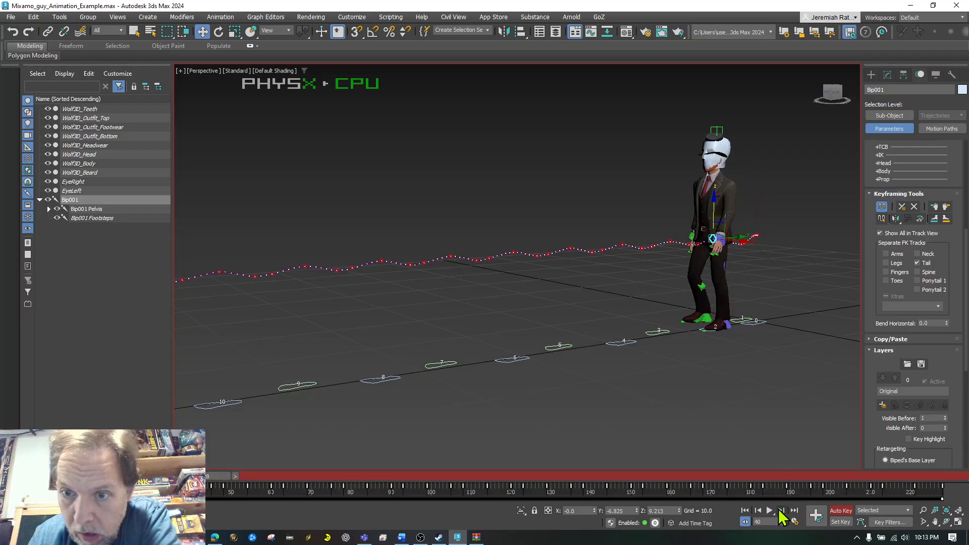
{"action": "left_click", "coordinate": [781, 511]}
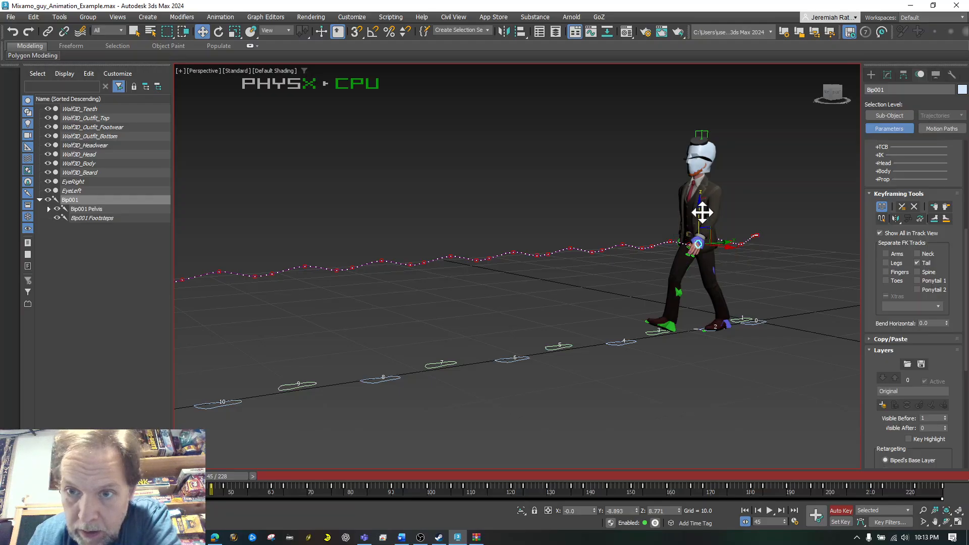
{"action": "left_click_drag", "start_coordinate": [697, 209], "coordinate": [697, 217]}
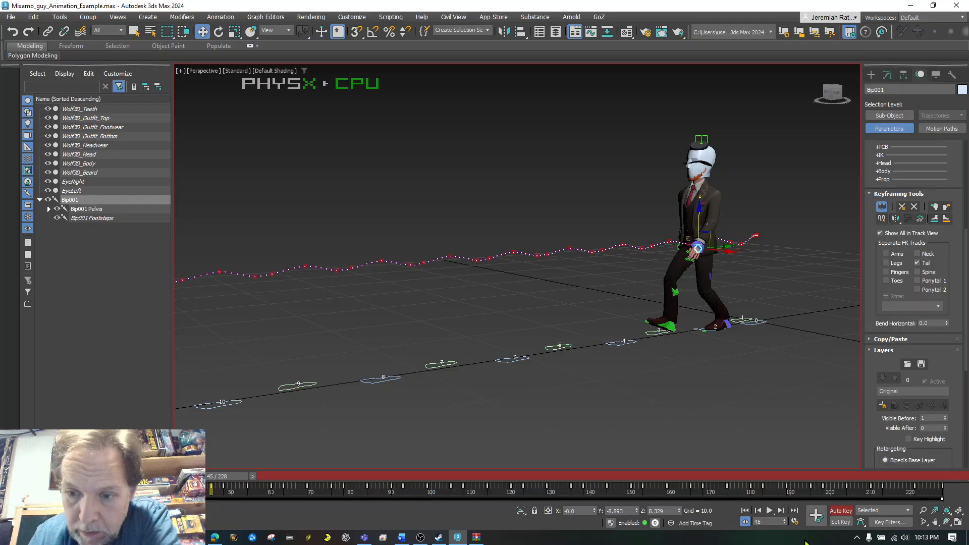
Lower Bip001 to about Z 8.53 at frame 60 and to about Z 8.73 at frame 75
{"action": "left_click", "coordinate": [781, 511]}
{"action": "left_click", "coordinate": [781, 511]}
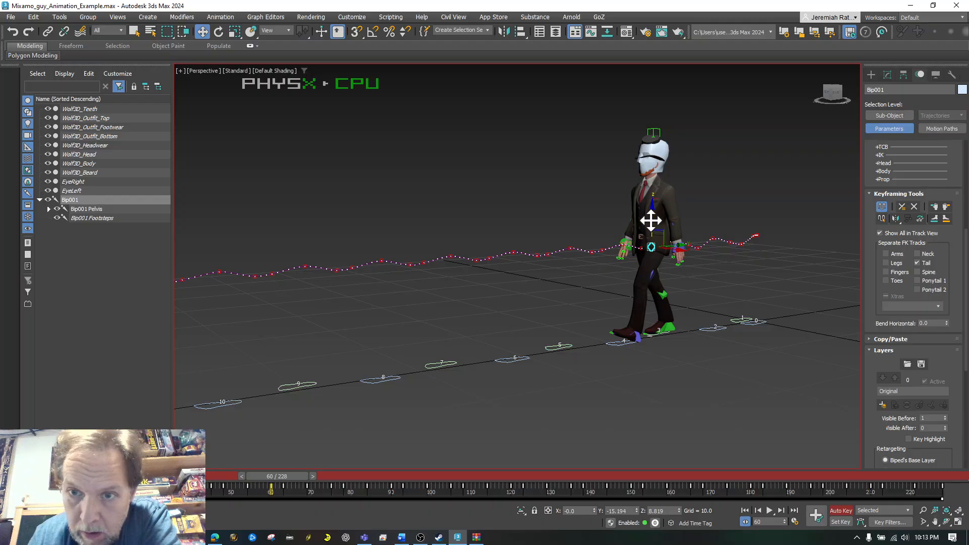
{"action": "left_click_drag", "start_coordinate": [649, 221], "coordinate": [650, 219]}
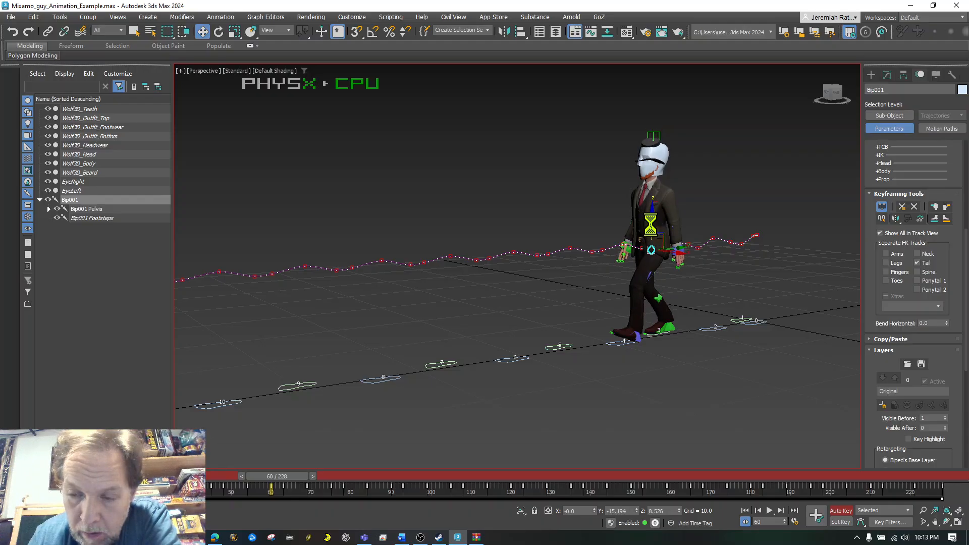
{"action": "left_click", "coordinate": [782, 511]}
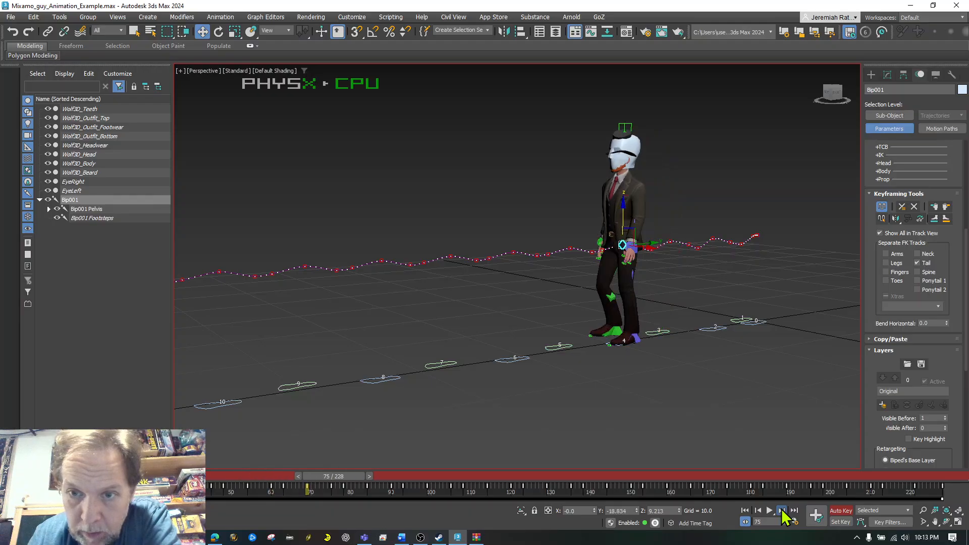
{"action": "left_click_drag", "start_coordinate": [598, 221], "coordinate": [598, 222]}
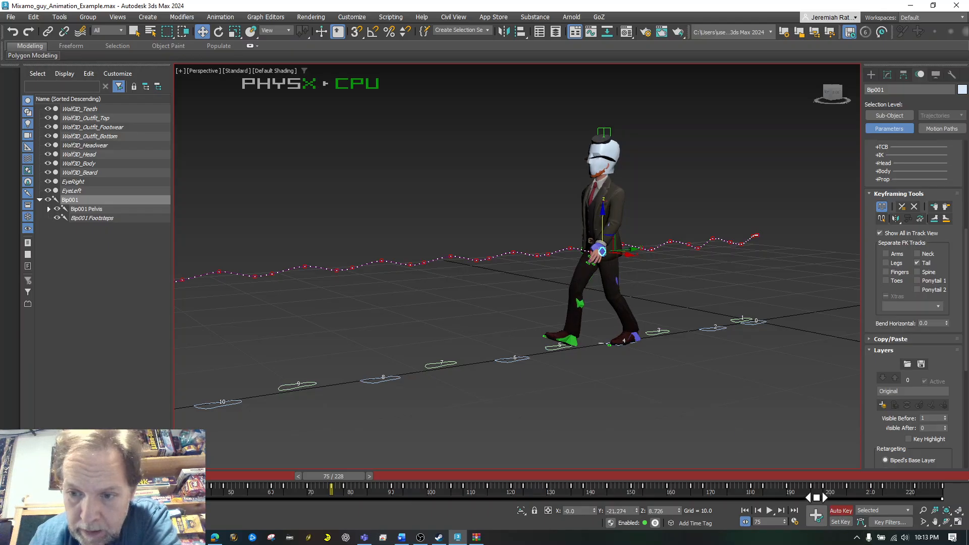
Advance to Bip001's key at frame 90 and lower it vertically to about Z 8.74
{"action": "left_click", "coordinate": [781, 511]}
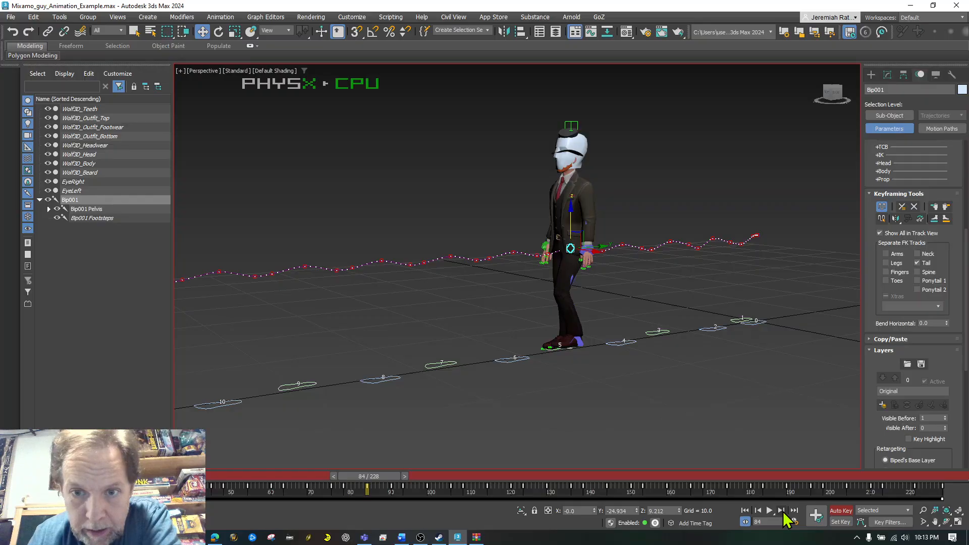
{"action": "left_click", "coordinate": [782, 511]}
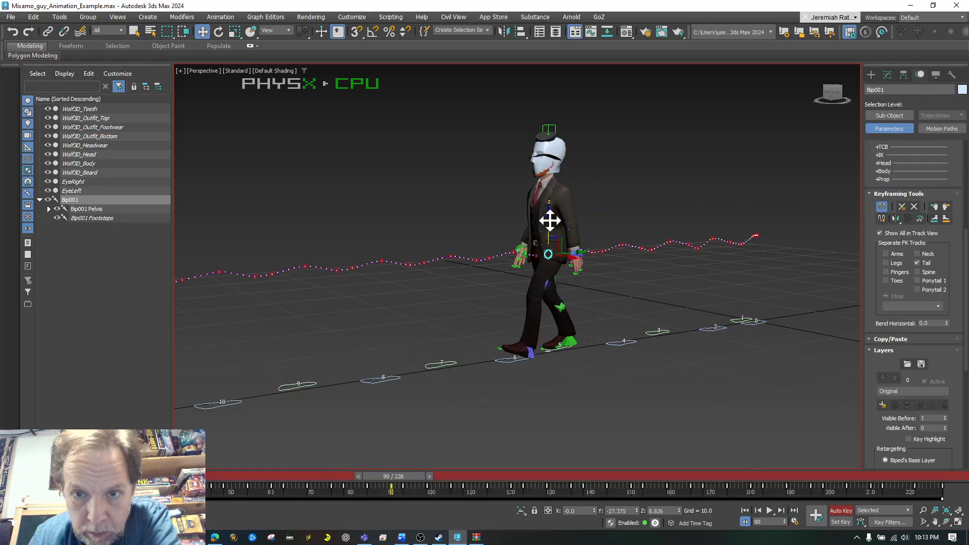
{"action": "left_click_drag", "start_coordinate": [551, 220], "coordinate": [549, 221]}
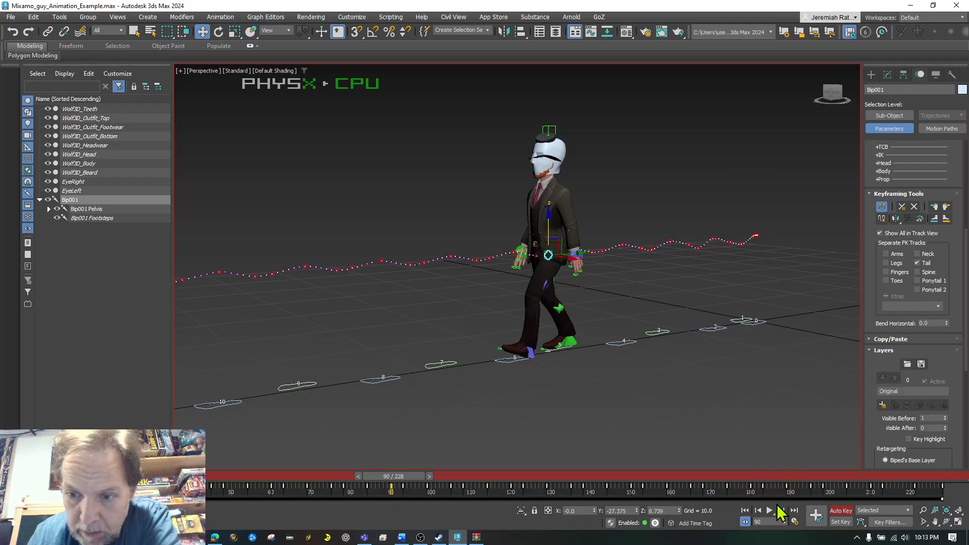
Go to Bip001's key at frame 105 and lower it vertically to about Z 8.63
{"action": "left_click", "coordinate": [782, 511]}
{"action": "left_click", "coordinate": [782, 511]}
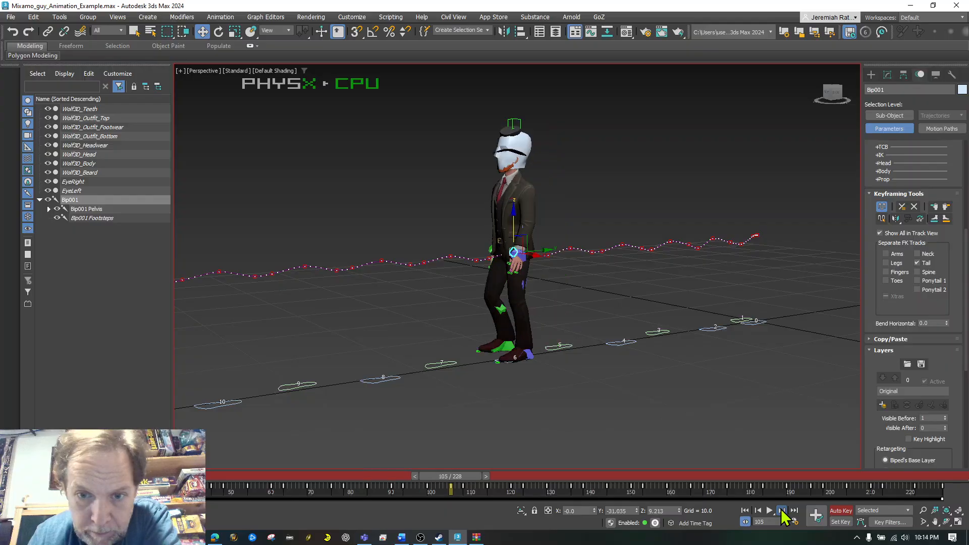
{"action": "left_click", "coordinate": [782, 511]}
{"action": "left_click", "coordinate": [782, 511]}
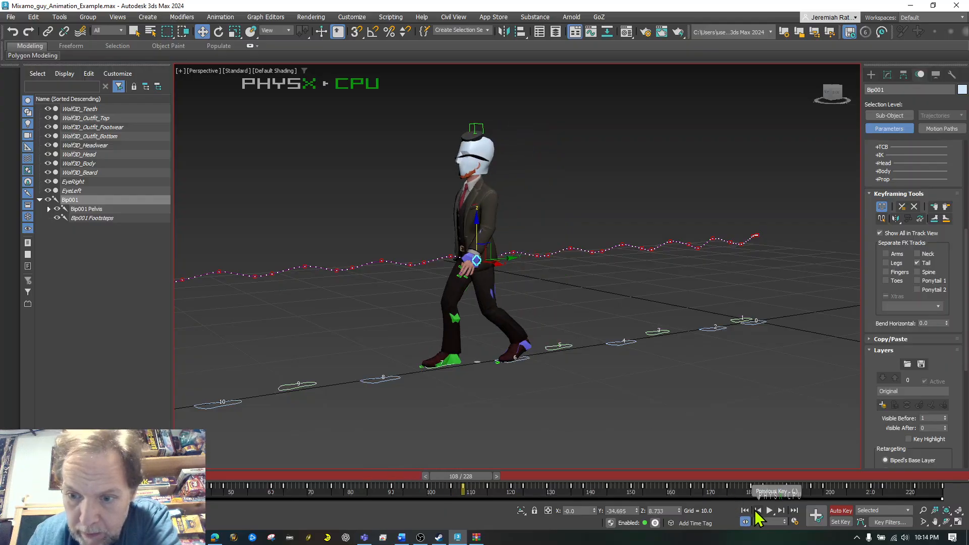
{"action": "left_click", "coordinate": [759, 511]}
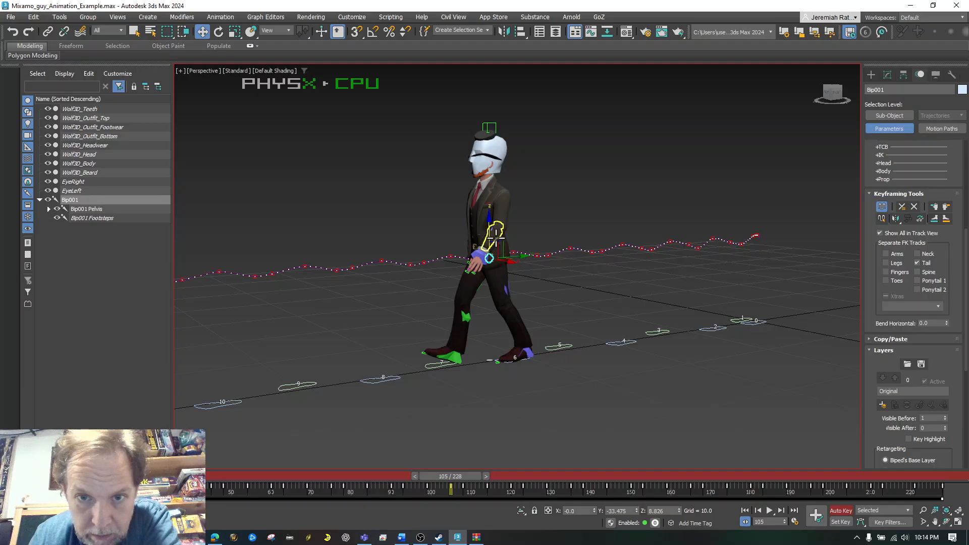
{"action": "left_click_drag", "start_coordinate": [490, 235], "coordinate": [490, 240]}
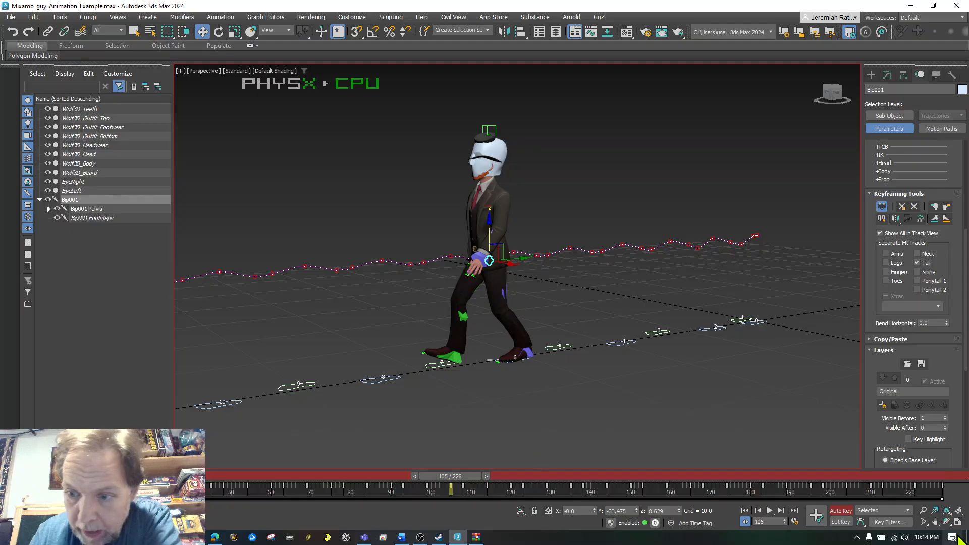
Play back and scrub the walk from a front three-quarter view to examine the body's exaggerated up-and-down motion
{"action": "left_click", "coordinate": [947, 522]}
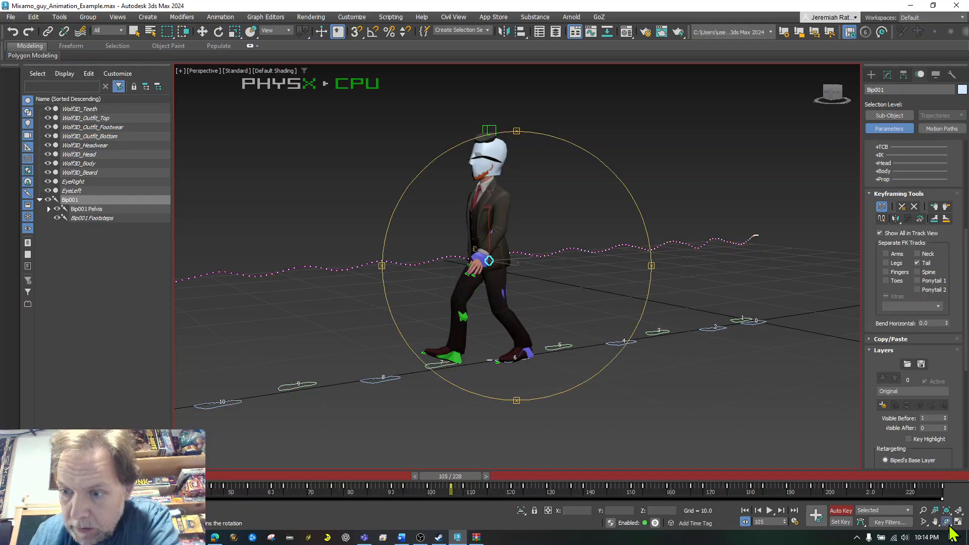
{"action": "left_click_drag", "start_coordinate": [505, 244], "coordinate": [541, 244]}
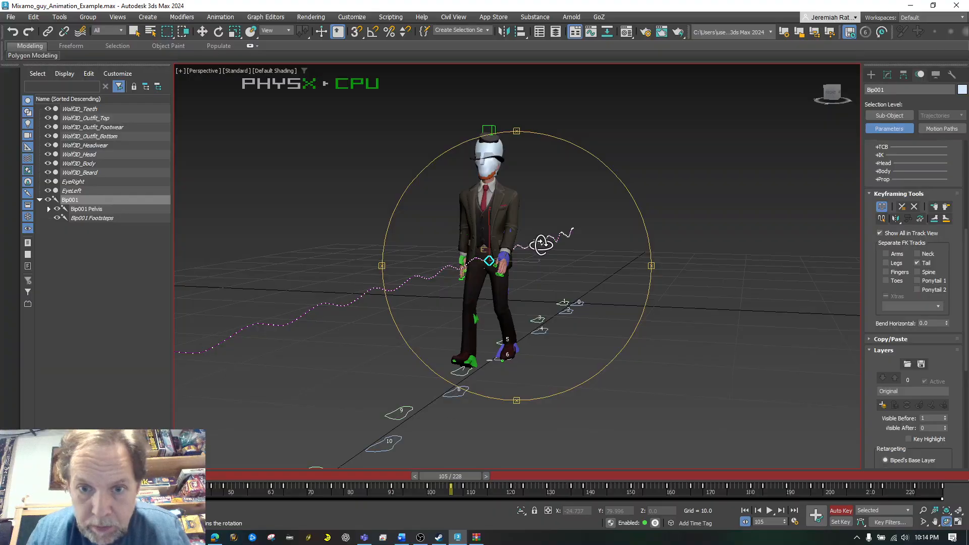
{"action": "right_click", "coordinate": [541, 245]}
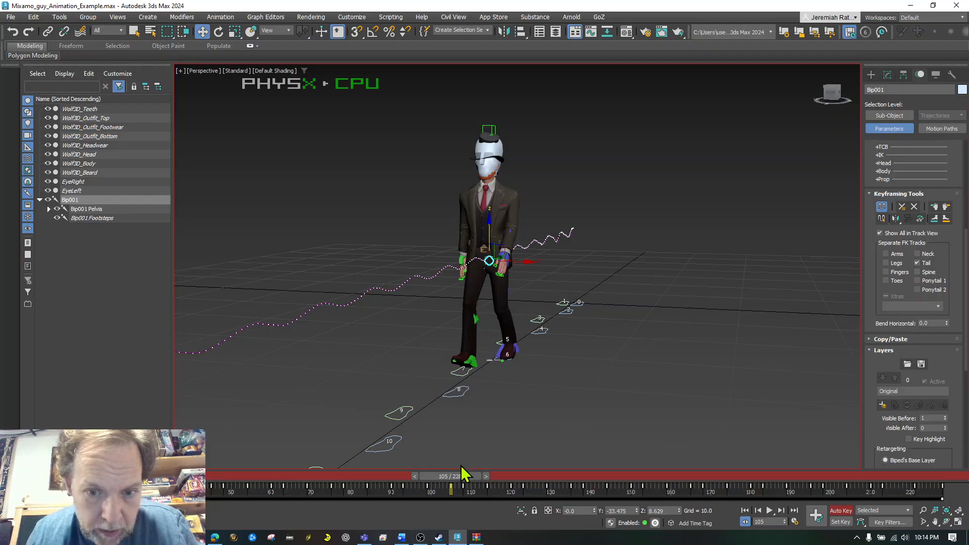
{"action": "left_click_drag", "start_coordinate": [464, 489], "coordinate": [100, 469]}
{"action": "left_click", "coordinate": [772, 511]}
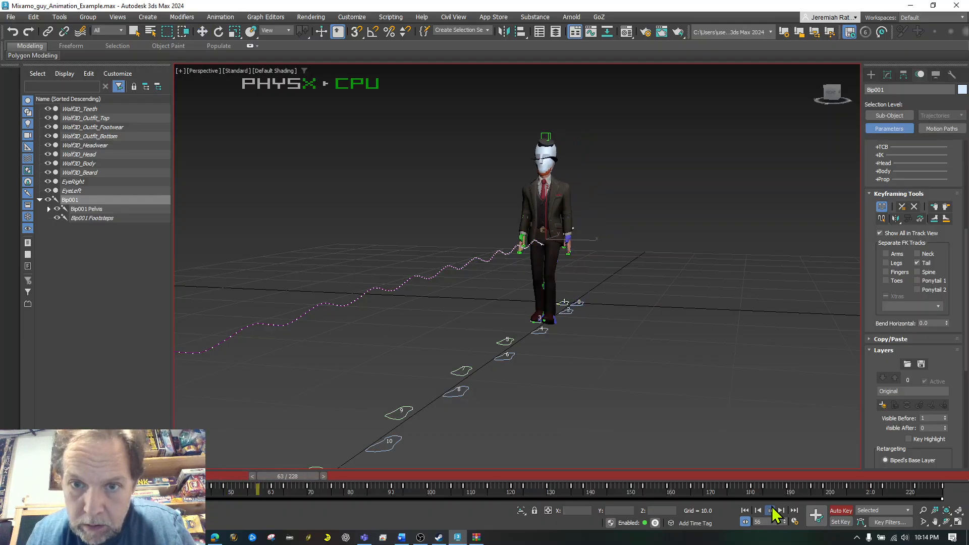
{"action": "left_click", "coordinate": [773, 511]}
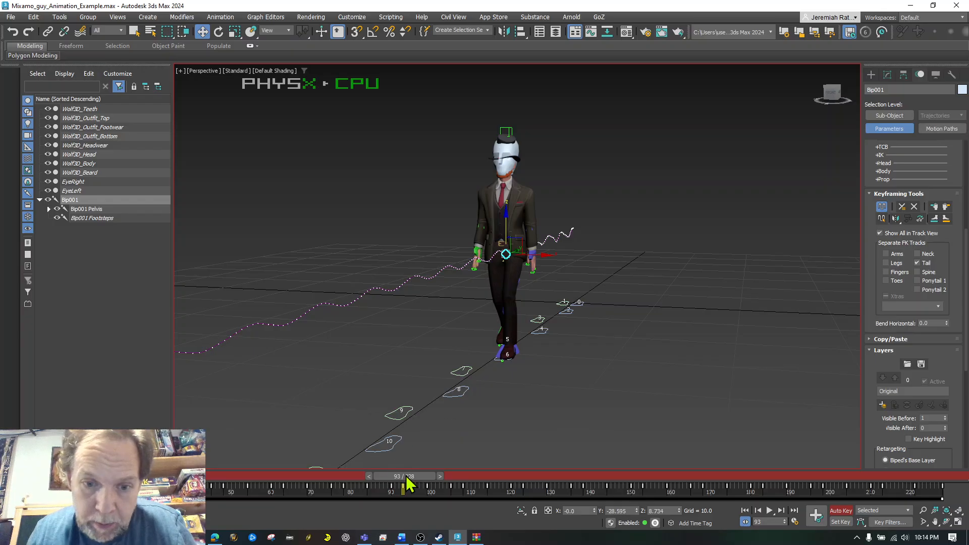
{"action": "left_click_drag", "start_coordinate": [408, 484], "coordinate": [7, 411]}
{"action": "key", "text": "w"}
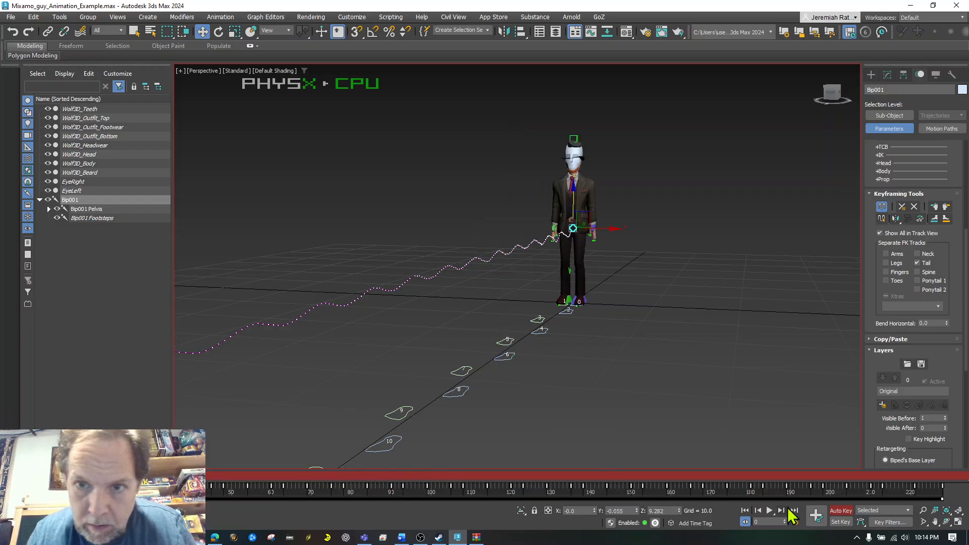
{"action": "left_click", "coordinate": [769, 511]}
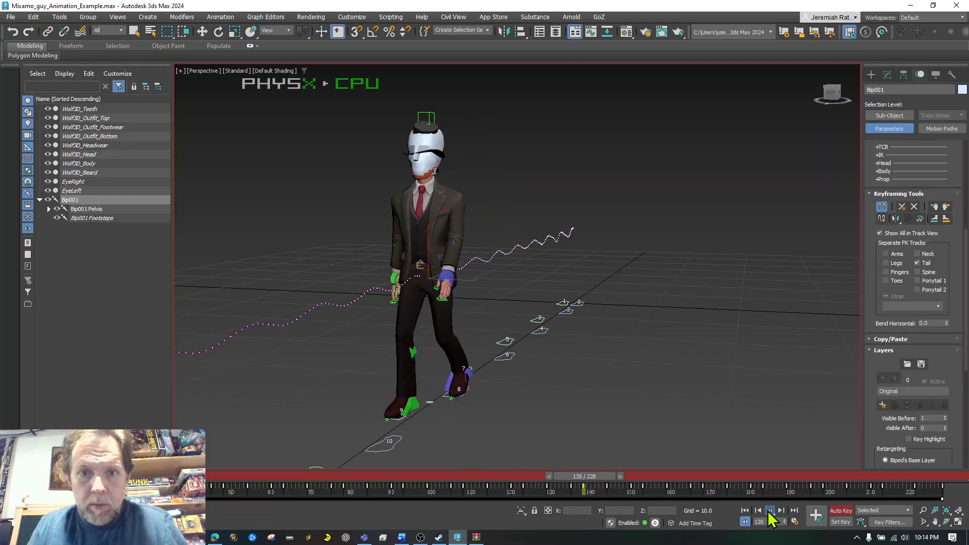
{"action": "left_click", "coordinate": [769, 511]}
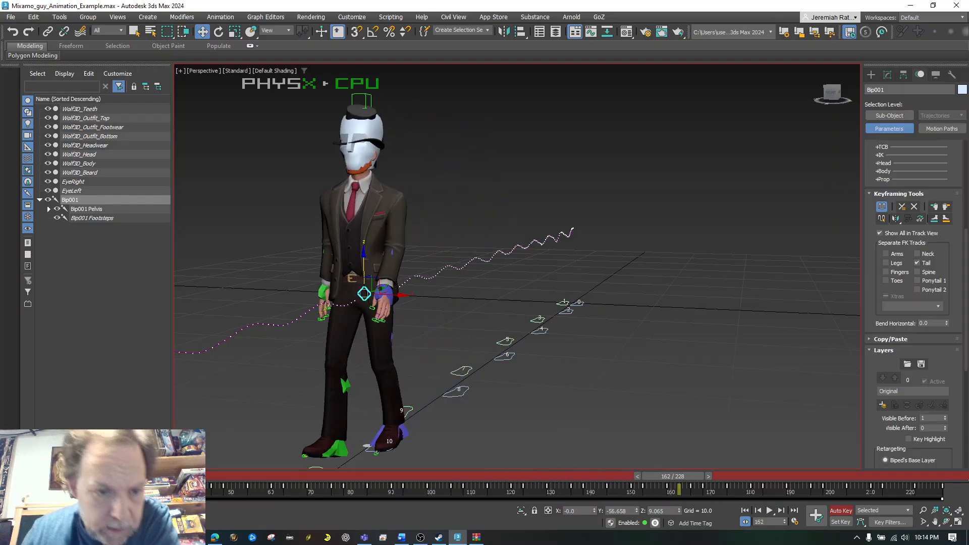
{"action": "left_click_drag", "start_coordinate": [677, 477], "coordinate": [133, 479]}
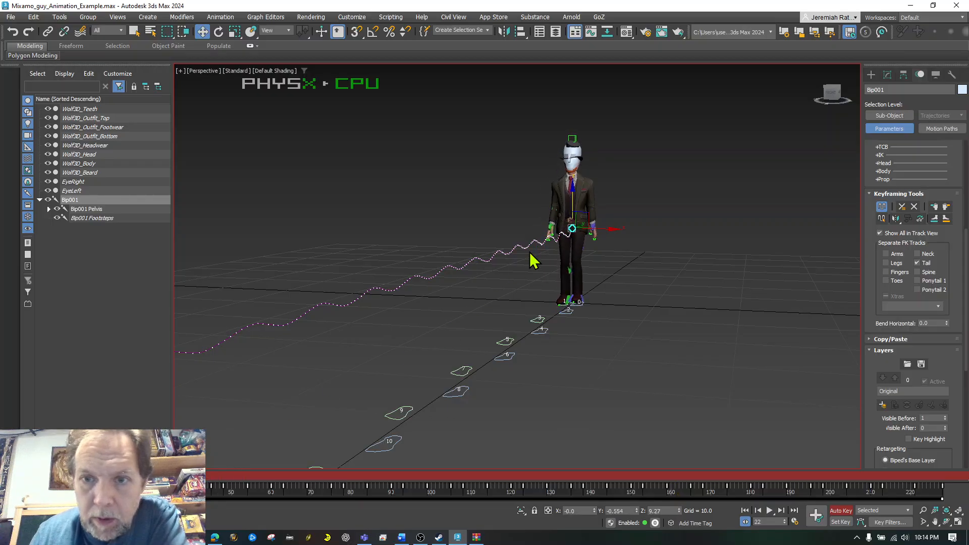
Select the left upper arm and scrub through the first strides to examine its swing from the front and side
{"action": "left_click", "coordinate": [947, 522]}
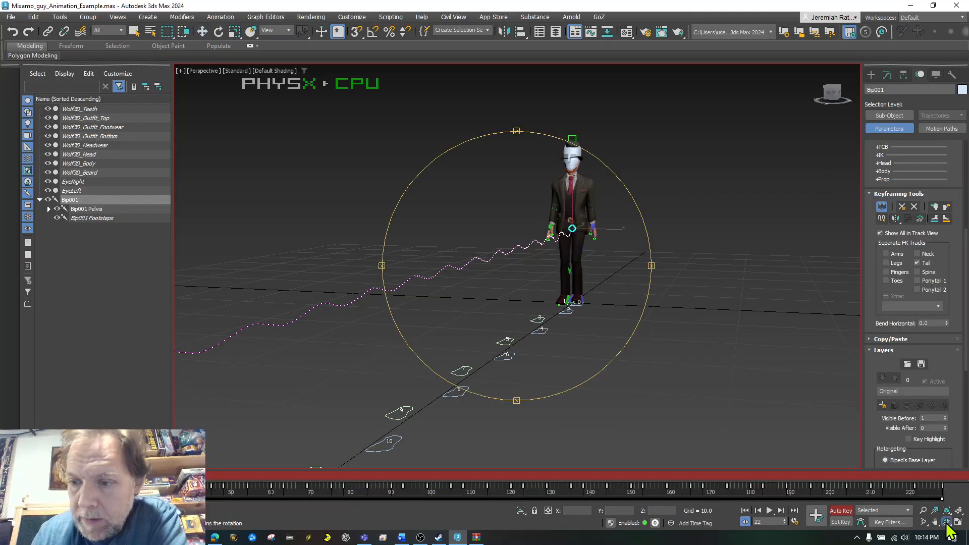
{"action": "mouse_move", "coordinate": [444, 217]}
{"action": "left_mouse_down"}
{"action": "mouse_move", "coordinate": [455, 212]}
{"action": "mouse_move", "coordinate": [450, 219]}
{"action": "left_mouse_up"}
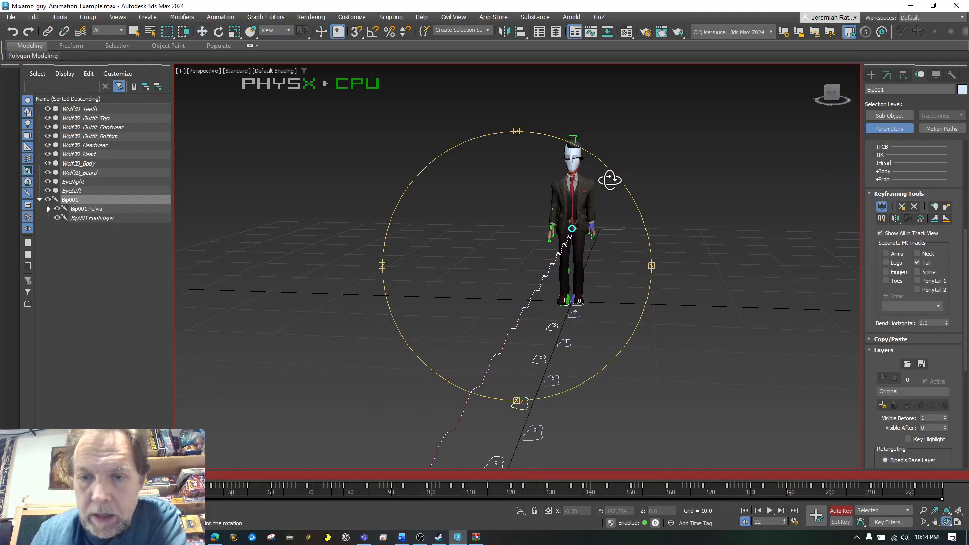
{"action": "left_click_drag", "start_coordinate": [610, 180], "coordinate": [605, 181]}
{"action": "left_click_drag", "start_coordinate": [562, 243], "coordinate": [562, 245]}
{"action": "key", "text": "w"}
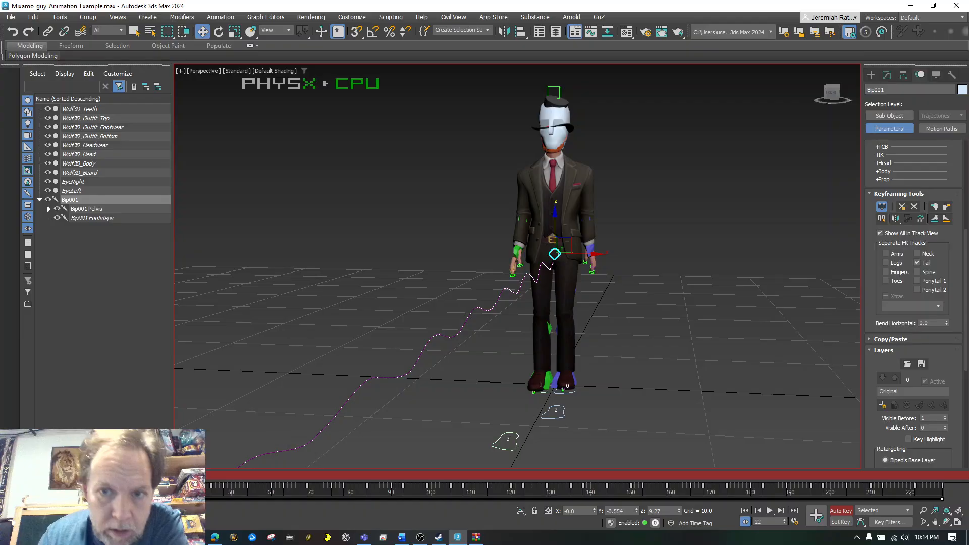
{"action": "left_click_drag", "start_coordinate": [119, 475], "coordinate": [103, 475]}
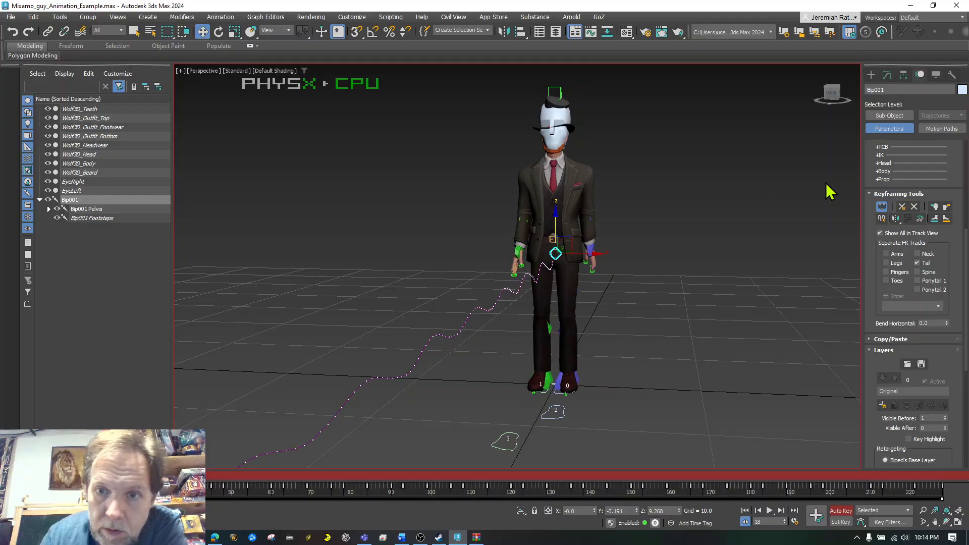
{"action": "left_click", "coordinate": [584, 194]}
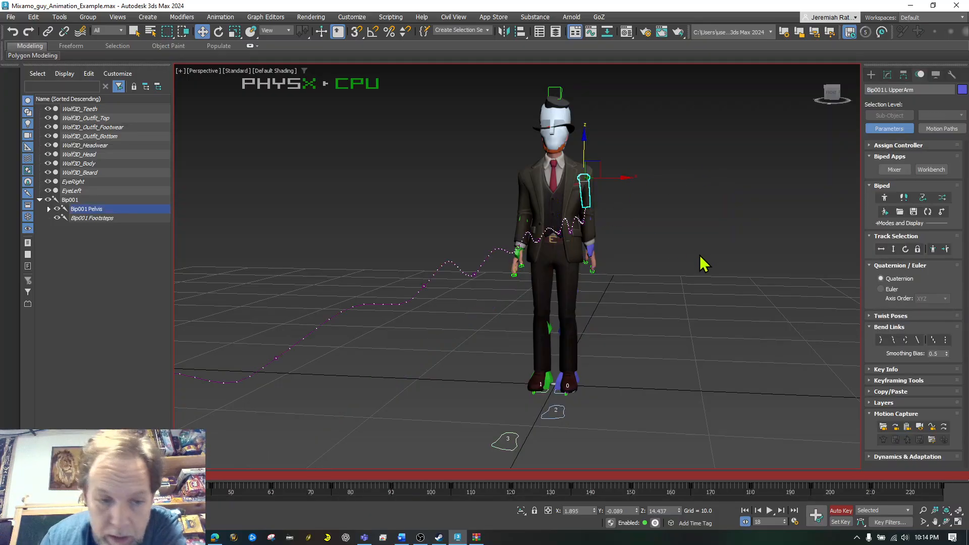
{"action": "left_click_drag", "start_coordinate": [132, 476], "coordinate": [177, 485]}
{"action": "left_click_drag", "start_coordinate": [147, 476], "coordinate": [151, 476]}
{"action": "key", "text": "w"}
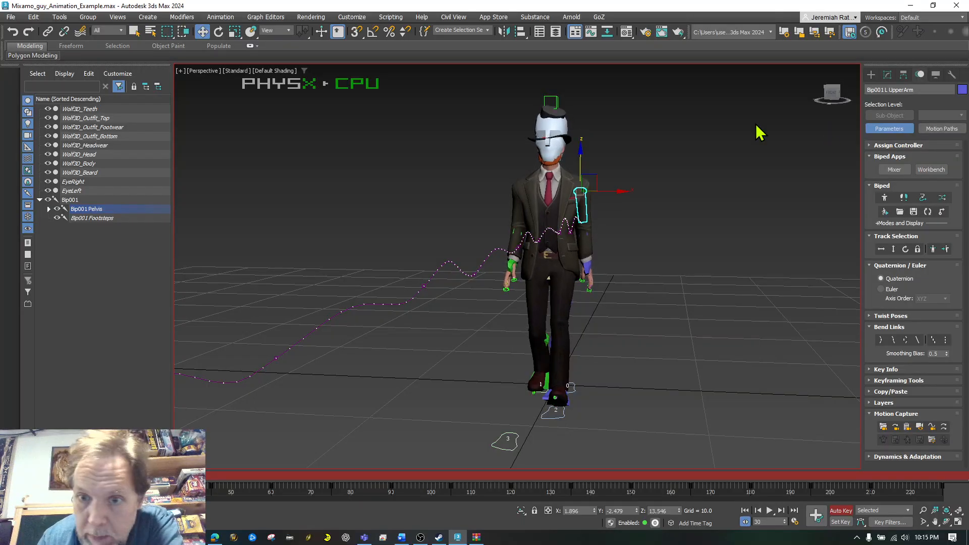
{"action": "left_click_drag", "start_coordinate": [832, 100], "coordinate": [810, 101]}
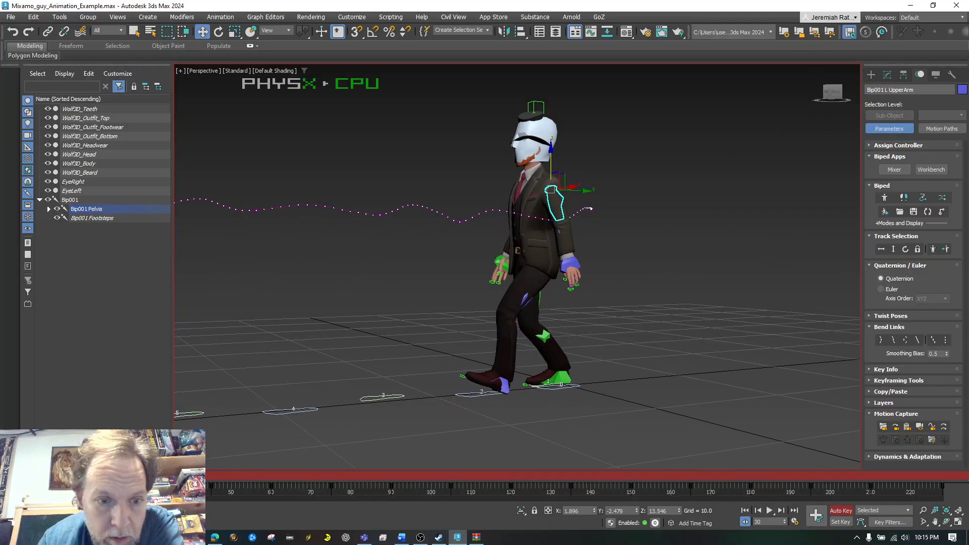
{"action": "left_click_drag", "start_coordinate": [177, 475], "coordinate": [223, 483]}
{"action": "key", "text": "w"}
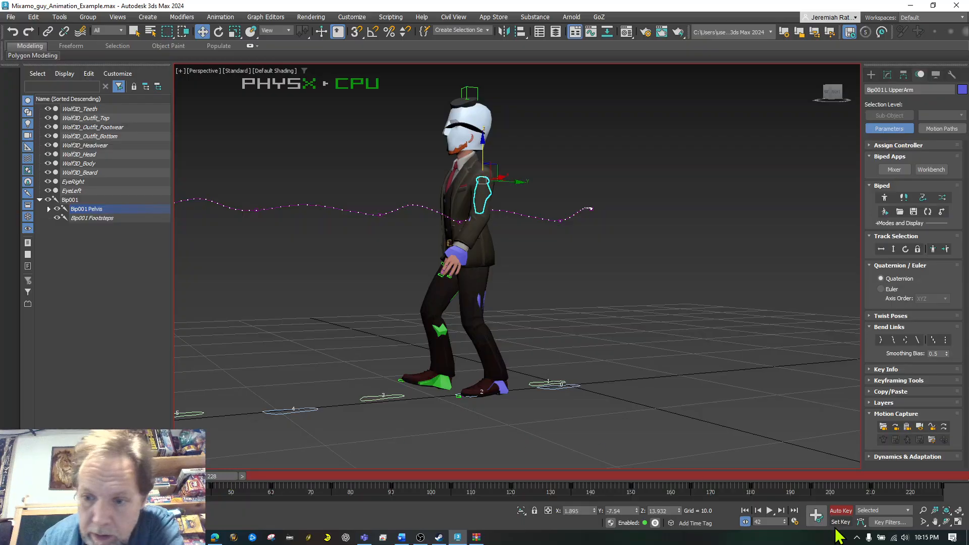
Go to the left upper arm's key at frame 45 and rotate the arm inward across the body to about Z -94°
{"action": "left_click", "coordinate": [782, 511]}
{"action": "left_click", "coordinate": [782, 511]}
{"action": "left_click", "coordinate": [782, 511]}
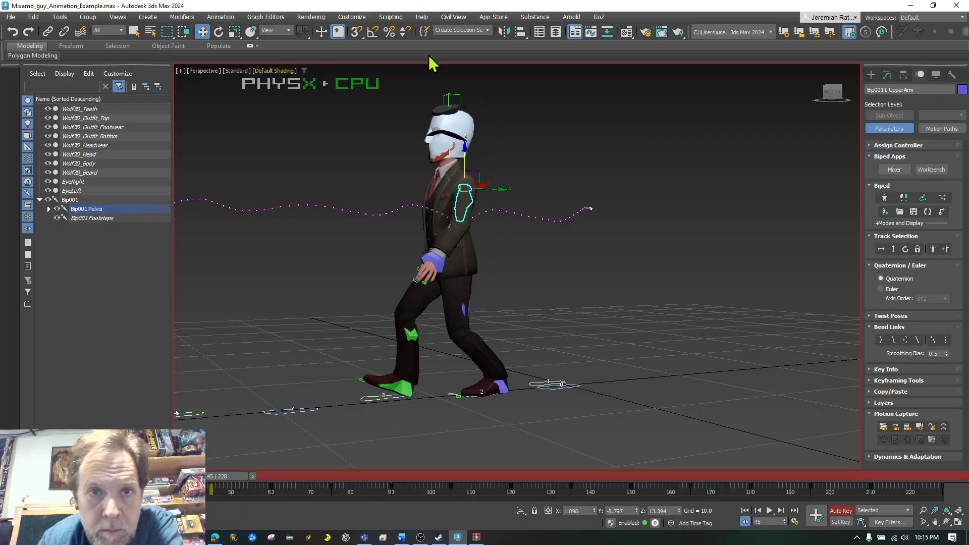
{"action": "left_click", "coordinate": [833, 92]}
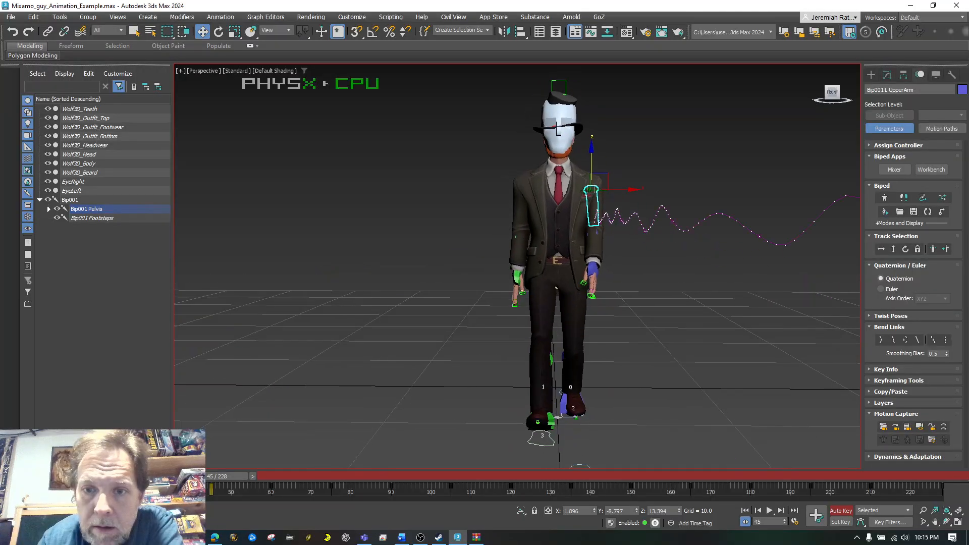
{"action": "left_click", "coordinate": [219, 32]}
{"action": "left_click_drag", "start_coordinate": [612, 201], "coordinate": [598, 190]}
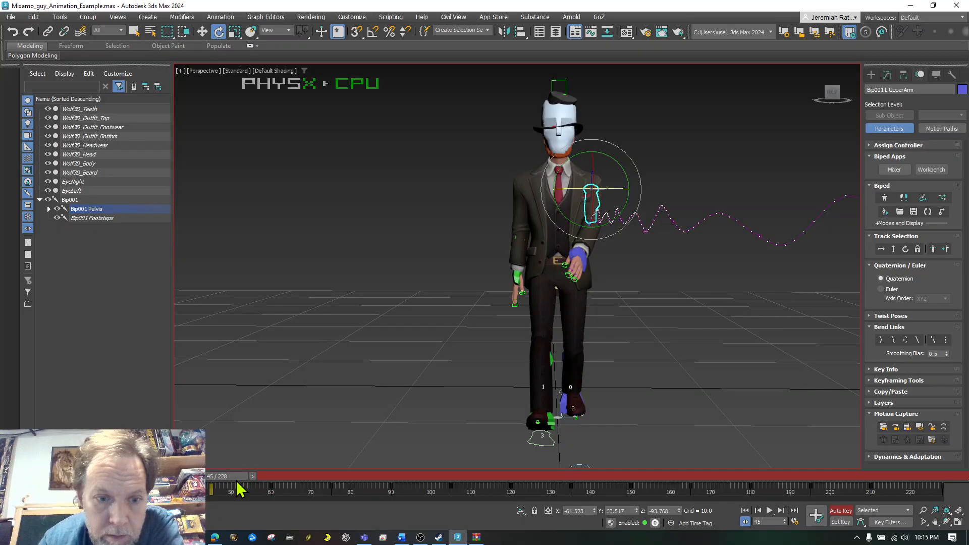
Rotate the left upper arm inward across the body at frames 75 and 105, to about Z -93° and -92°
{"action": "left_click_drag", "start_coordinate": [237, 481], "coordinate": [318, 481]}
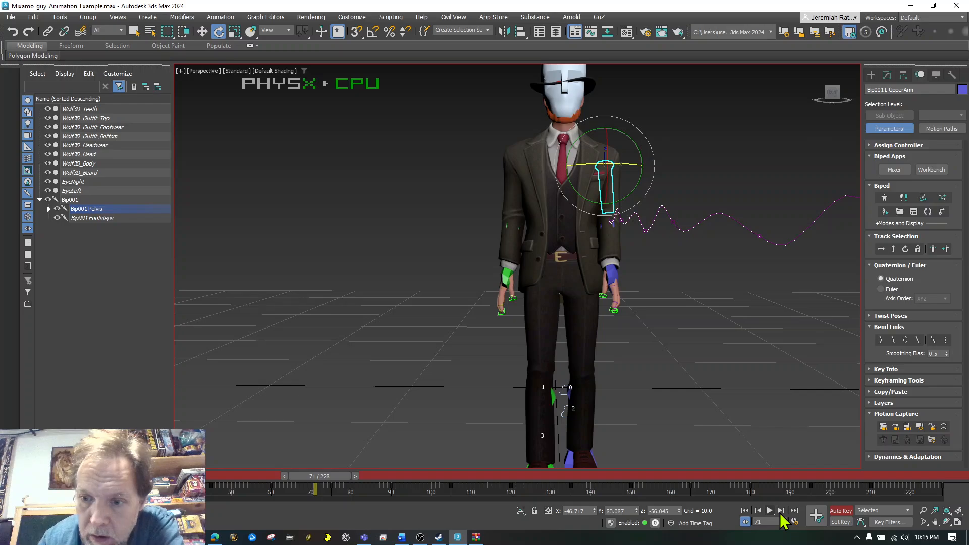
{"action": "left_click", "coordinate": [781, 510]}
{"action": "left_click_drag", "start_coordinate": [629, 190], "coordinate": [615, 181]}
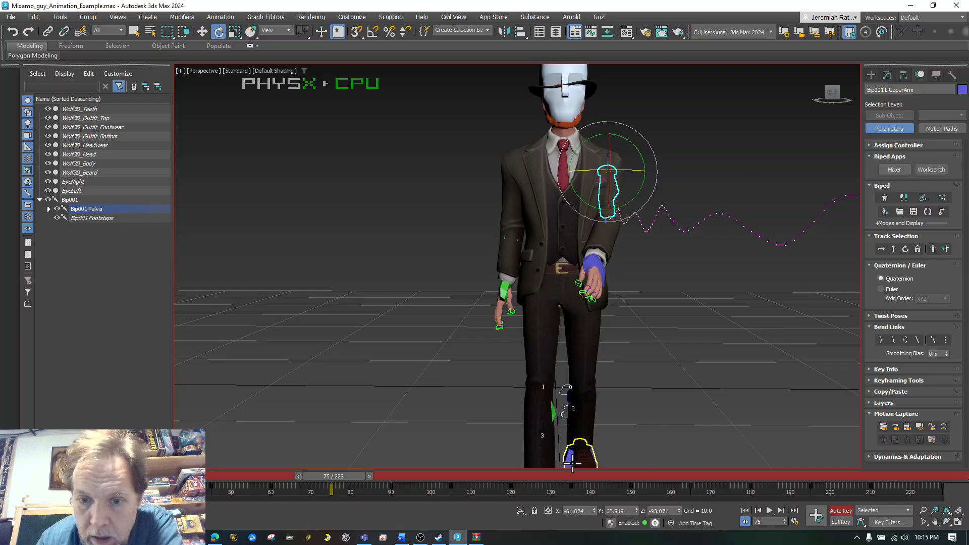
{"action": "left_click", "coordinate": [782, 510]}
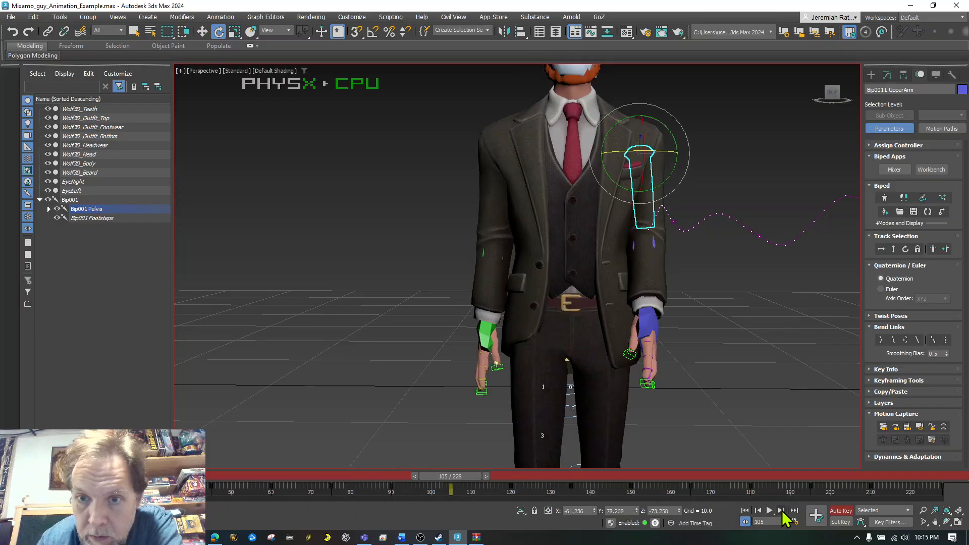
{"action": "left_click_drag", "start_coordinate": [658, 166], "coordinate": [647, 154]}
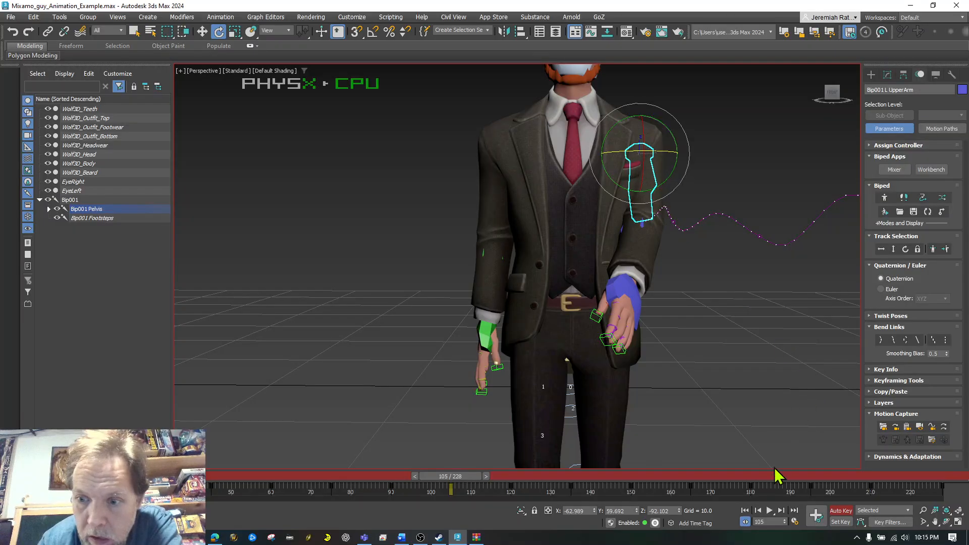
Advance to the left upper arm's key at frame 135 and rotate it inward to about Z -88°
{"action": "left_click", "coordinate": [783, 511]}
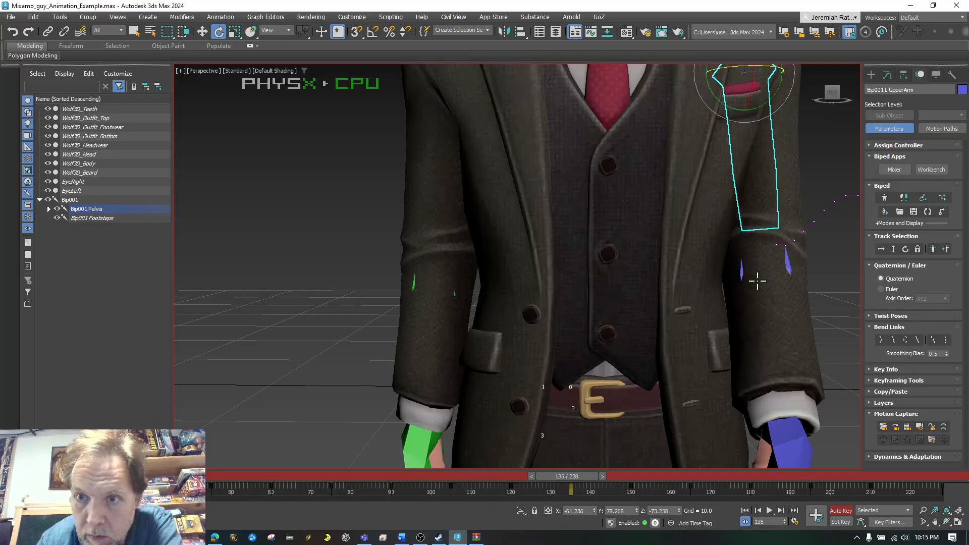
{"action": "left_click", "coordinate": [959, 511]}
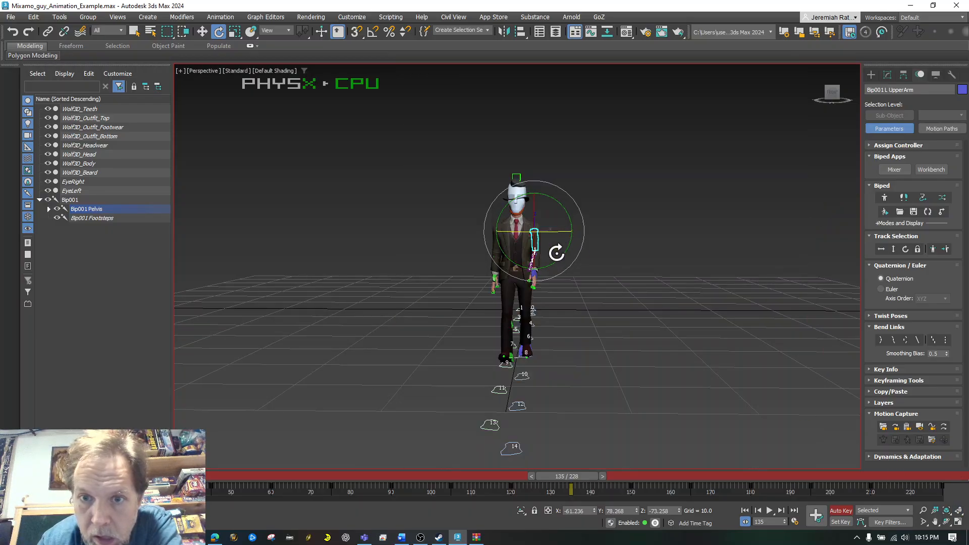
{"action": "left_click_drag", "start_coordinate": [553, 249], "coordinate": [545, 239]}
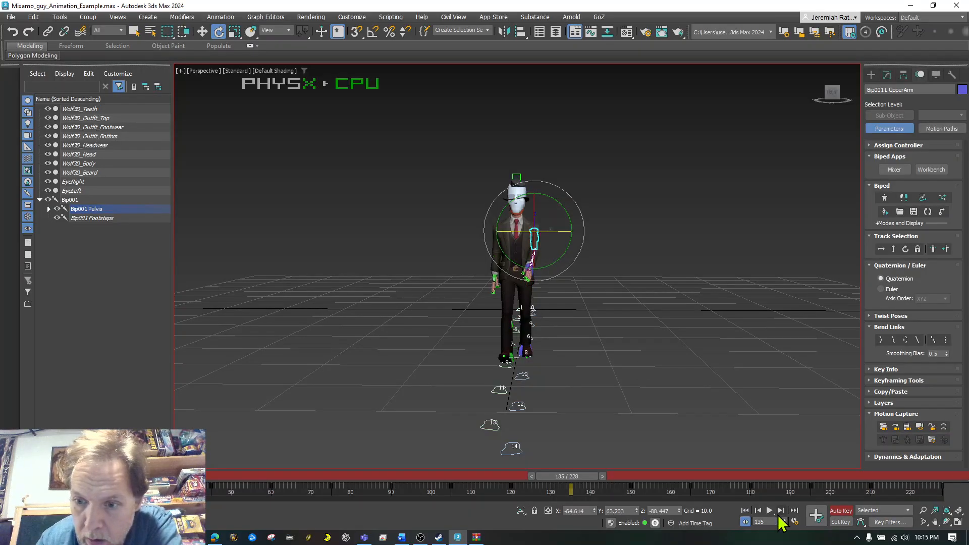
Rotate the left upper arm inward to about Z -90° at frame 165 and again at its next forward-swing key
{"action": "left_click", "coordinate": [781, 511]}
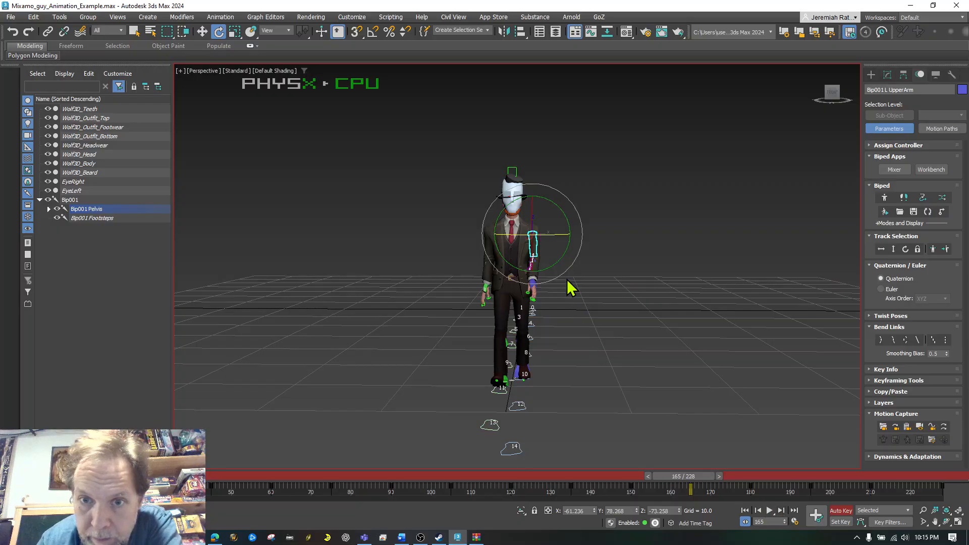
{"action": "left_click_drag", "start_coordinate": [555, 251], "coordinate": [545, 245]}
{"action": "left_click", "coordinate": [781, 511]}
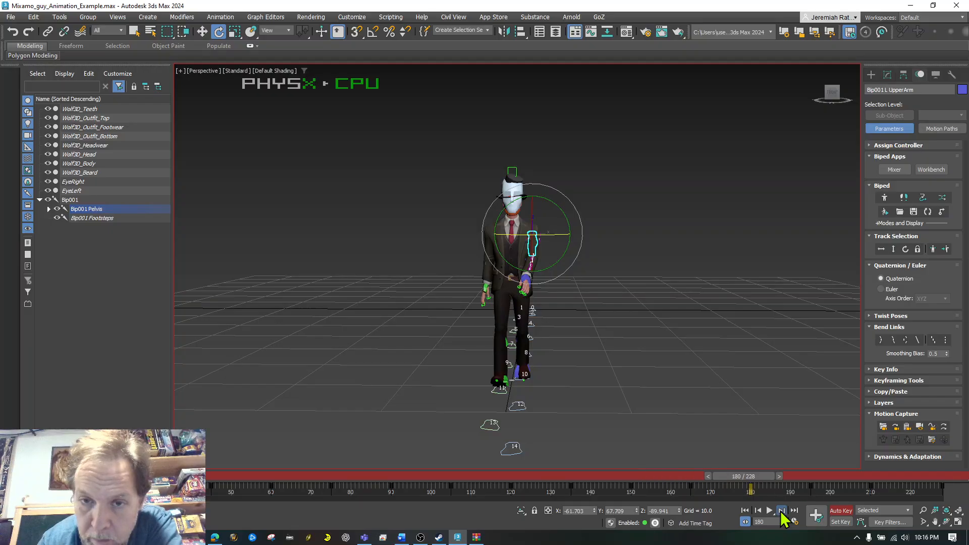
{"action": "left_click_drag", "start_coordinate": [544, 249], "coordinate": [534, 241]}
{"action": "left_click", "coordinate": [781, 512]}
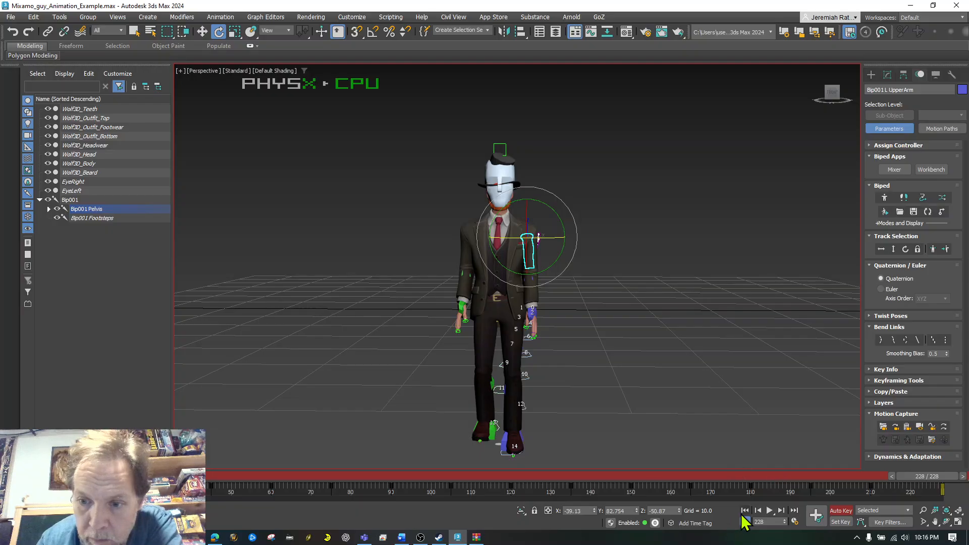
Play the walk from frame 0 and examine the left arm's inward swing from the front and at an angle
{"action": "left_click", "coordinate": [744, 511]}
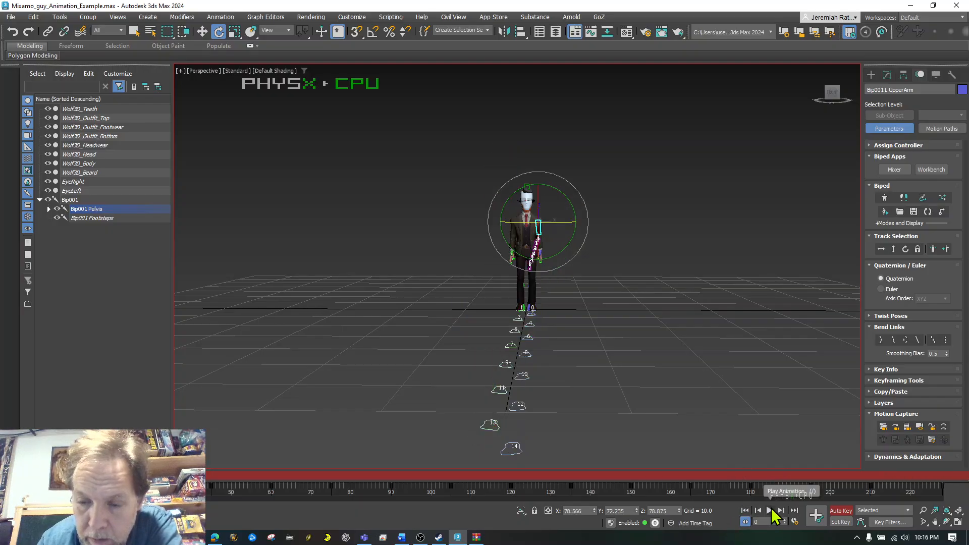
{"action": "left_click", "coordinate": [771, 509]}
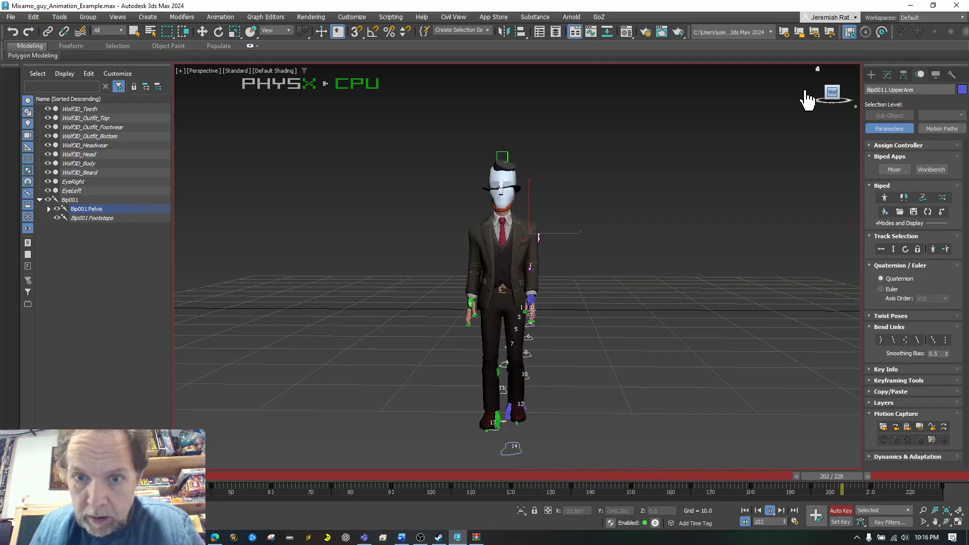
{"action": "left_click", "coordinate": [831, 94]}
{"action": "left_click_drag", "start_coordinate": [831, 83], "coordinate": [833, 94]}
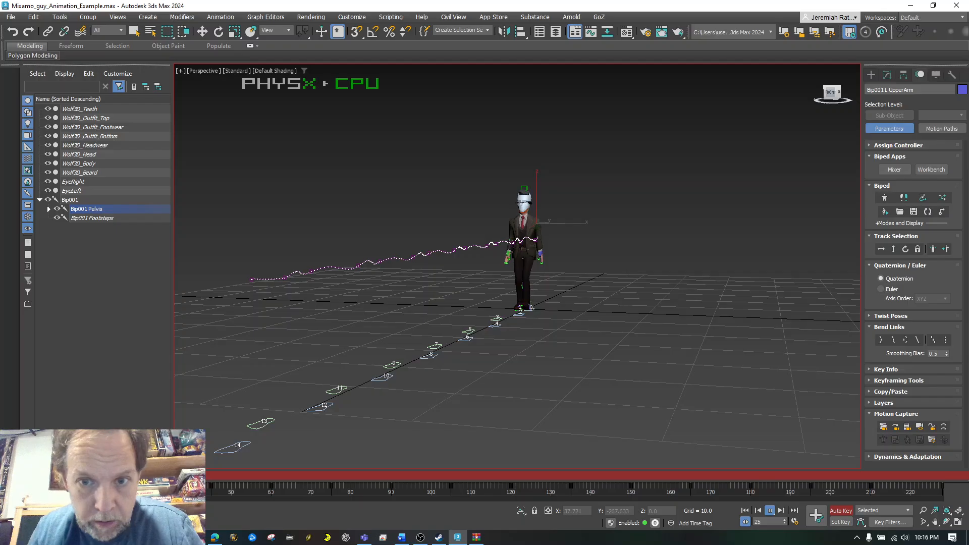
{"action": "left_click", "coordinate": [832, 94]}
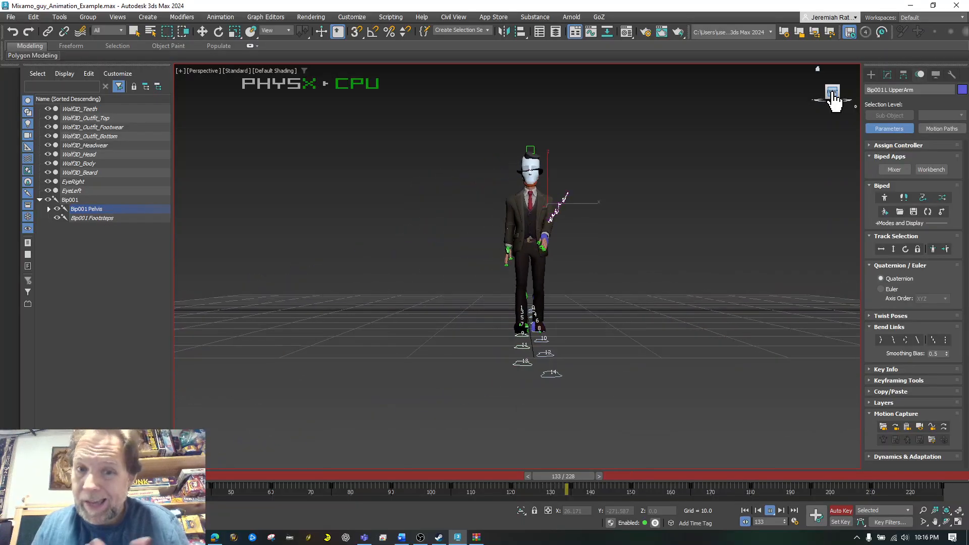
{"action": "mouse_move", "coordinate": [833, 94]}
{"action": "left_mouse_down"}
{"action": "mouse_move", "coordinate": [824, 98]}
{"action": "mouse_move", "coordinate": [834, 96]}
{"action": "left_mouse_up"}
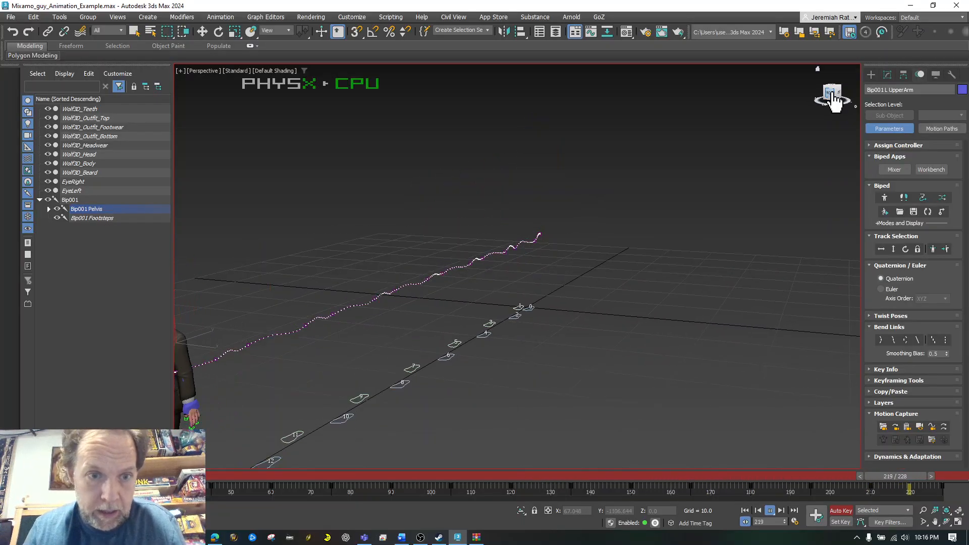
Stop the playback, expand the biped's hierarchy below the pelvis, and select Bip001 Spine and Bip001 Spine1 together
{"action": "left_click", "coordinate": [771, 511]}
{"action": "key", "text": "e"}
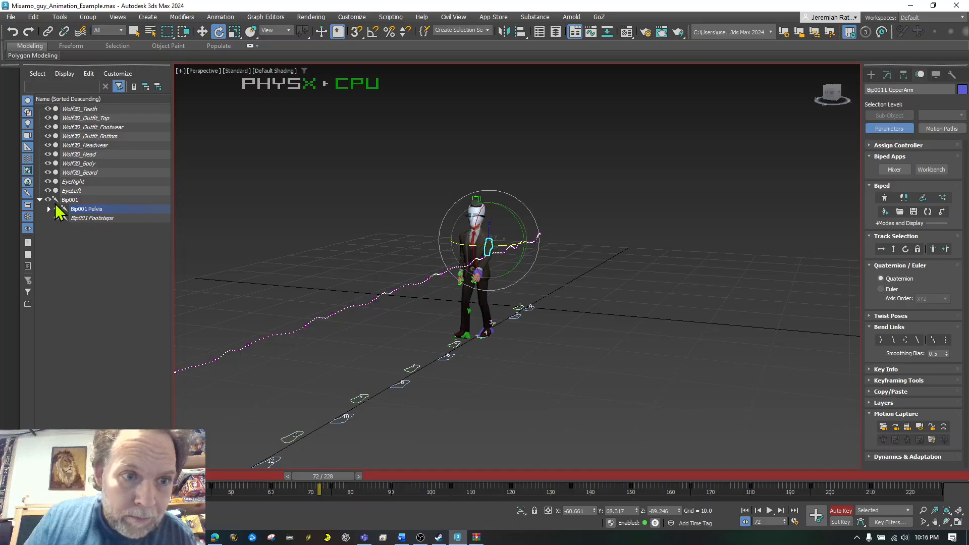
{"action": "left_click", "coordinate": [54, 231]}
{"action": "left_click", "coordinate": [48, 210]}
{"action": "left_click", "coordinate": [57, 218]}
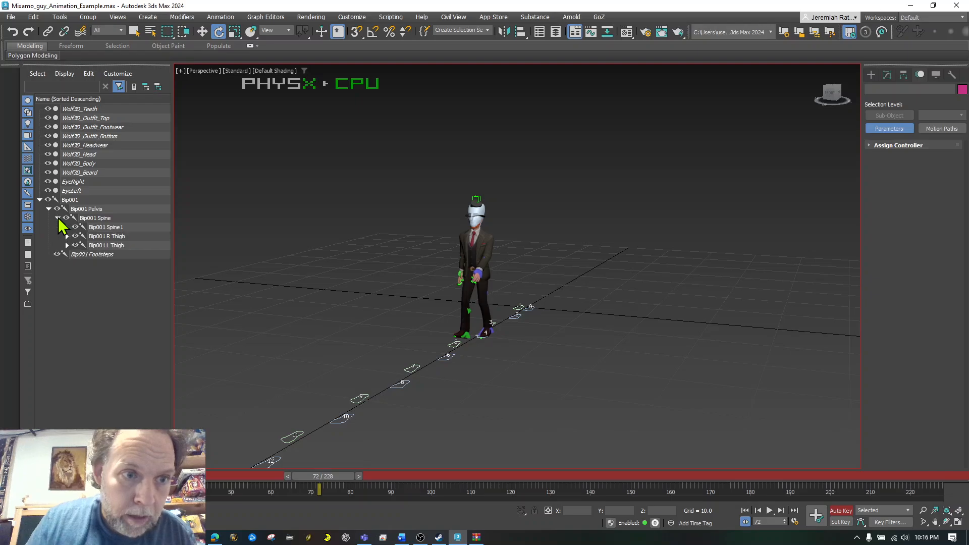
{"action": "left_click", "coordinate": [104, 227]}
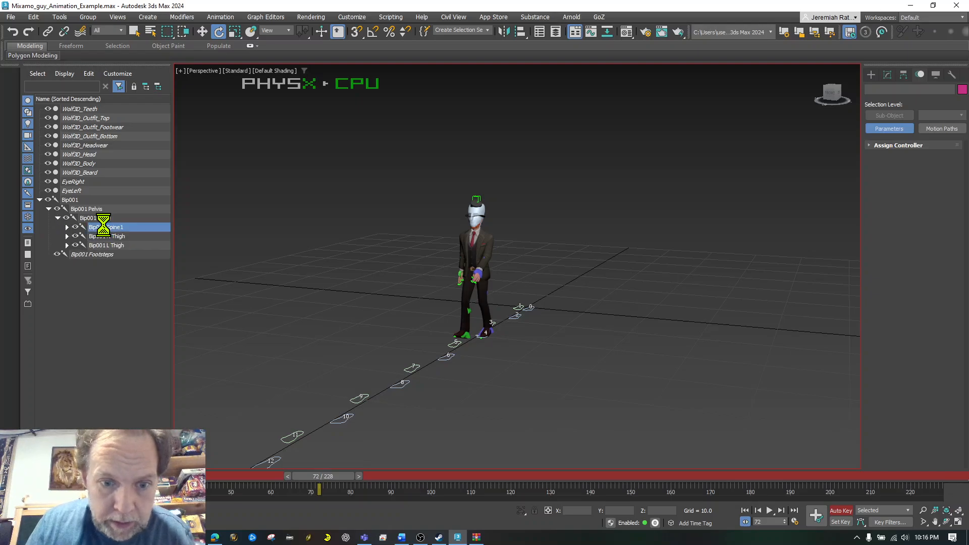
{"action": "left_click", "coordinate": [67, 228]}
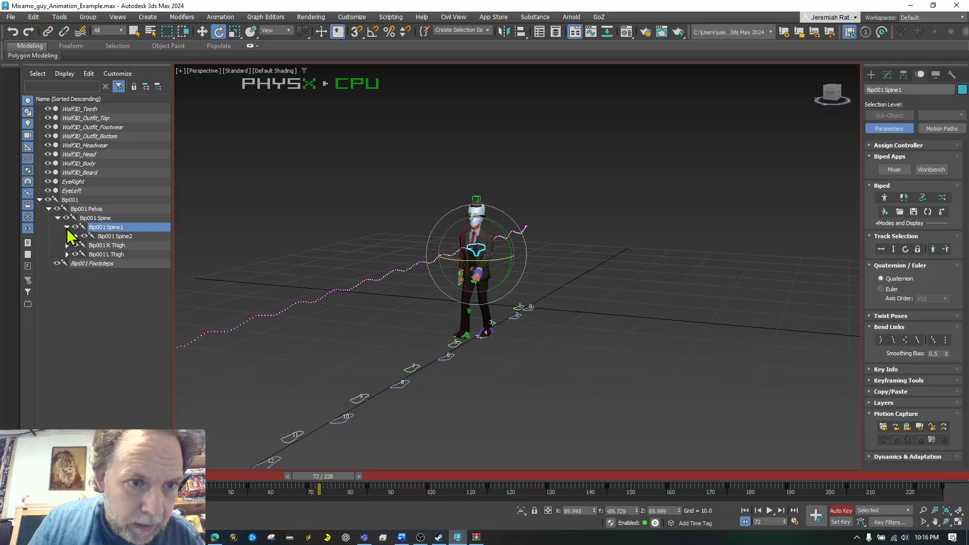
{"action": "left_click", "coordinate": [91, 218]}
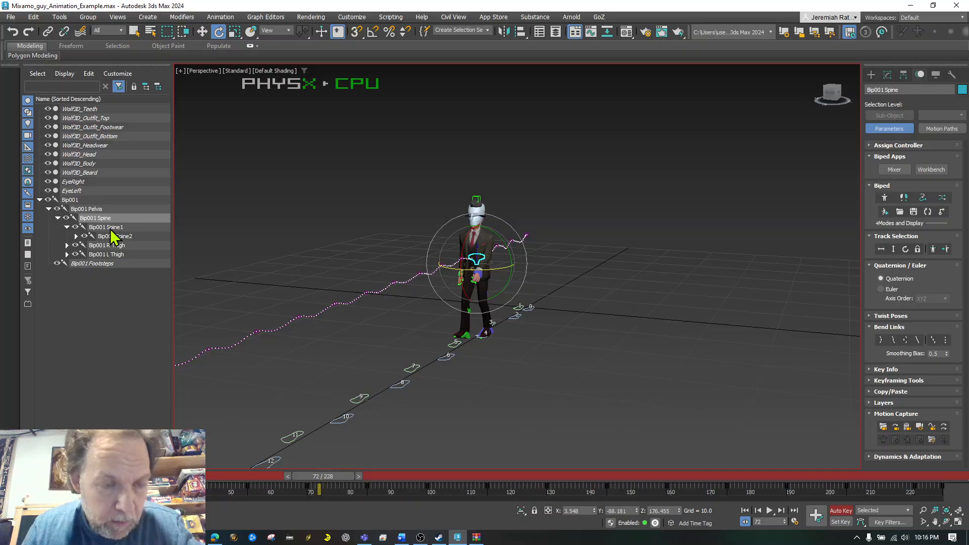
{"action": "left_click", "coordinate": [109, 227], "text": "ctrl"}
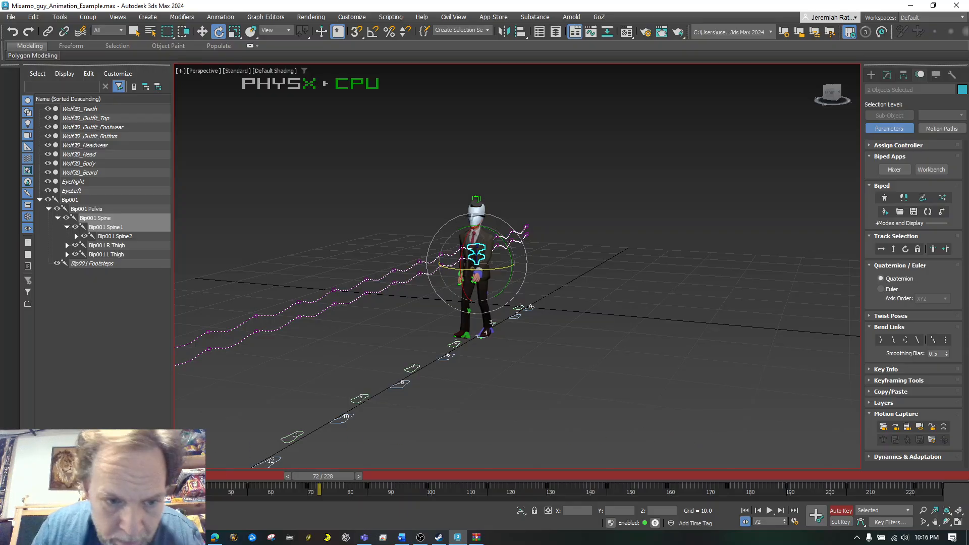
Twist both selected spine bones at the keys on frames 24 and 40, in opposite directions, turning the left shoulder forward at frame 40
{"action": "left_click_drag", "start_coordinate": [323, 476], "coordinate": [112, 476]}
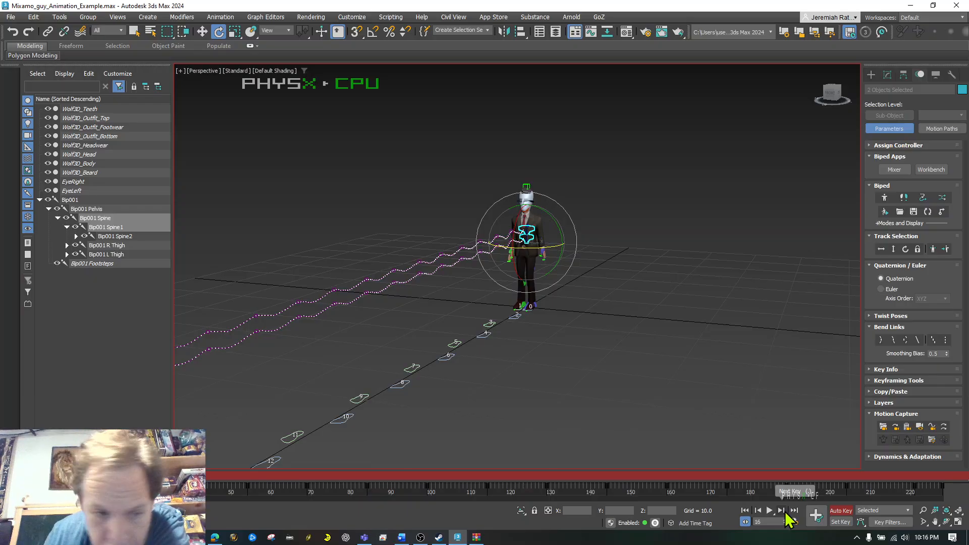
{"action": "left_click", "coordinate": [786, 512]}
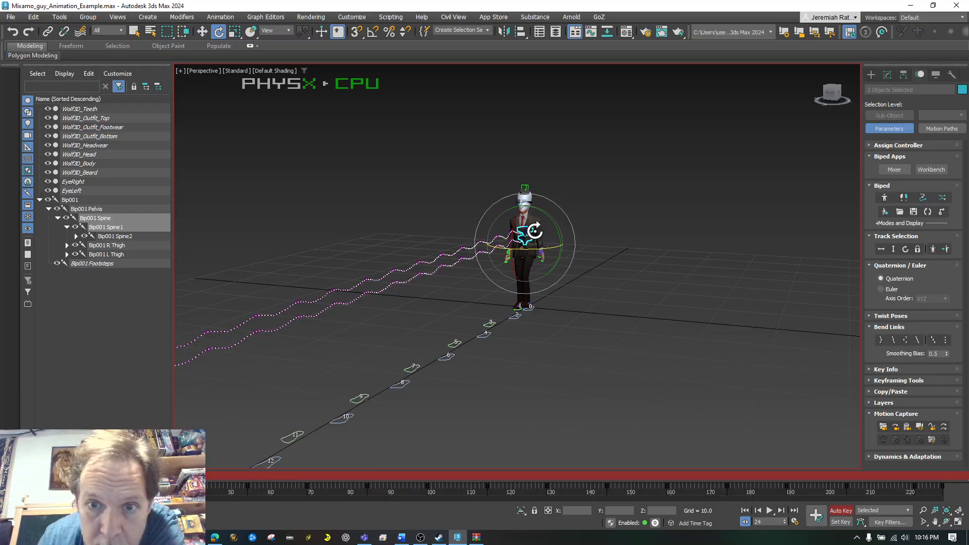
{"action": "left_click", "coordinate": [925, 511]}
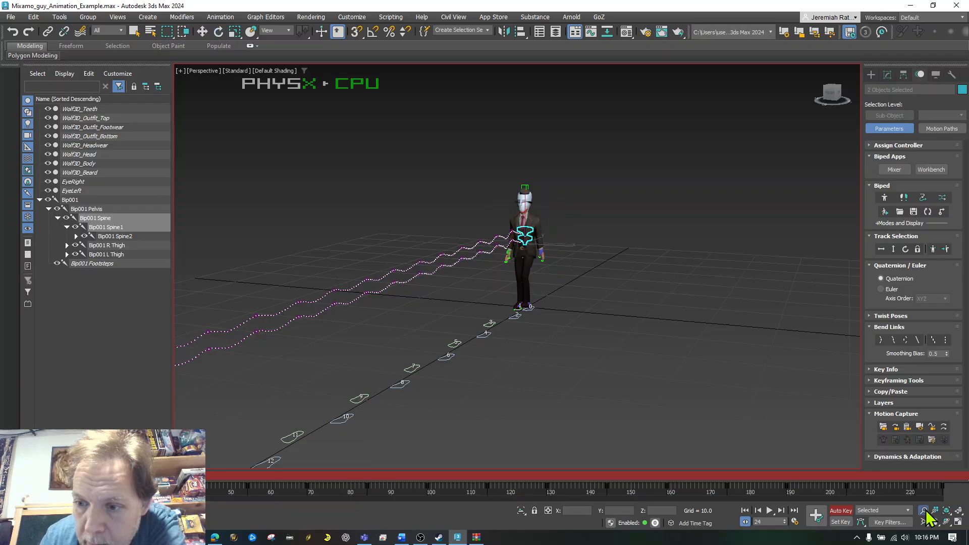
{"action": "left_click_drag", "start_coordinate": [463, 241], "coordinate": [457, 213]}
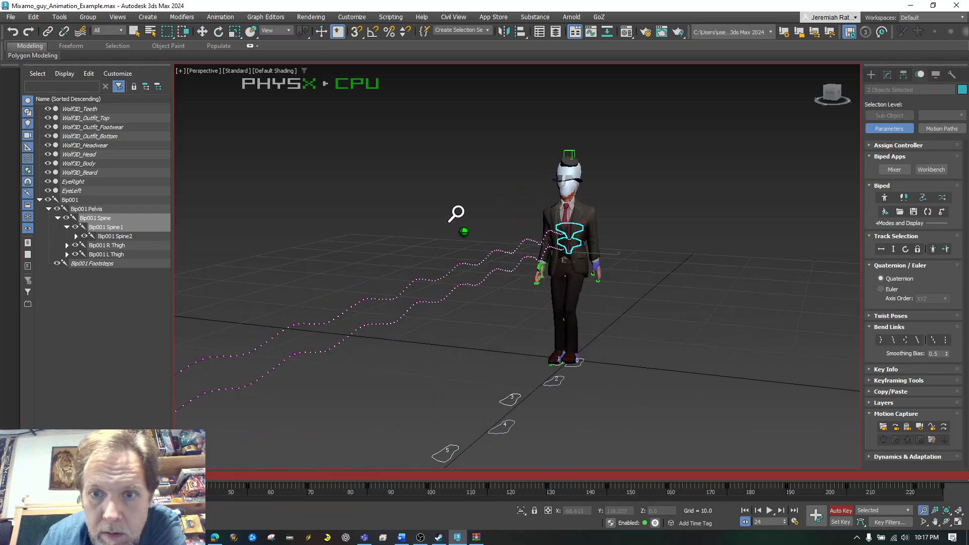
{"action": "left_click", "coordinate": [219, 32]}
{"action": "left_click_drag", "start_coordinate": [582, 243], "coordinate": [598, 263]}
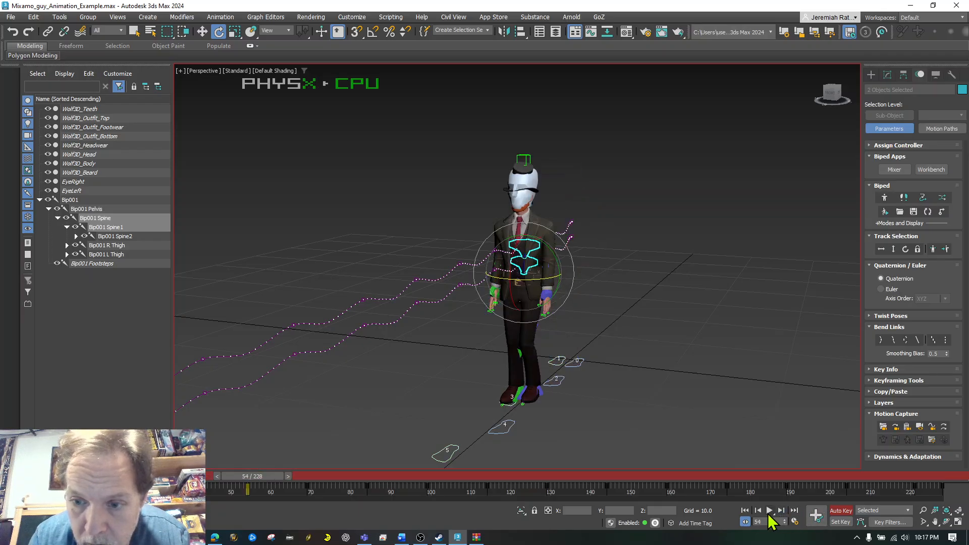
{"action": "left_click", "coordinate": [758, 510]}
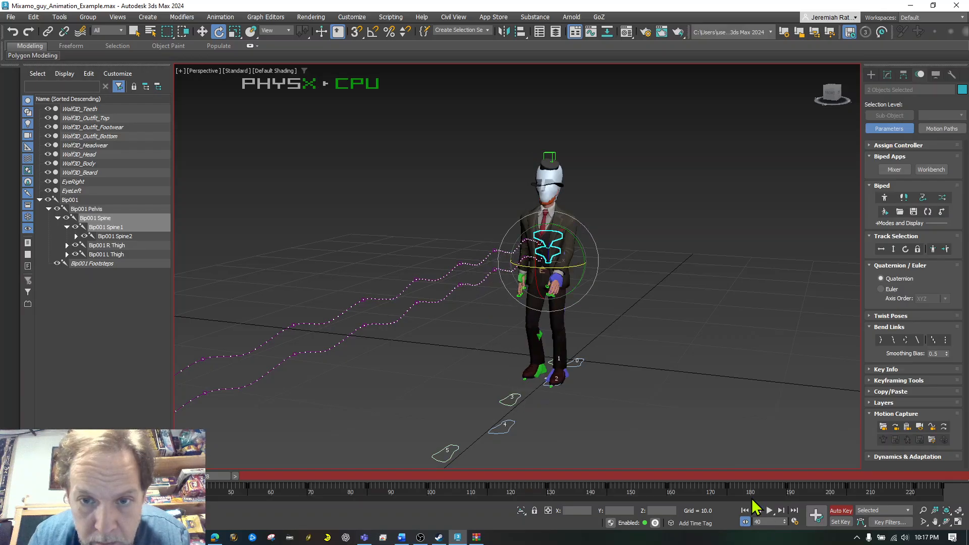
{"action": "left_click_drag", "start_coordinate": [575, 274], "coordinate": [565, 275]}
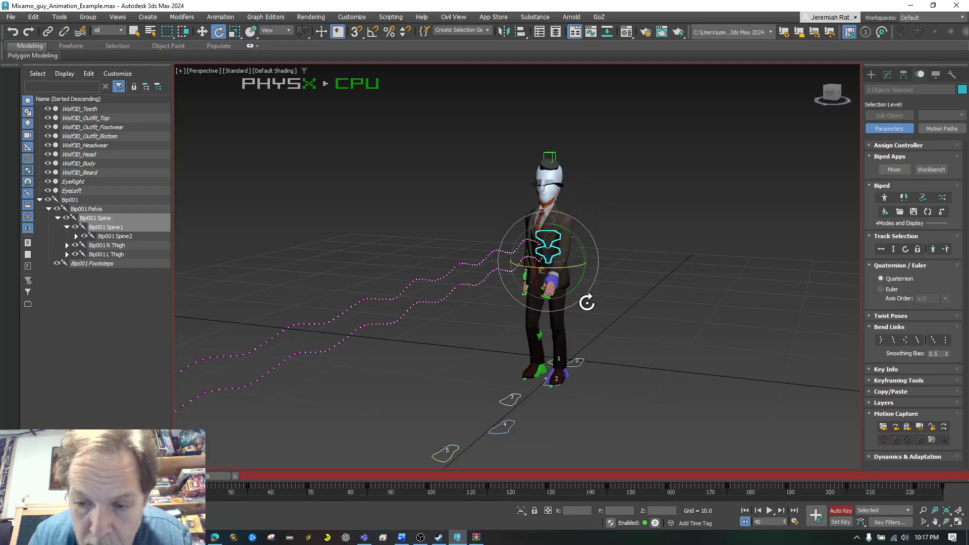
Twist the two spine bones in alternating directions at the keys on frames 54, 69 and 84
{"action": "left_click", "coordinate": [781, 511]}
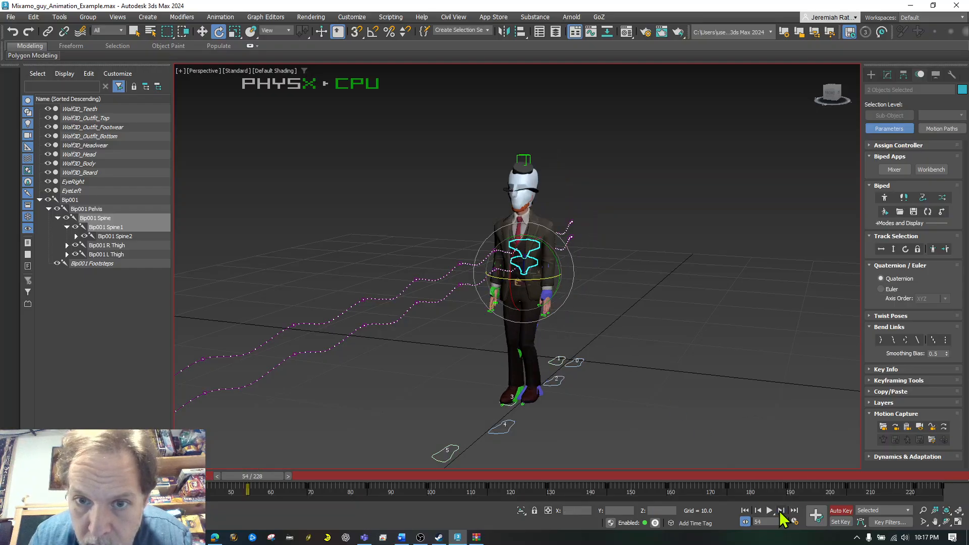
{"action": "left_click_drag", "start_coordinate": [534, 284], "coordinate": [541, 284]}
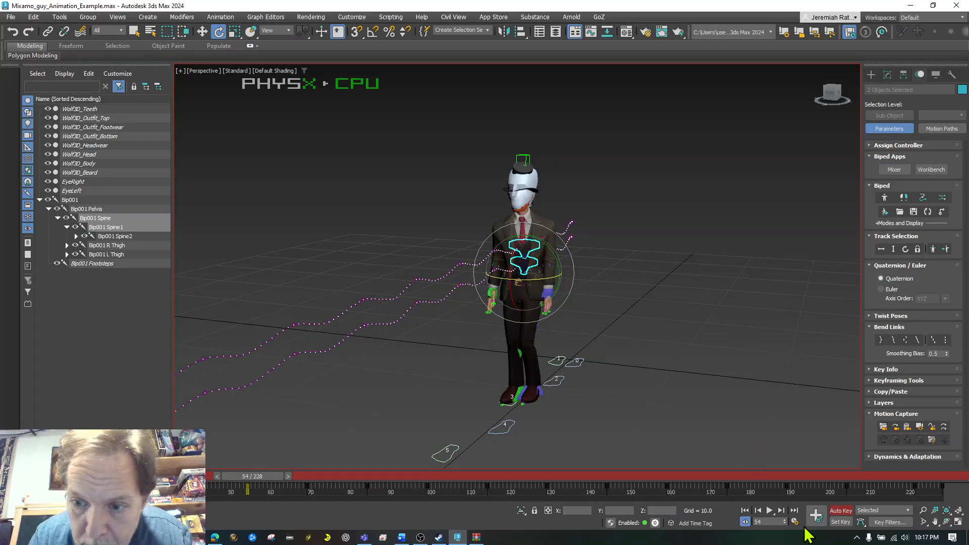
{"action": "left_click", "coordinate": [781, 512]}
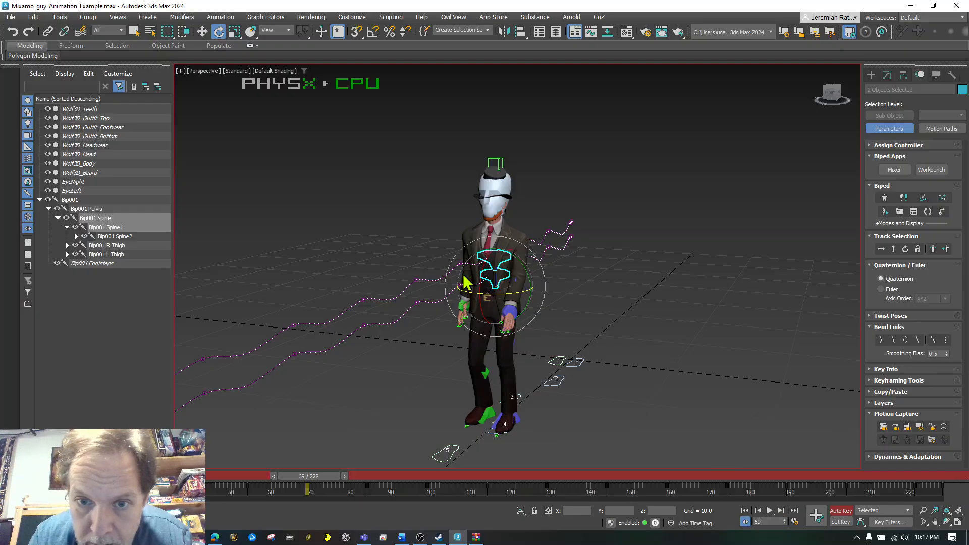
{"action": "left_click_drag", "start_coordinate": [505, 300], "coordinate": [497, 303]}
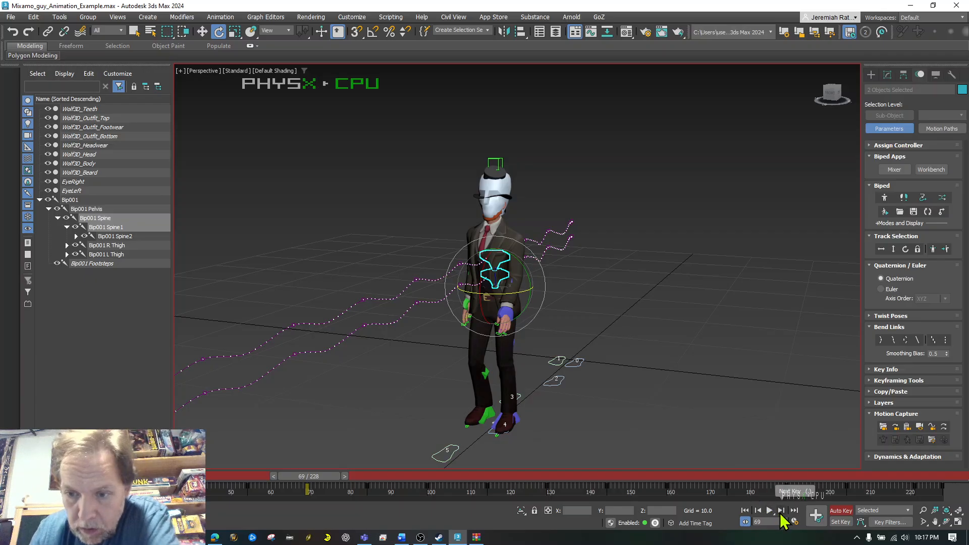
{"action": "left_click", "coordinate": [781, 512]}
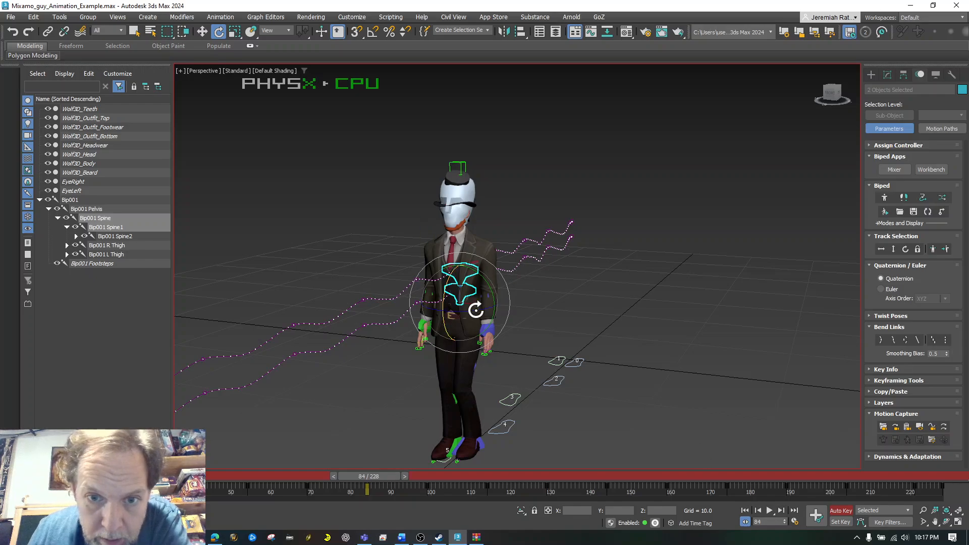
{"action": "left_click_drag", "start_coordinate": [478, 317], "coordinate": [480, 317]}
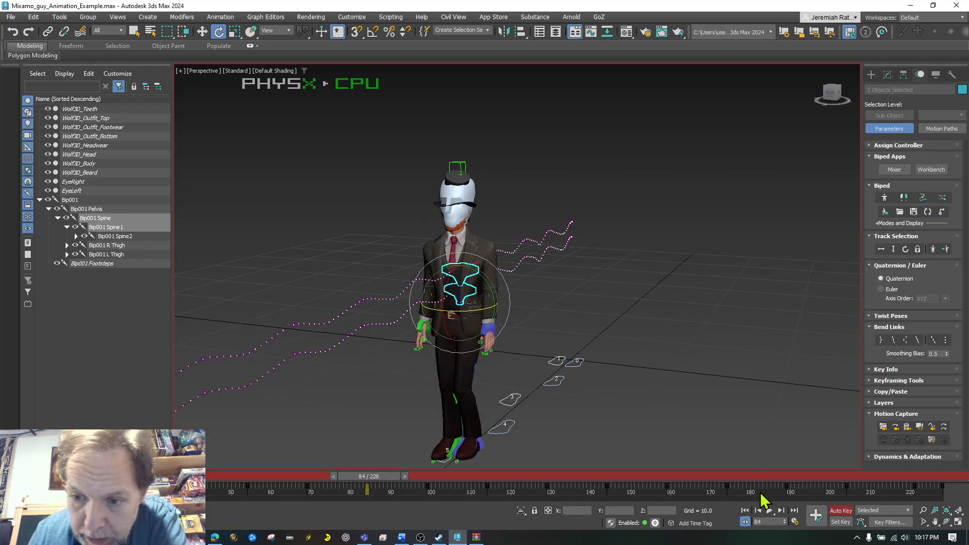
Continue the alternating twist of the two spine bones at the keys on frames 99, 114, 129 and 144
{"action": "left_click", "coordinate": [781, 511]}
{"action": "left_click_drag", "start_coordinate": [436, 339], "coordinate": [433, 345]}
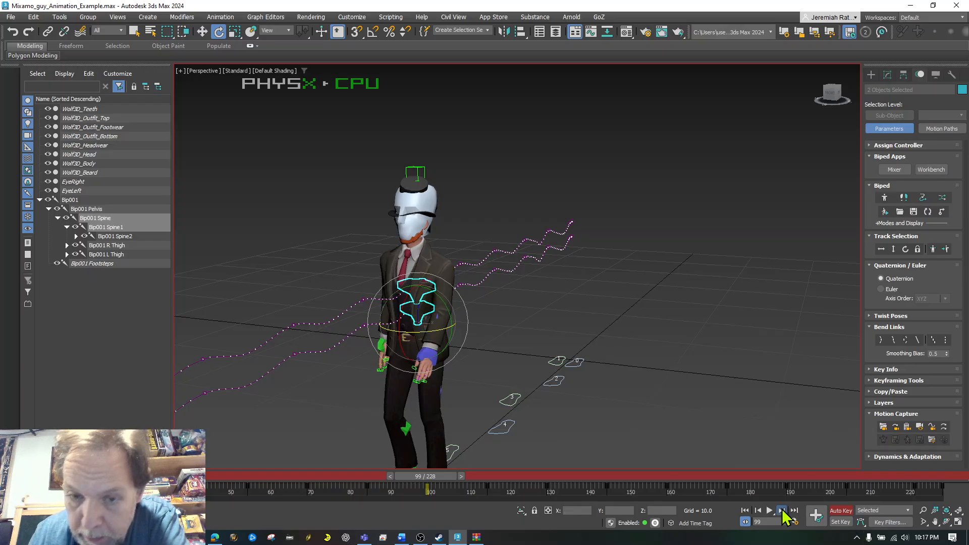
{"action": "left_click", "coordinate": [782, 512]}
{"action": "left_click_drag", "start_coordinate": [367, 365], "coordinate": [375, 361]}
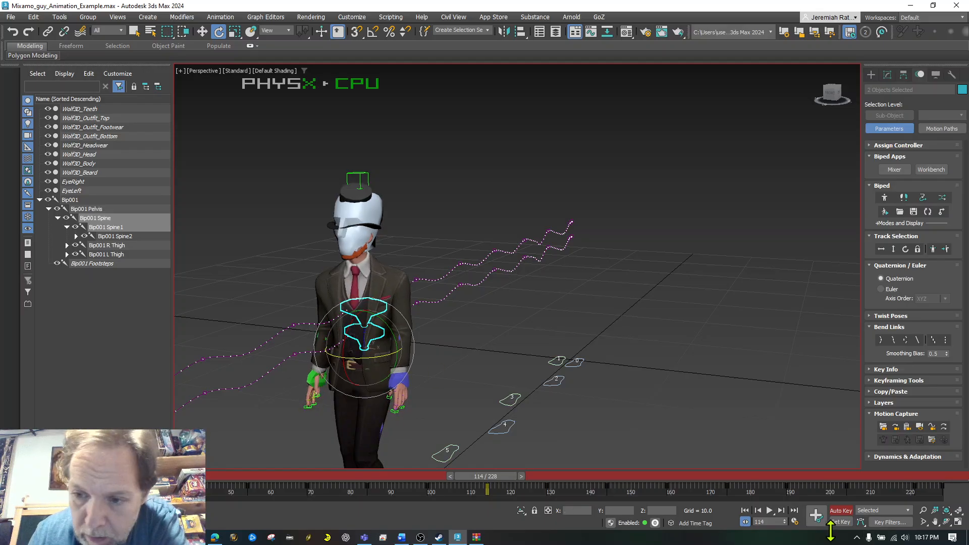
{"action": "left_click", "coordinate": [781, 511]}
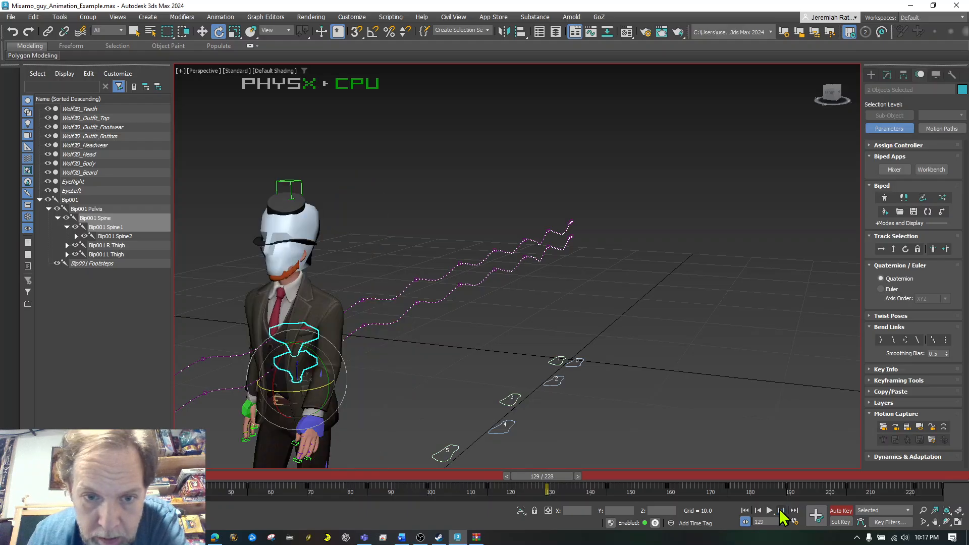
{"action": "left_click_drag", "start_coordinate": [302, 402], "coordinate": [300, 401]}
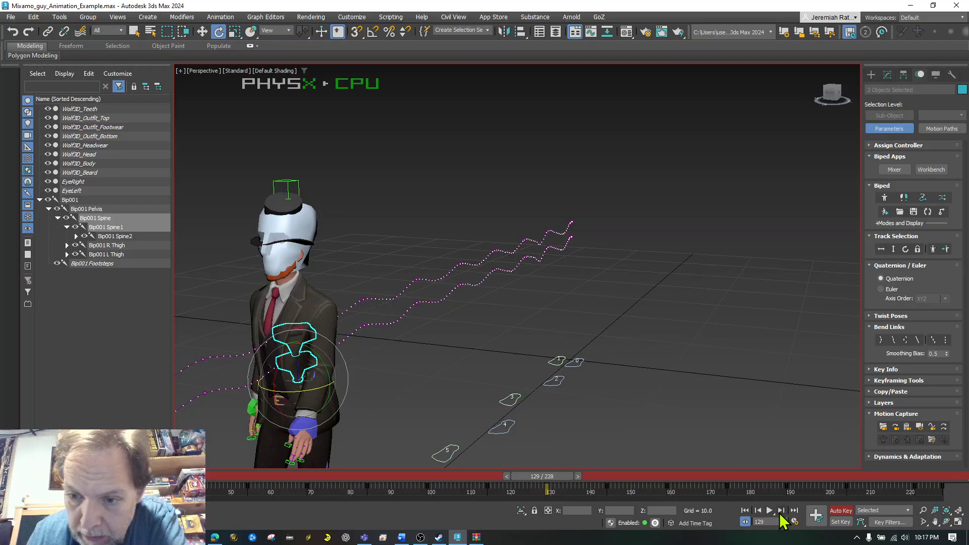
{"action": "left_click", "coordinate": [781, 511]}
{"action": "left_click_drag", "start_coordinate": [225, 437], "coordinate": [231, 437]}
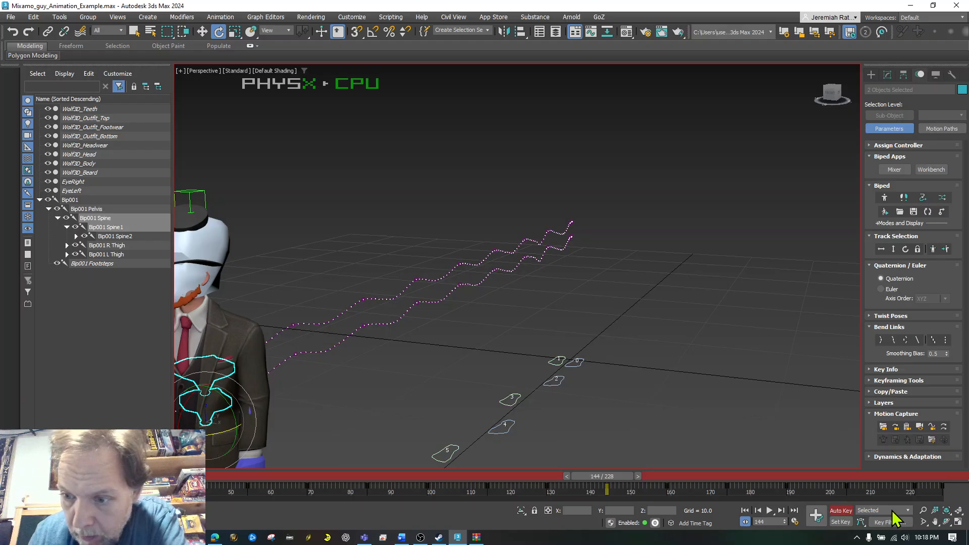
Reframe the character from the front with its upper body in view, and rewind the animation to its start
{"action": "left_click", "coordinate": [947, 523]}
{"action": "left_click_drag", "start_coordinate": [461, 222], "coordinate": [483, 218]}
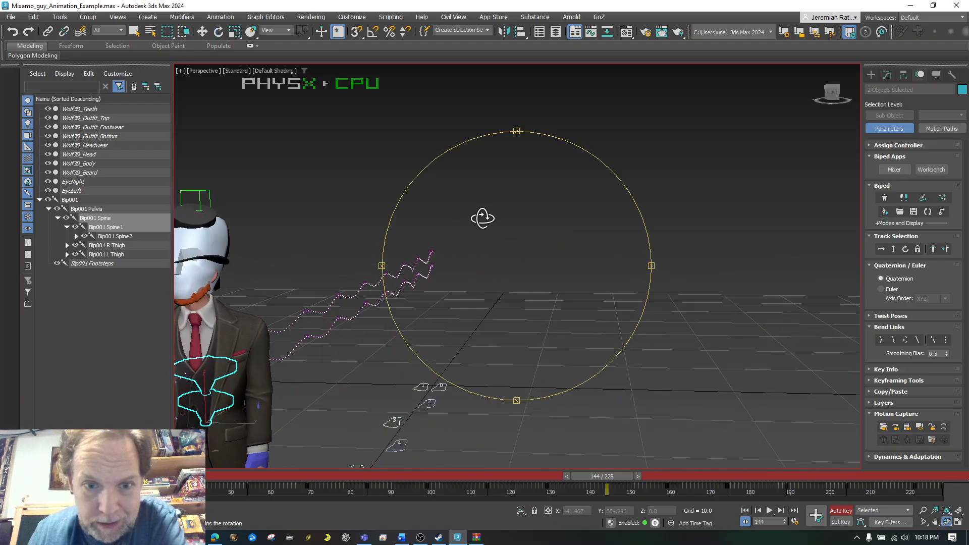
{"action": "left_click", "coordinate": [936, 523]}
{"action": "left_click_drag", "start_coordinate": [498, 293], "coordinate": [597, 213]}
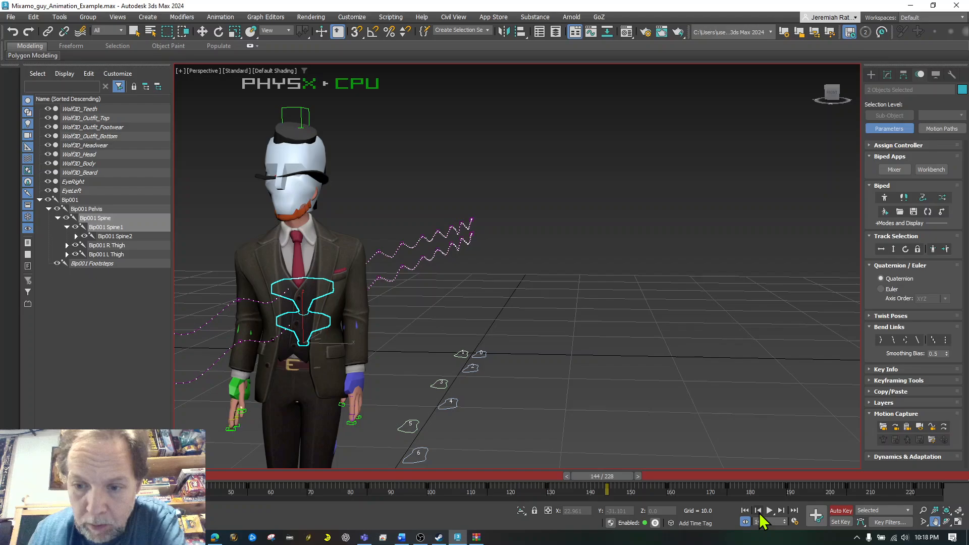
{"action": "left_click", "coordinate": [745, 510]}
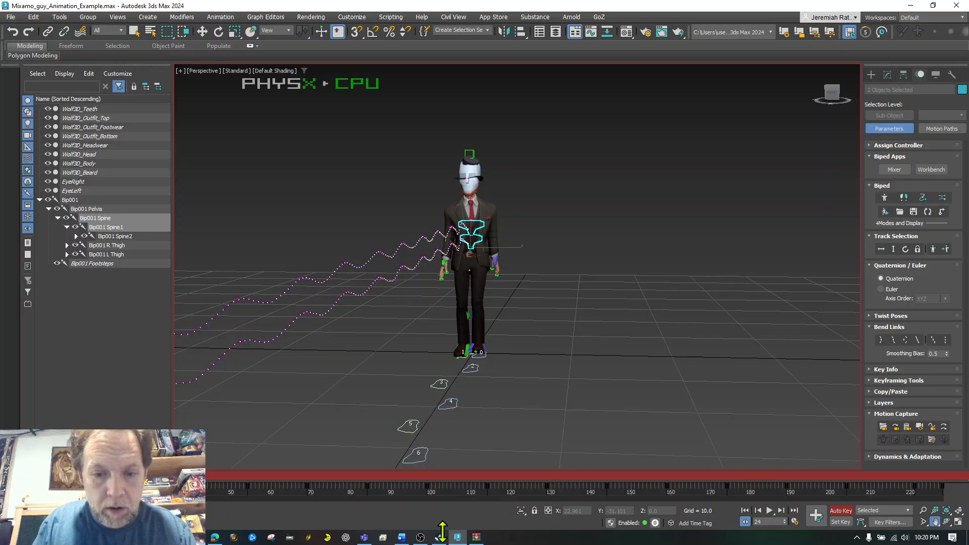
Convert the biped's footstep animation to freeform without generating a keyframe per frame, and reveal the biped keyframing tools
{"action": "mouse_move", "coordinate": [423, 541]}
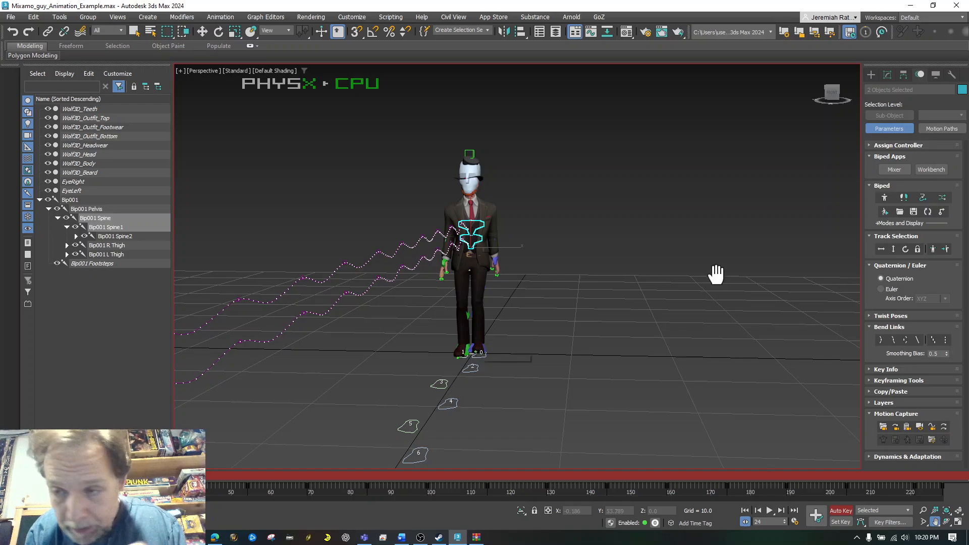
{"action": "left_click", "coordinate": [928, 213]}
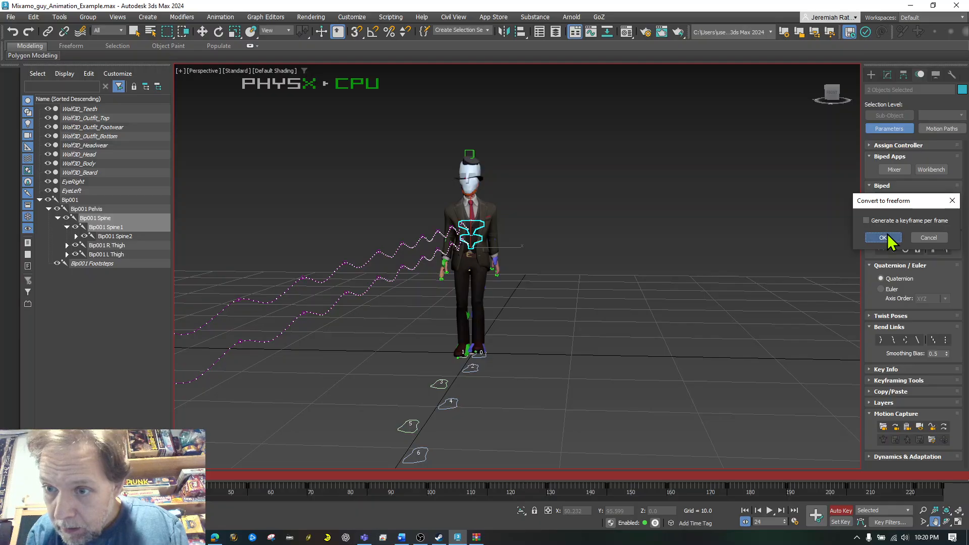
{"action": "left_click", "coordinate": [884, 239]}
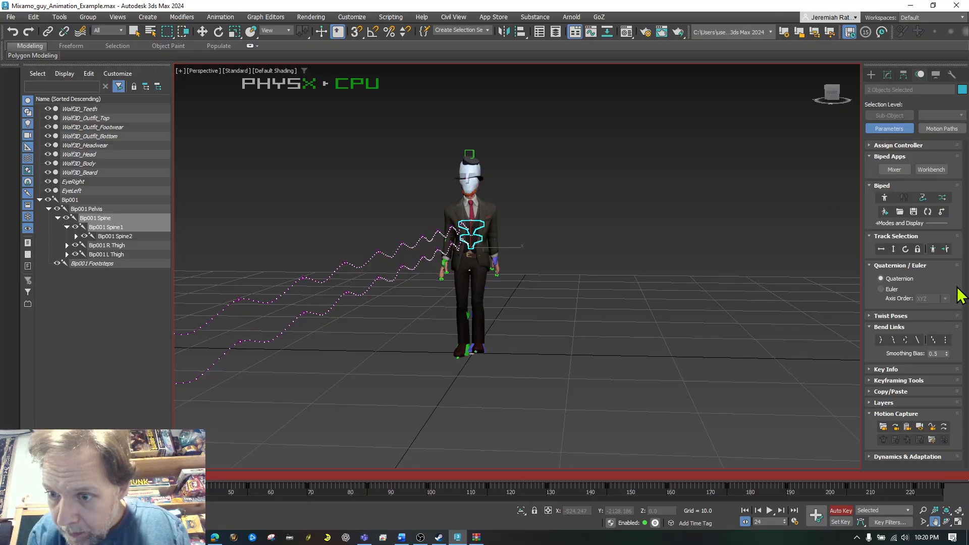
{"action": "left_click", "coordinate": [871, 381]}
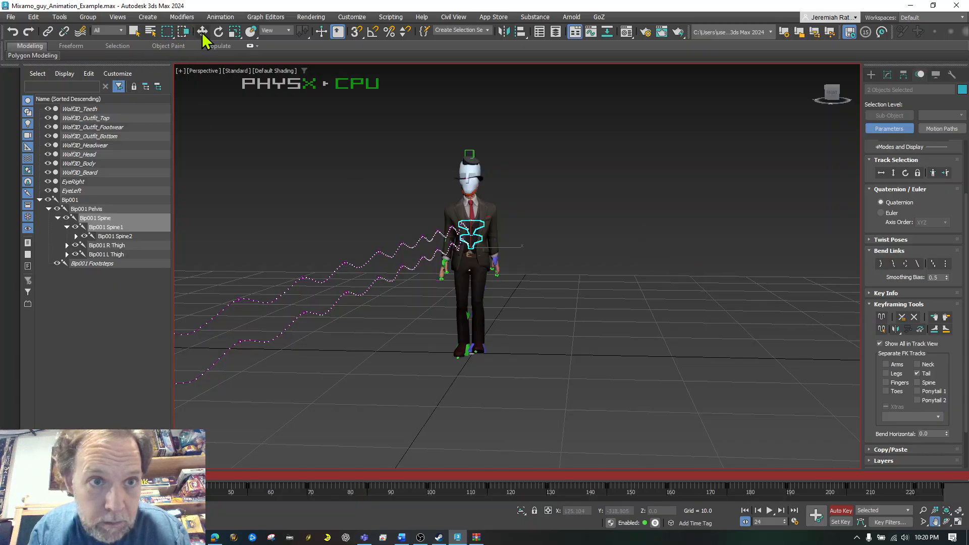
Deselect the spine bones, examine the playing freeform walk from the front and at several angles, and stop the playback
{"action": "left_click", "coordinate": [663, 241]}
{"action": "left_click_drag", "start_coordinate": [834, 99], "coordinate": [637, 415]}
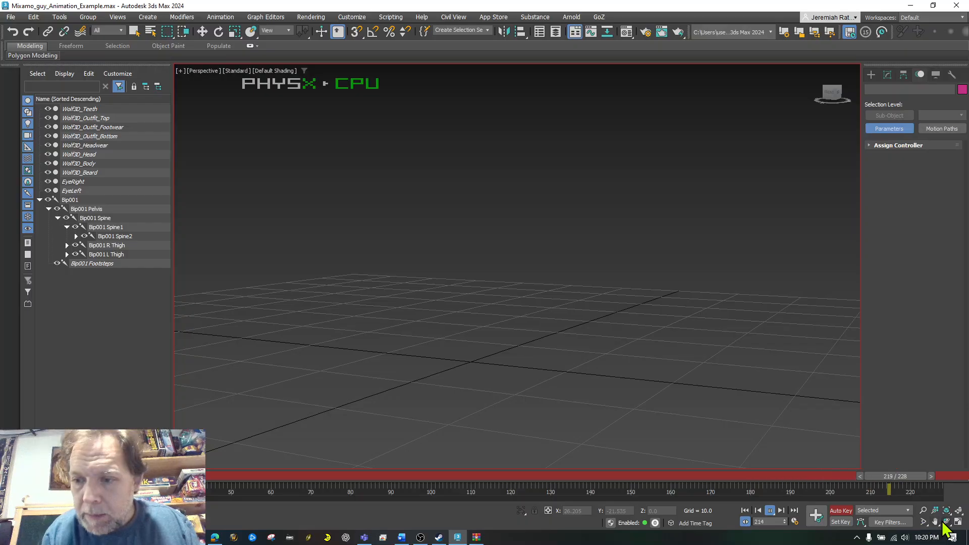
{"action": "left_click_drag", "start_coordinate": [533, 288], "coordinate": [559, 293]}
{"action": "scroll", "coordinate": [575, 285], "scroll_direction": "down", "scroll_amount": 4}
{"action": "middle_click_drag", "start_coordinate": [560, 293], "coordinate": [552, 289], "text": "alt"}
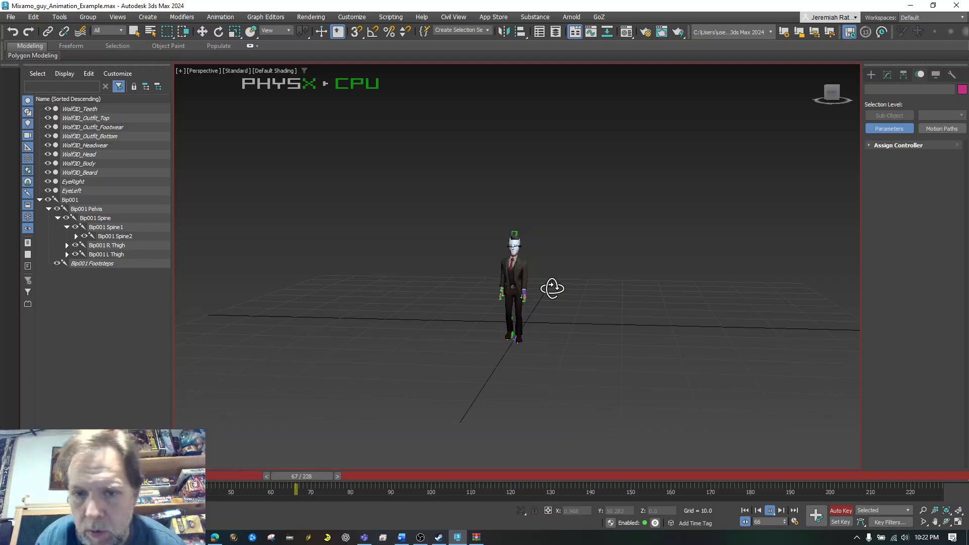
{"action": "mouse_move", "coordinate": [834, 94]}
{"action": "left_mouse_down"}
{"action": "mouse_move", "coordinate": [819, 105]}
{"action": "mouse_move", "coordinate": [835, 96]}
{"action": "left_mouse_up"}
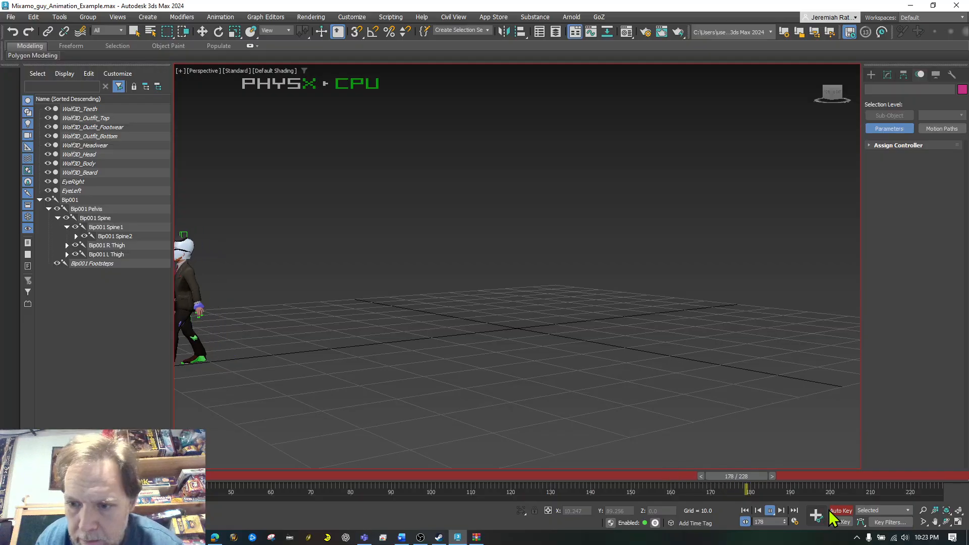
{"action": "left_click", "coordinate": [770, 511]}
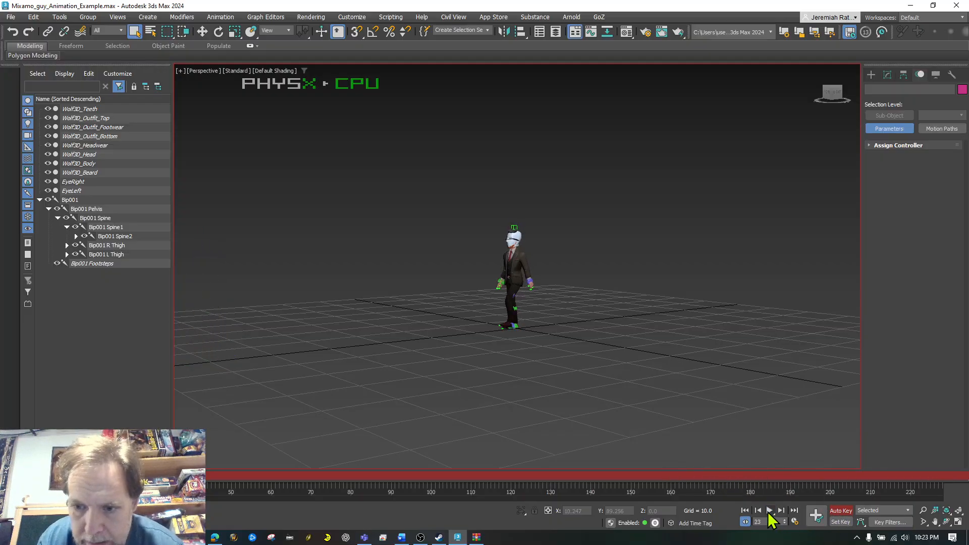
Select the Bip001 root and look through its motion parameters, from the biped controls down to the keyframing tools and layers
{"action": "left_click", "coordinate": [70, 200]}
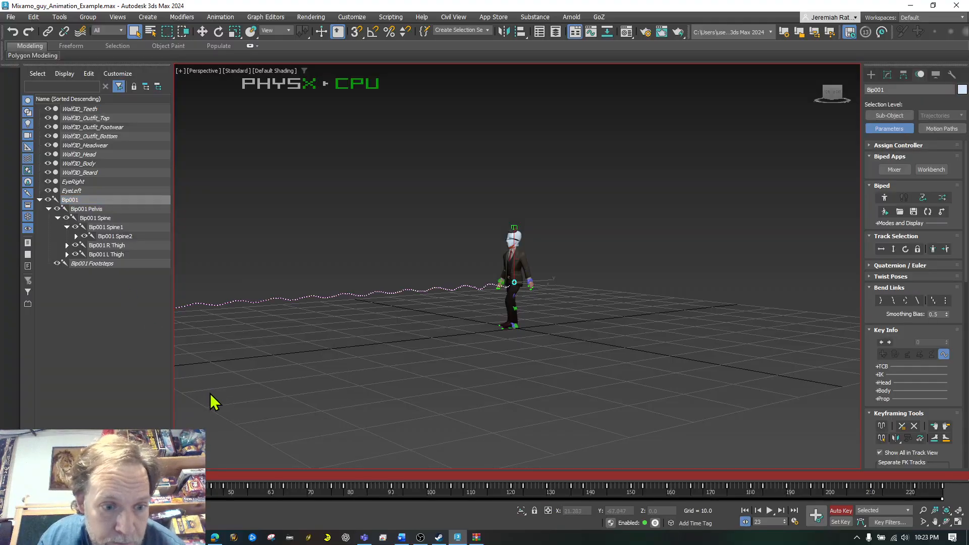
{"action": "left_click", "coordinate": [943, 131]}
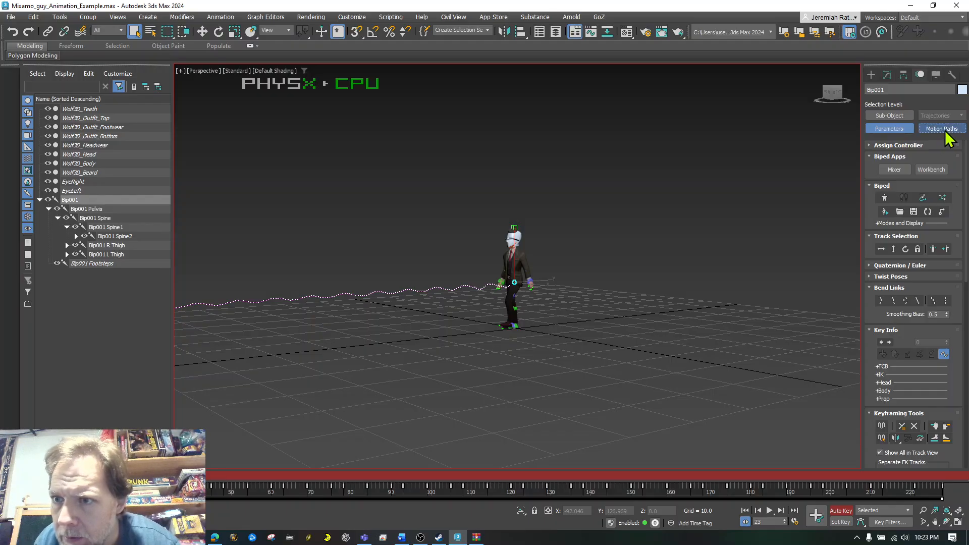
{"action": "left_click", "coordinate": [892, 130]}
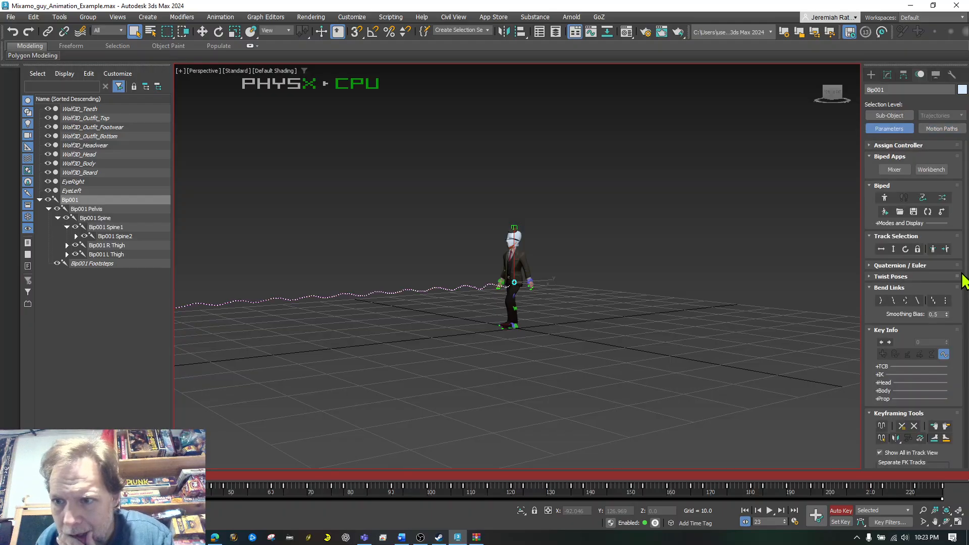
{"action": "scroll", "coordinate": [964, 280], "scroll_direction": "down", "scroll_amount": 3}
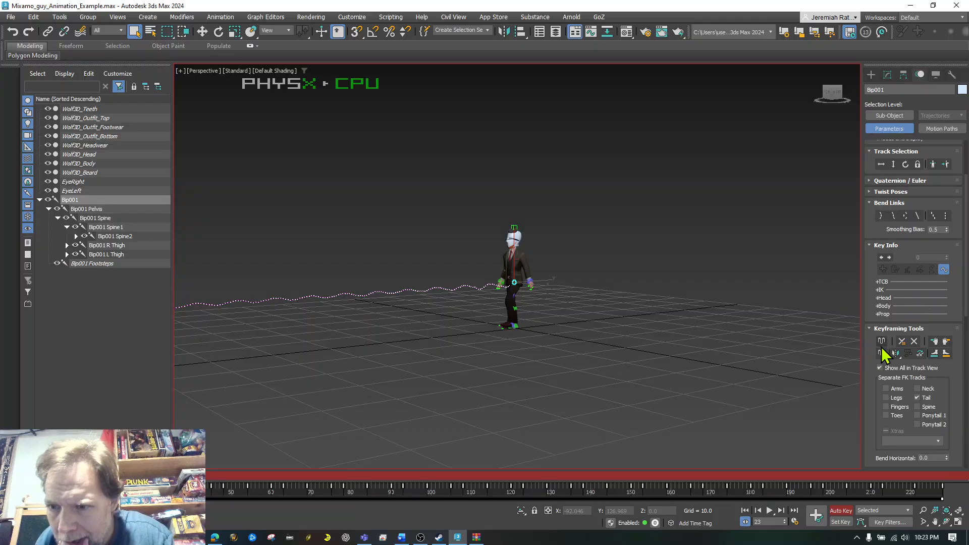
{"action": "scroll", "coordinate": [882, 345], "scroll_direction": "up", "scroll_amount": 3}
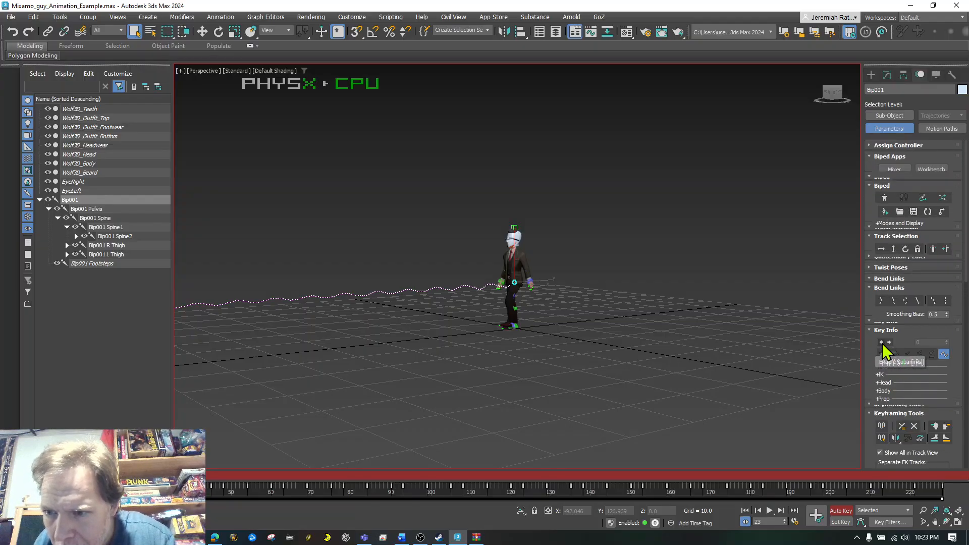
{"action": "scroll", "coordinate": [955, 399], "scroll_direction": "down", "scroll_amount": 2}
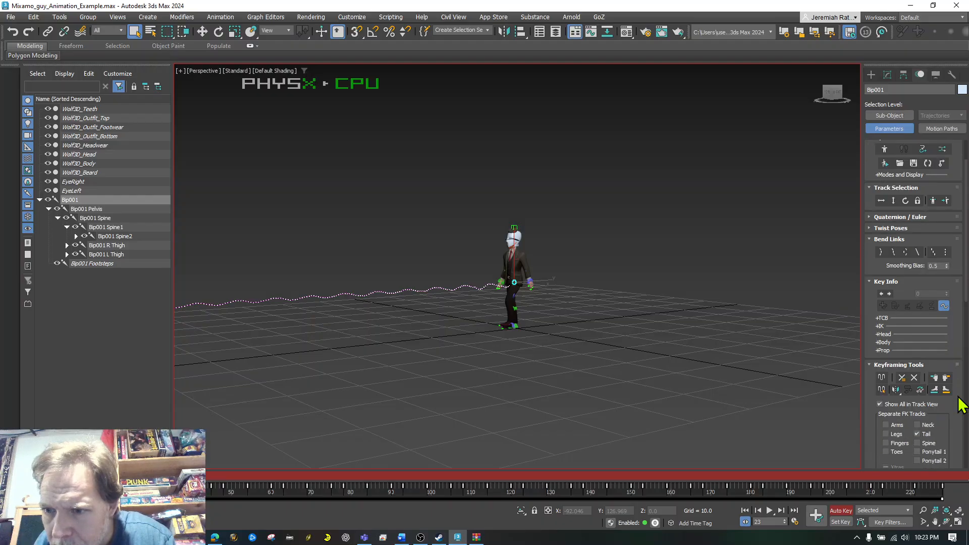
{"action": "scroll", "coordinate": [960, 404], "scroll_direction": "down", "scroll_amount": 3}
{"action": "scroll", "coordinate": [960, 404], "scroll_direction": "down", "scroll_amount": 10}
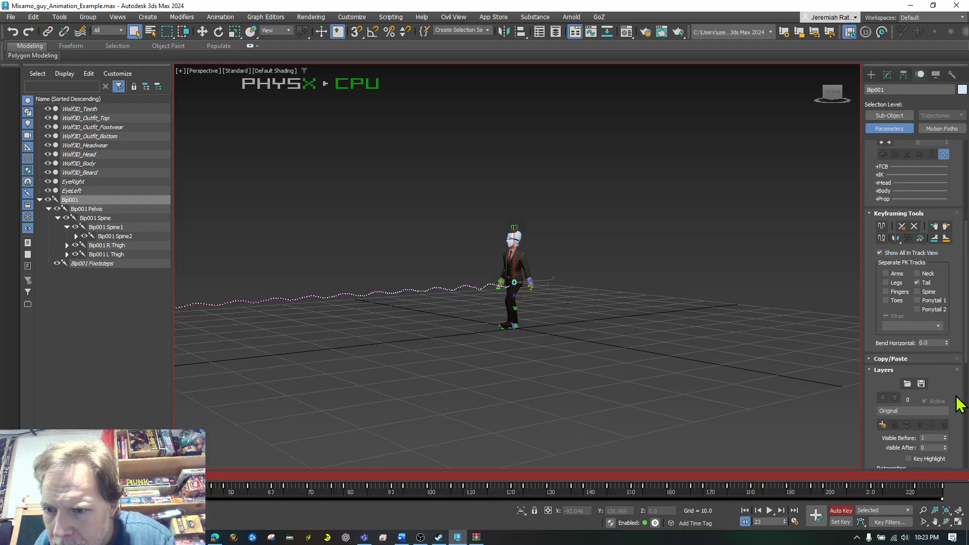
{"action": "scroll", "coordinate": [958, 404], "scroll_direction": "up", "scroll_amount": 15}
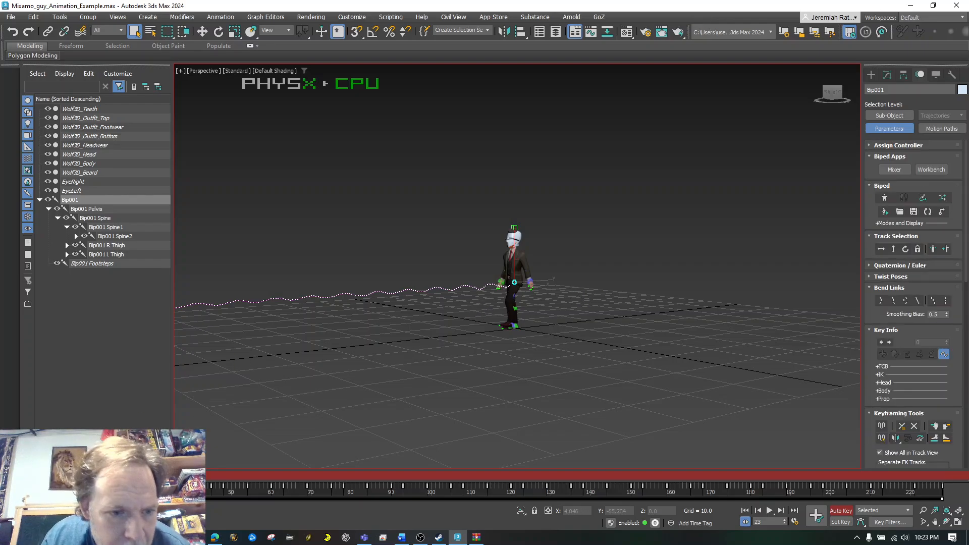
Return to frame 0, view the character from its right side, and delete all of Bip001's selected keys
{"action": "left_click_drag", "start_coordinate": [141, 475], "coordinate": [1, 374]}
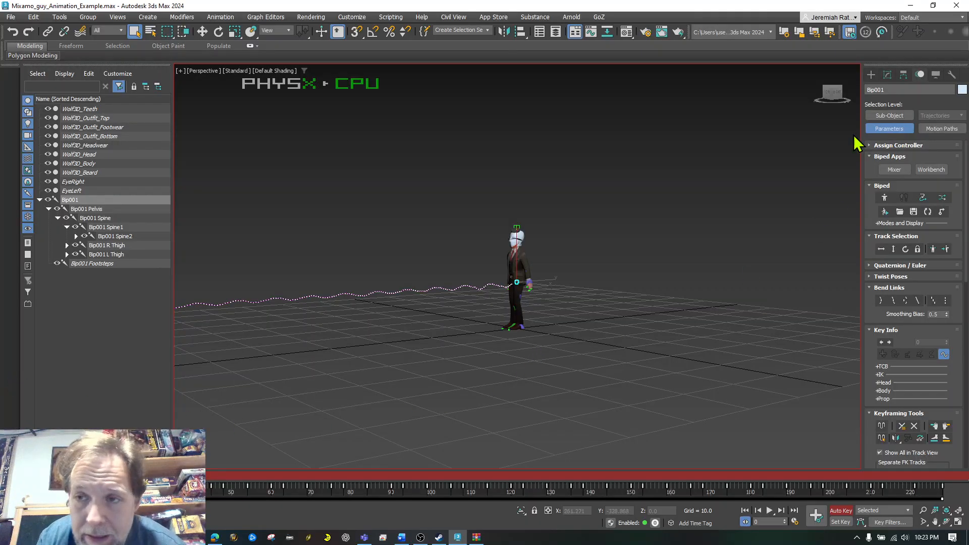
{"action": "left_click", "coordinate": [838, 94]}
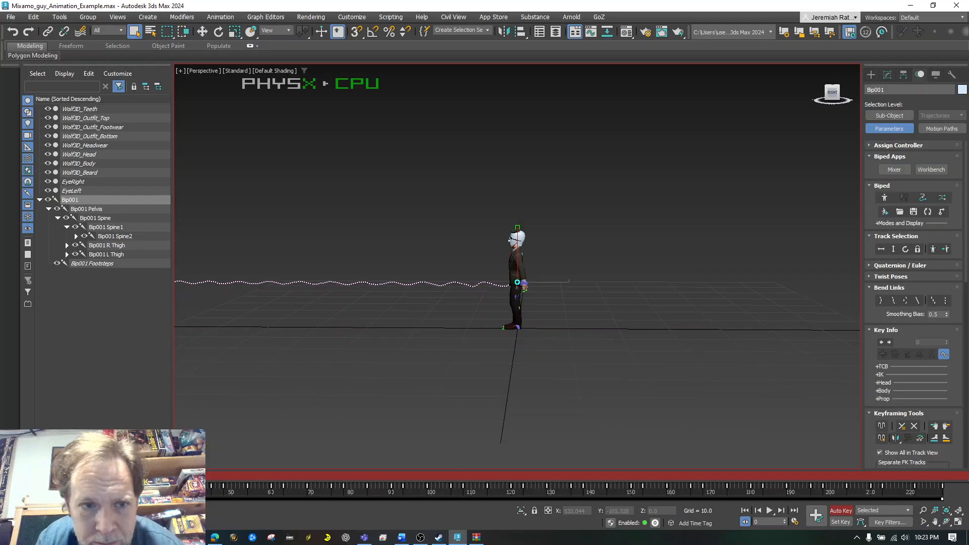
{"action": "middle_click_drag", "start_coordinate": [428, 405], "coordinate": [437, 405], "text": "alt"}
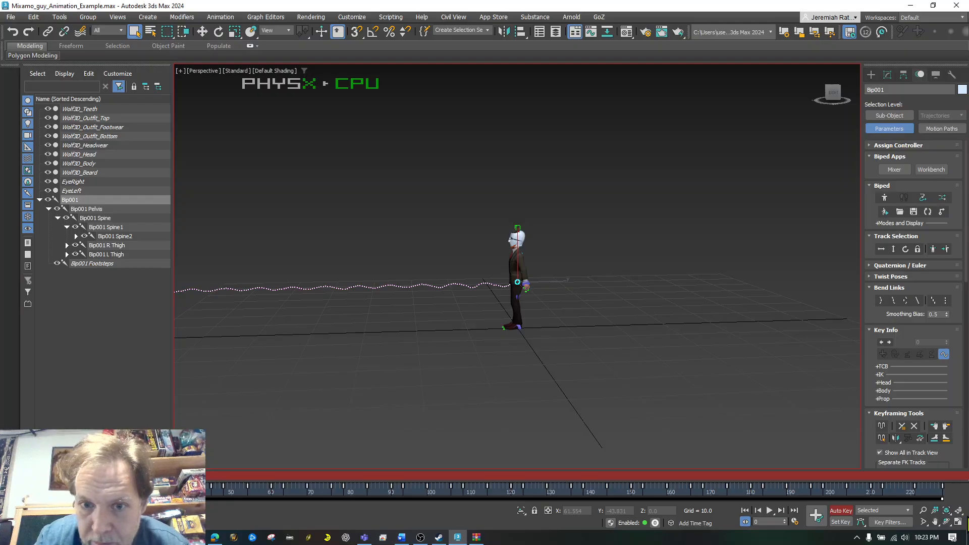
{"action": "right_click", "coordinate": [925, 495]}
{"action": "left_click", "coordinate": [919, 438]}
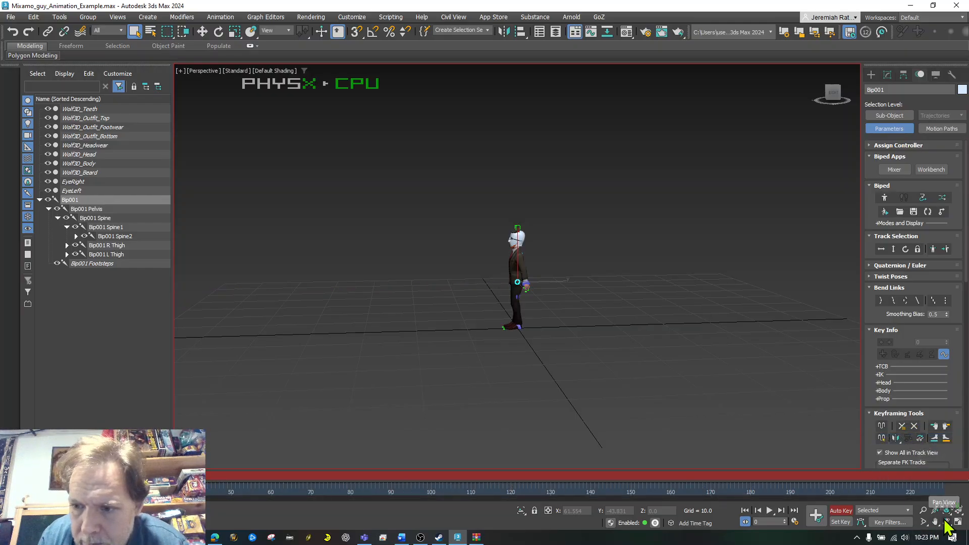
Zoom in on the character and scrub to frame 94 to examine its motion without the body keys
{"action": "left_click", "coordinate": [924, 510]}
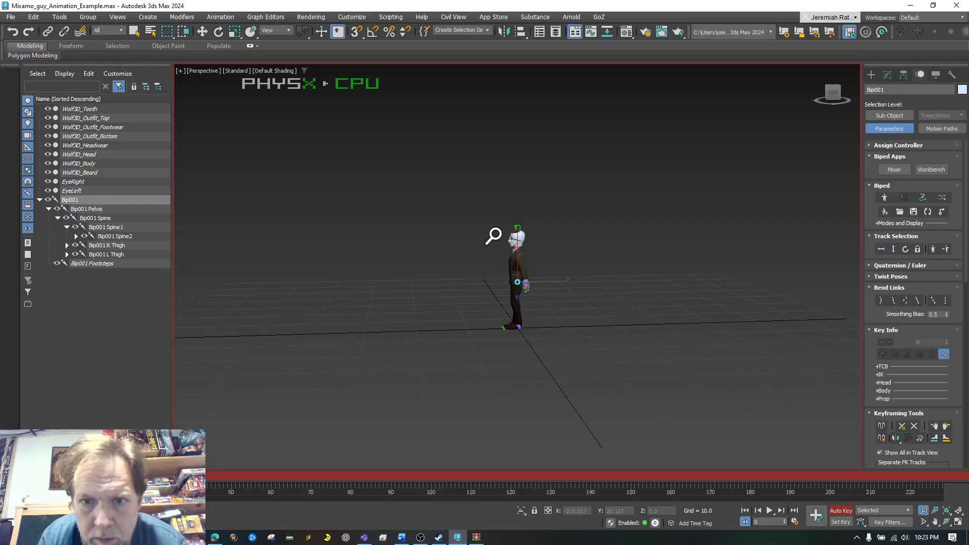
{"action": "left_click_drag", "start_coordinate": [512, 260], "coordinate": [506, 224]}
{"action": "left_click_drag", "start_coordinate": [31, 477], "coordinate": [369, 505]}
{"action": "left_click_drag", "start_coordinate": [490, 533], "coordinate": [418, 438]}
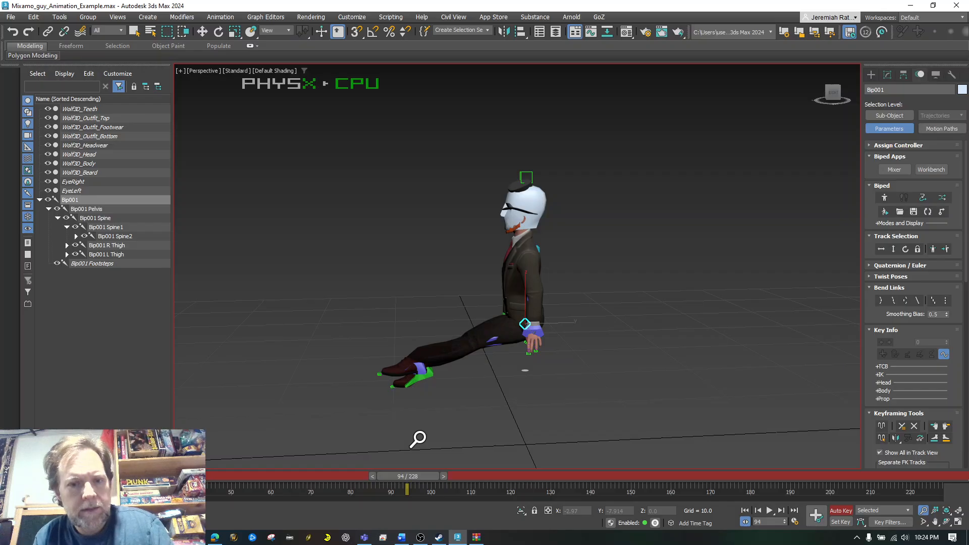
Undo the deletion of Bip001's keys and return the animation to frame 0 with the whole character in view
{"action": "key", "text": "ctrl+z"}
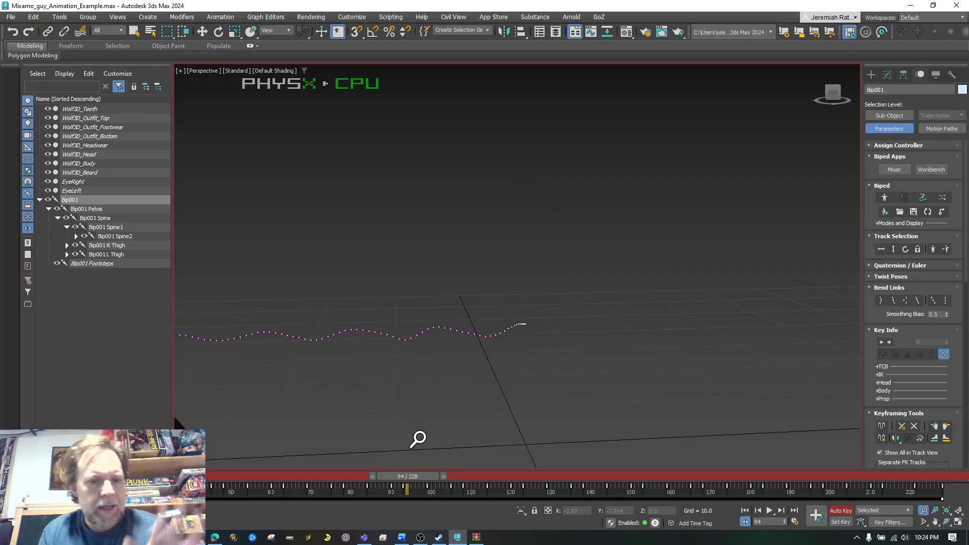
{"action": "left_click_drag", "start_coordinate": [416, 476], "coordinate": [32, 476]}
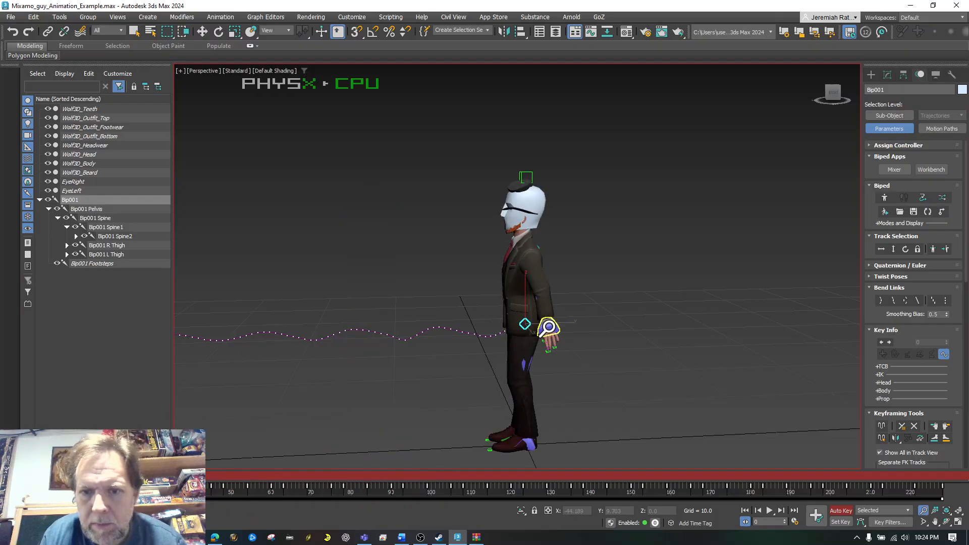
{"action": "scroll", "coordinate": [536, 334], "scroll_direction": "down", "scroll_amount": 4}
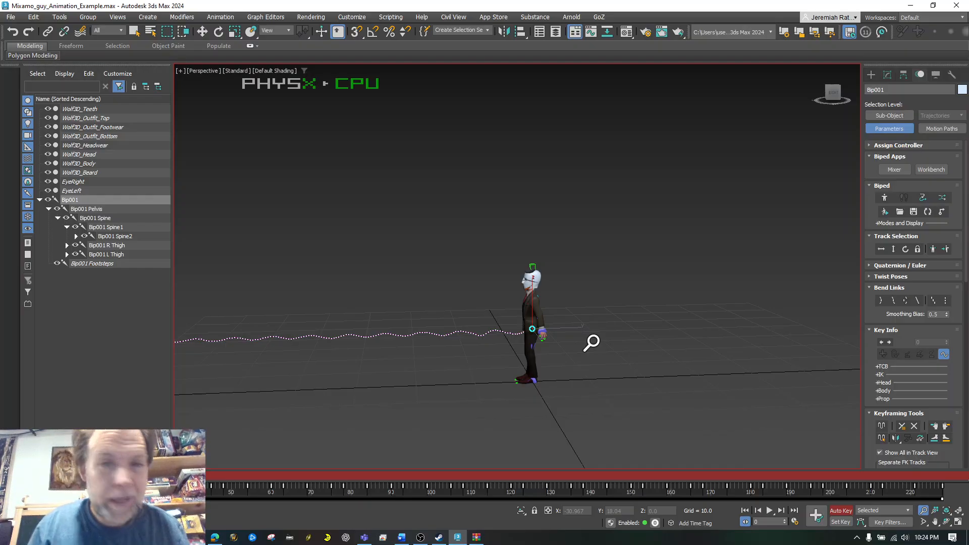
{"action": "left_click", "coordinate": [421, 538]}
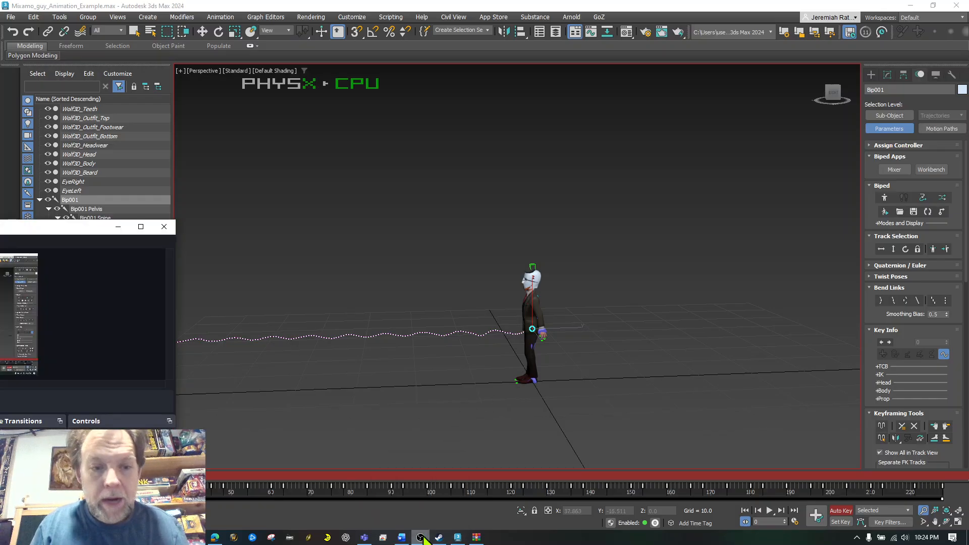